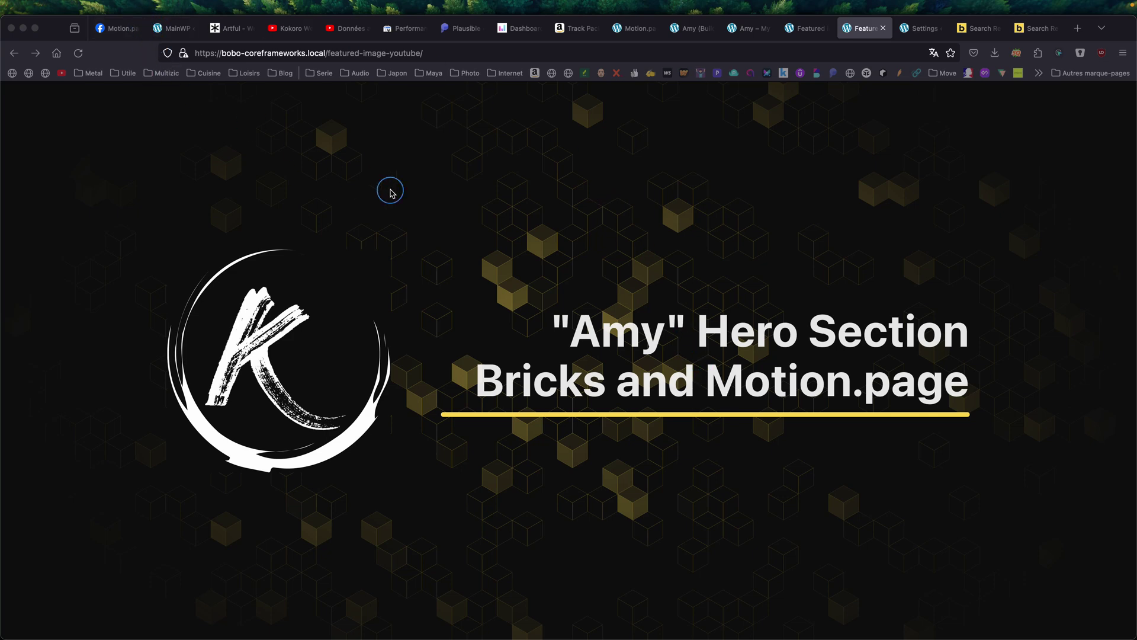
Step: Browse the Motion.page User Group's Membres page on Facebook, then scroll its Discussion feed
left_click(112, 28)
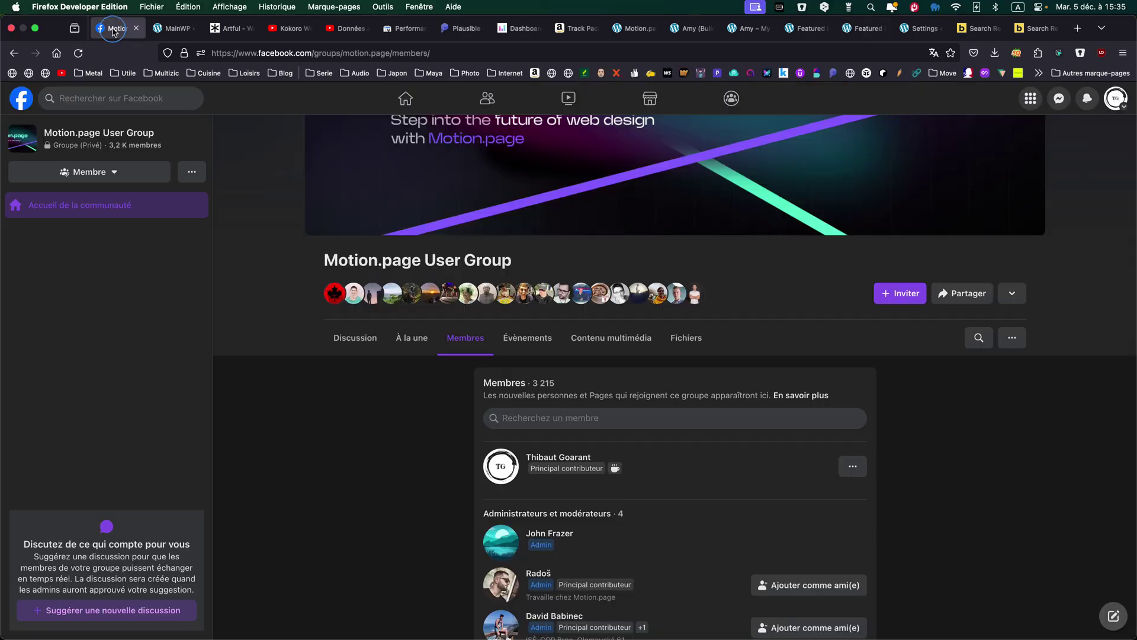
scroll(381, 418, "down", 8)
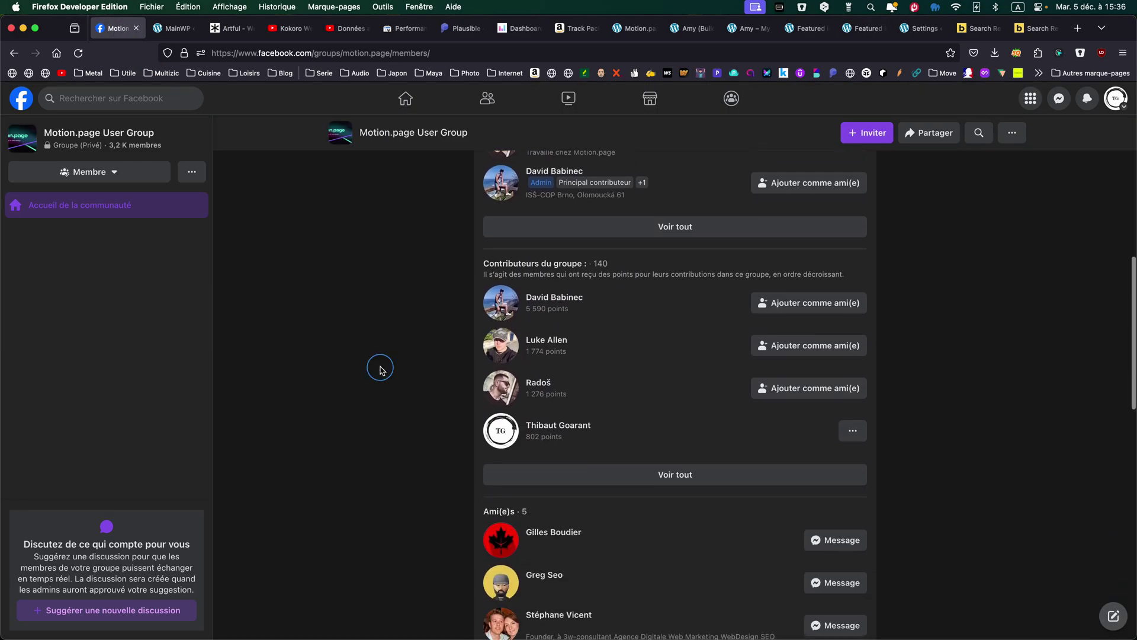
scroll(373, 557, "up", 10)
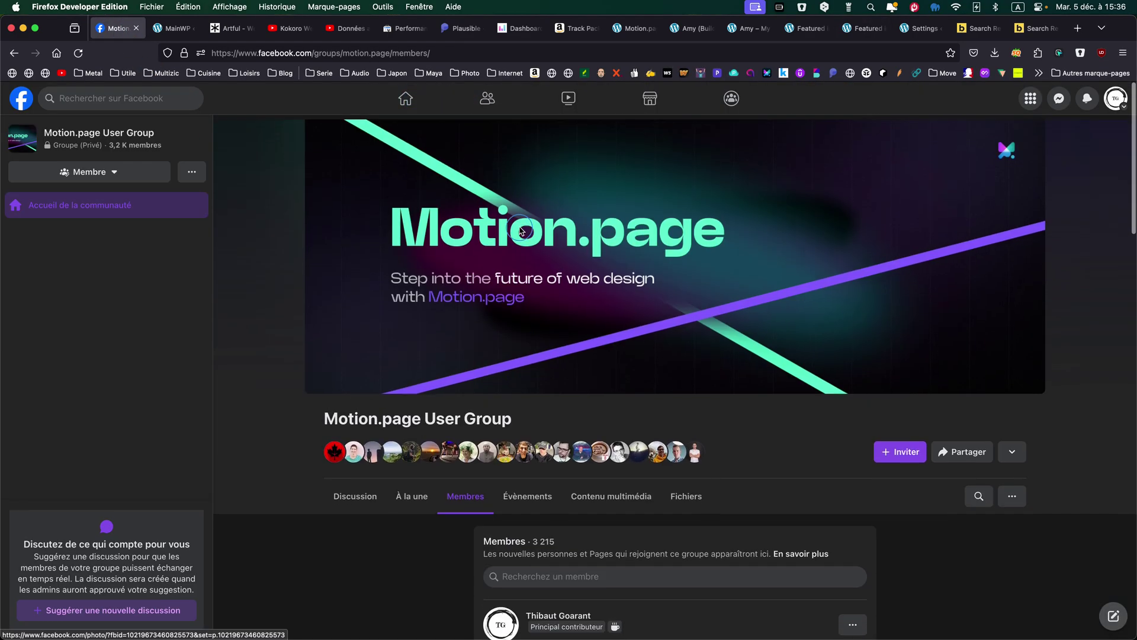
left_click(352, 492)
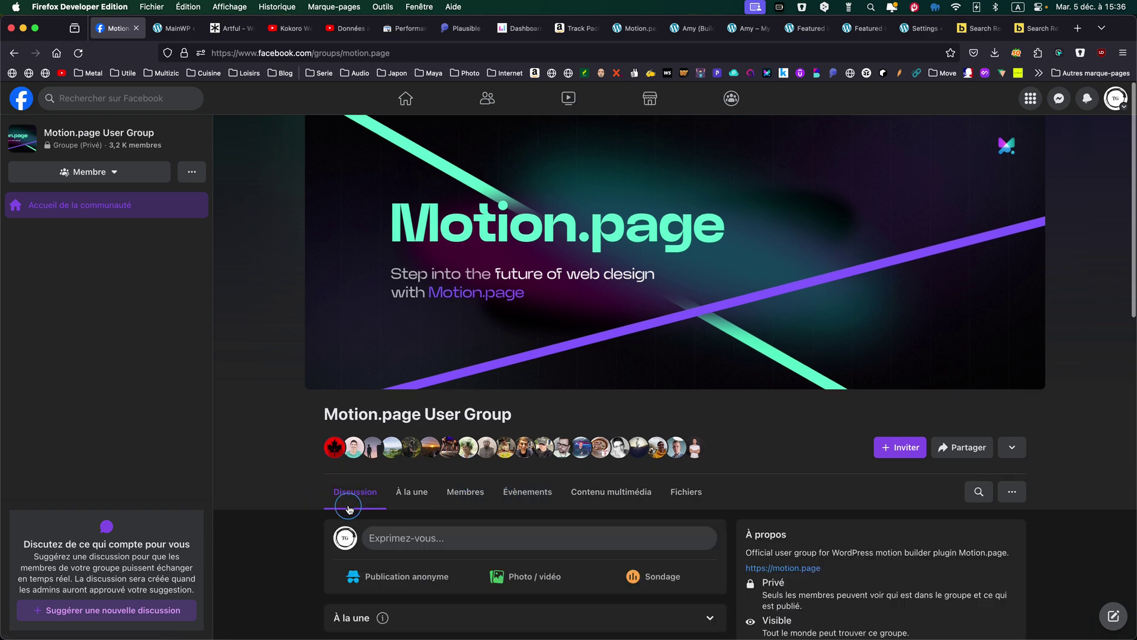
scroll(349, 508, "down", 5)
scroll(348, 508, "down", 1)
mouse_move(397, 355)
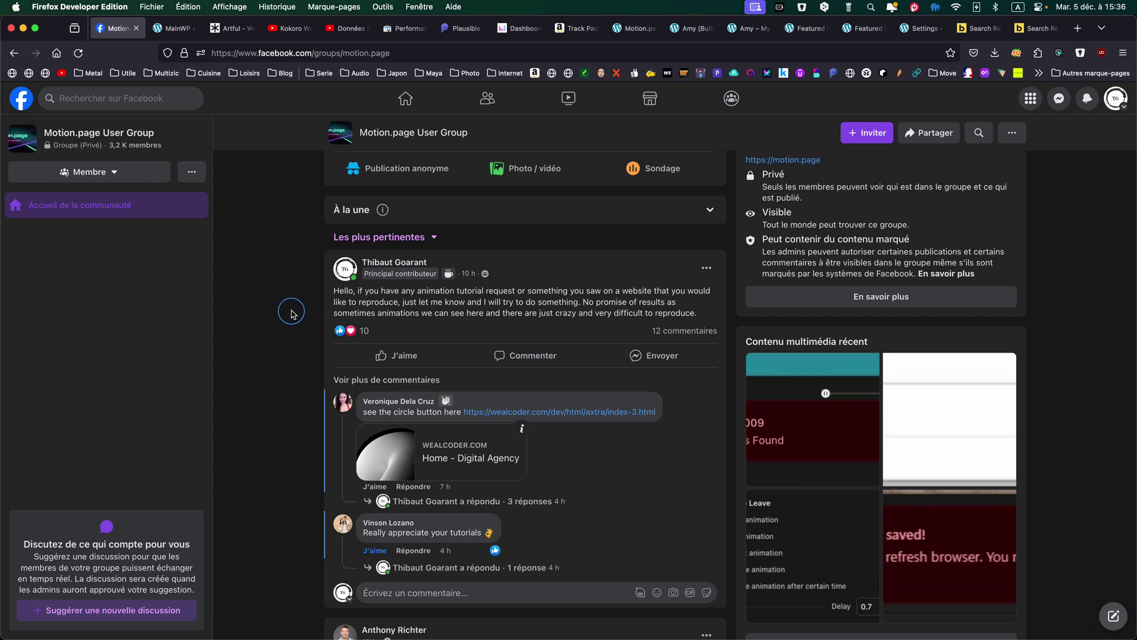
Step: Reload the Artful template and scroll through its 'hello I'm Anny' hero animation and back
left_click(231, 28)
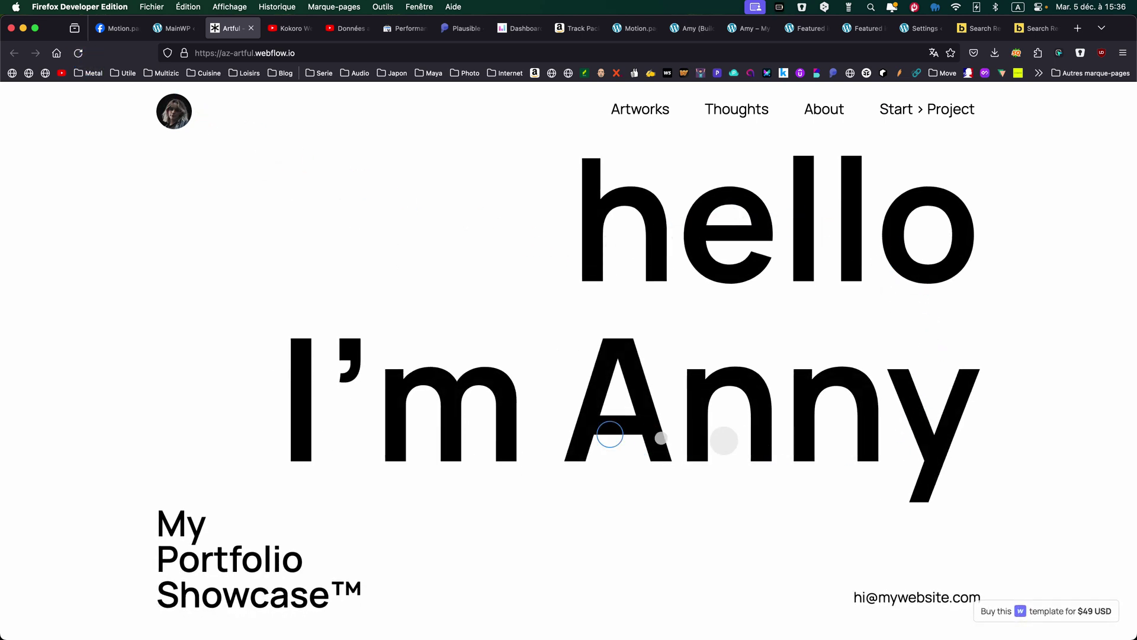
left_click(79, 56)
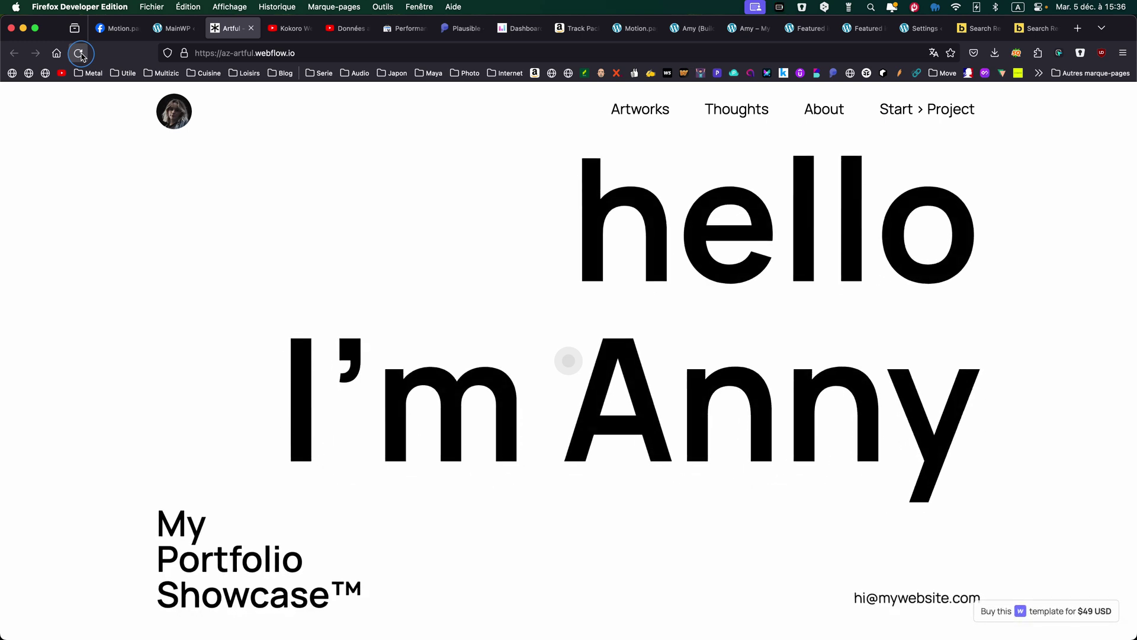
scroll(372, 228, "down", 5)
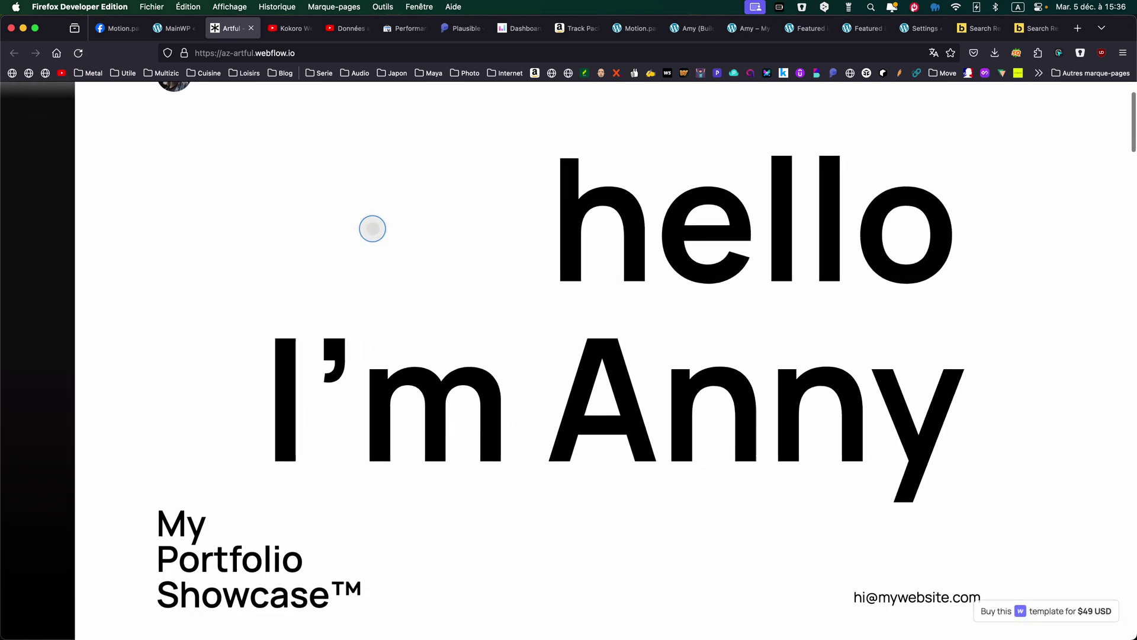
scroll(372, 229, "down", 5)
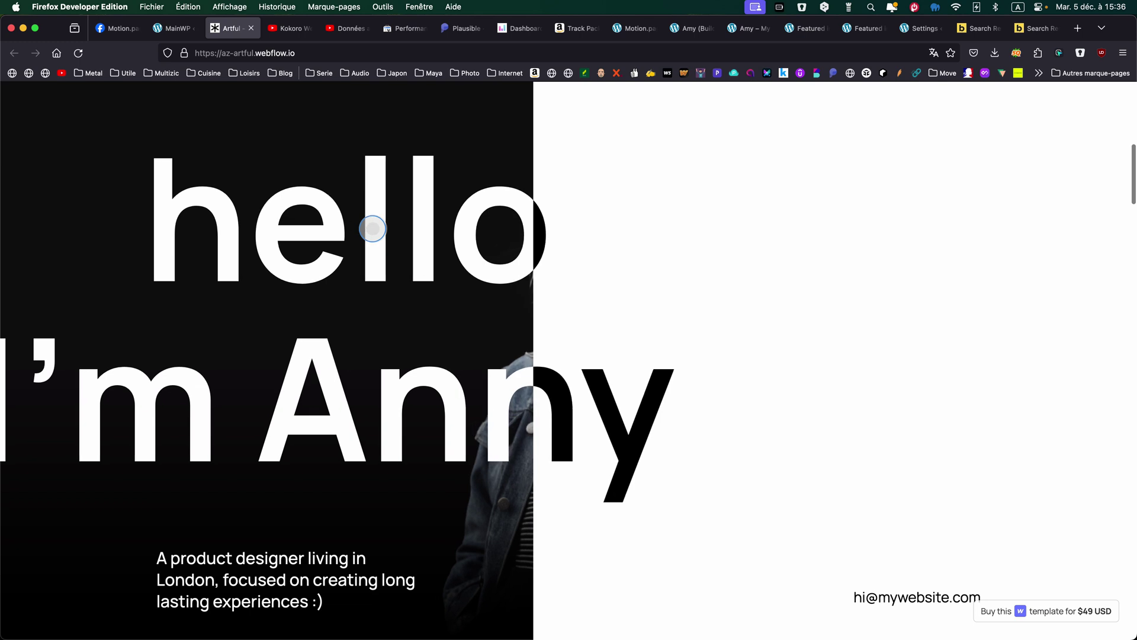
scroll(373, 229, "down", 5)
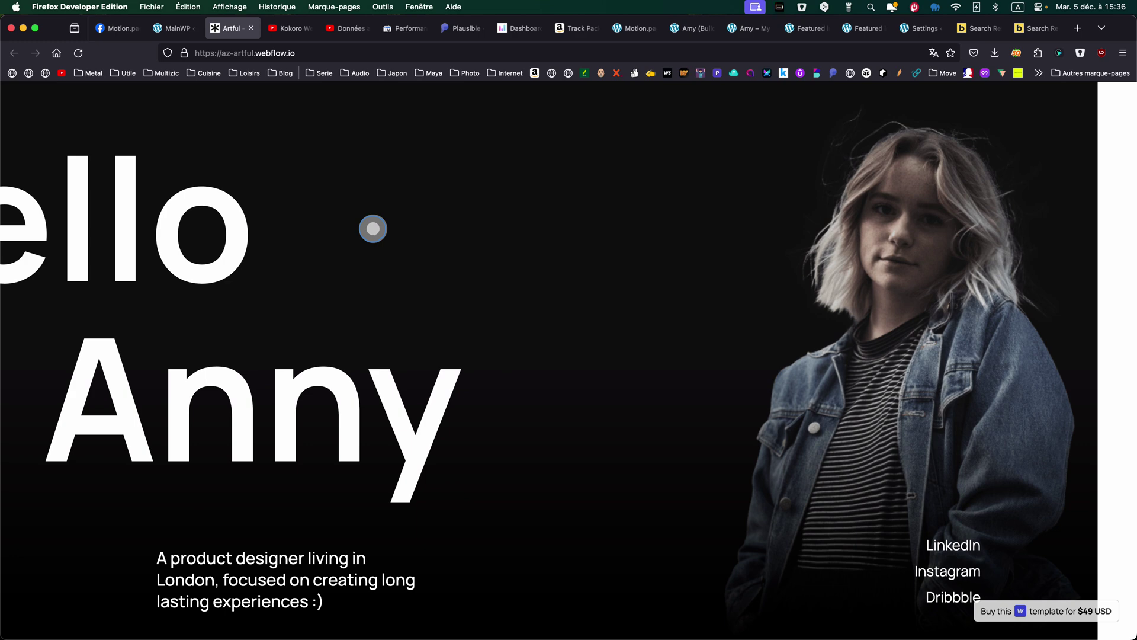
scroll(373, 229, "down", 5)
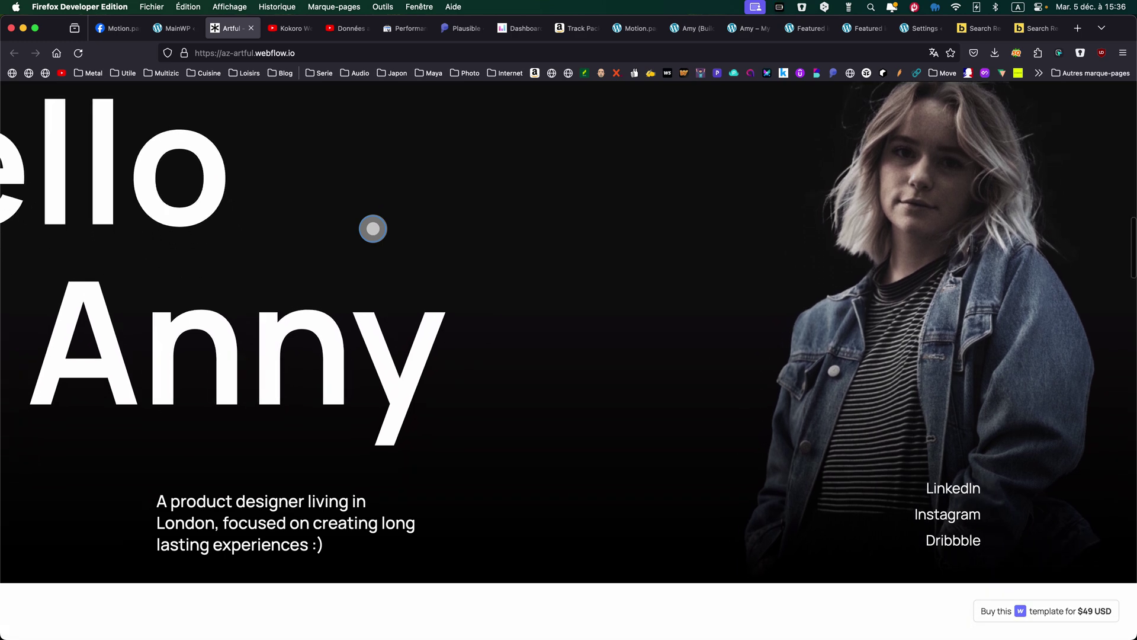
scroll(373, 229, "up", 5)
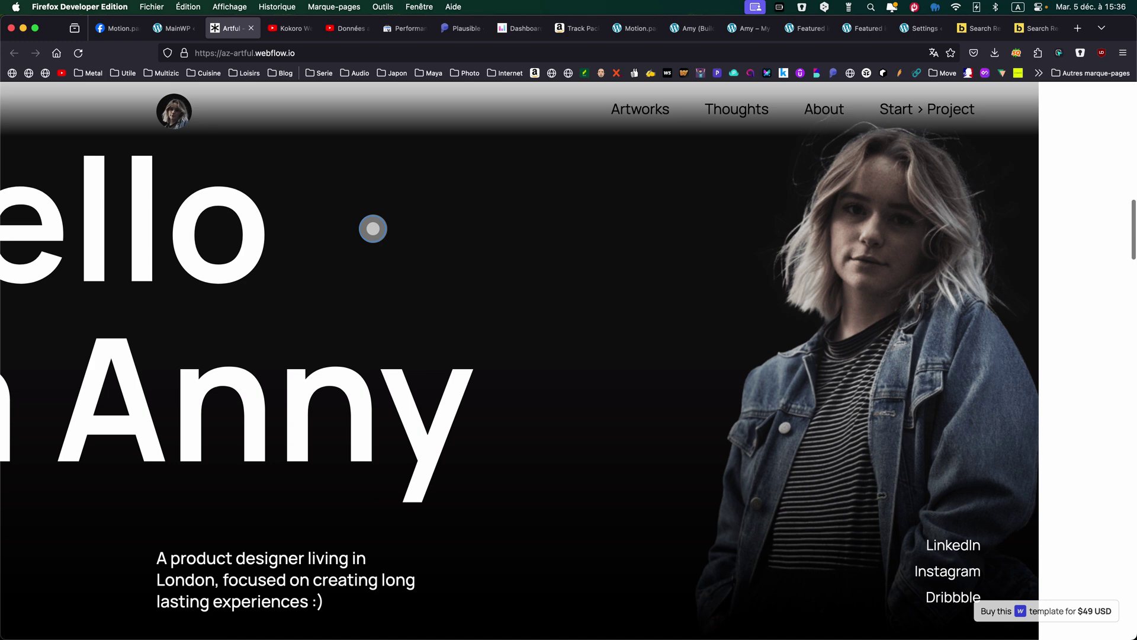
scroll(373, 228, "up", 5)
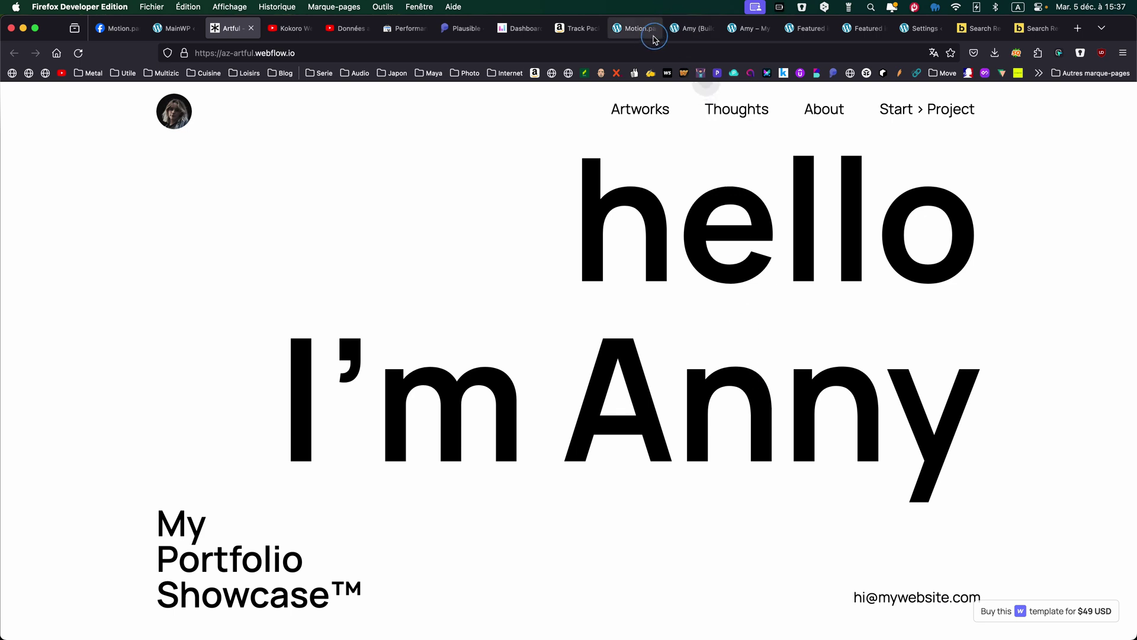
Step: Reload the front-end Amy page three times to watch its text intro
left_click(747, 28)
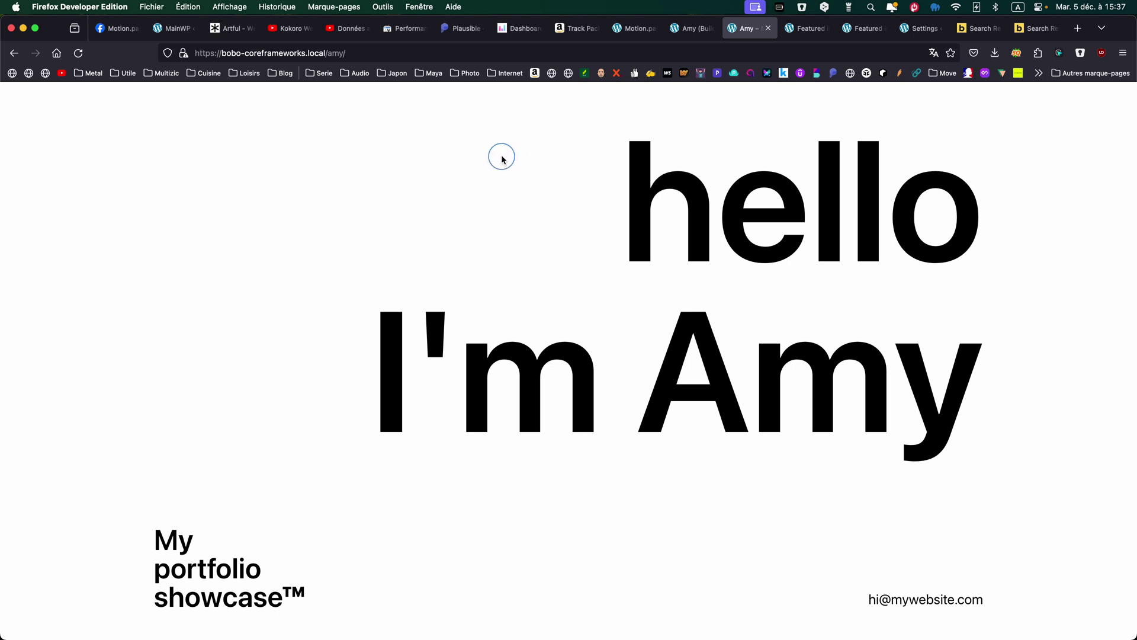
left_click(77, 53)
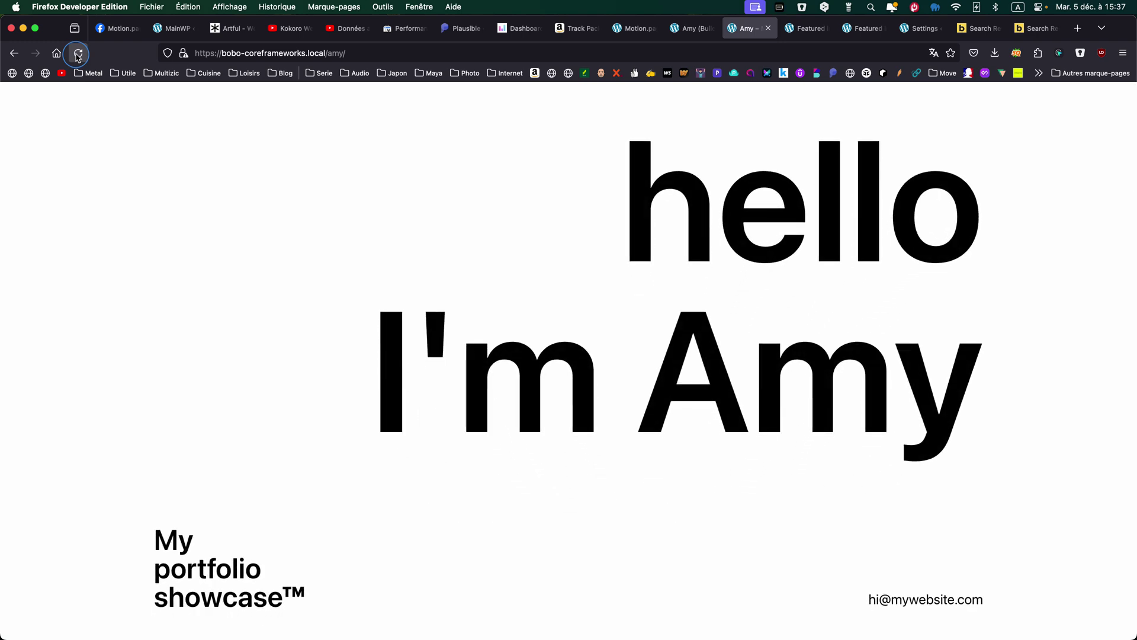
left_click(78, 53)
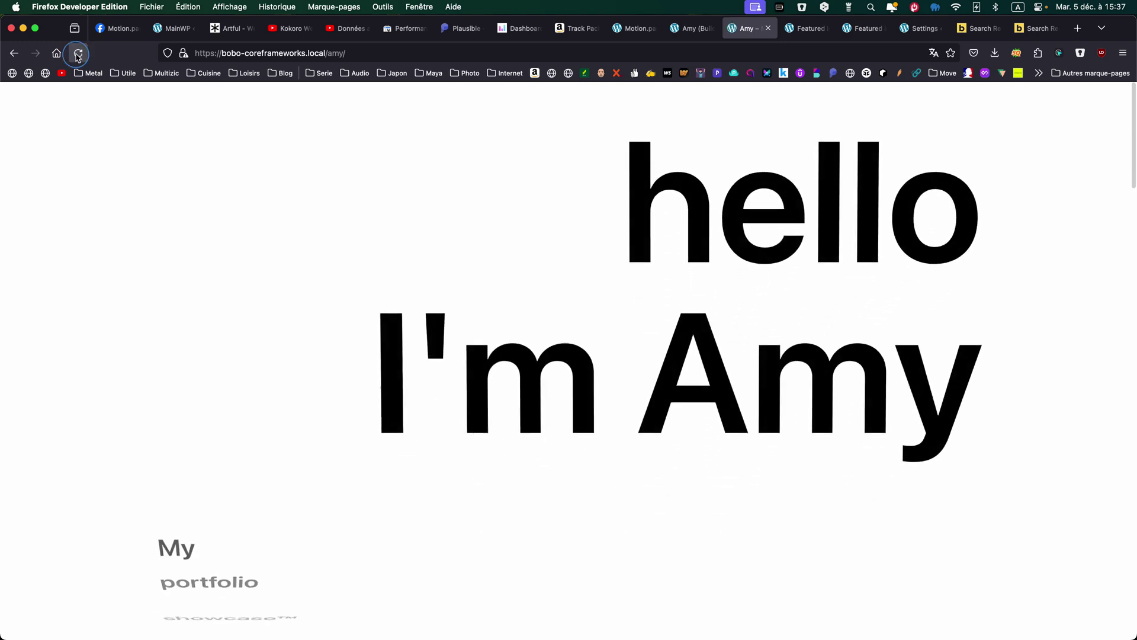
left_click(78, 53)
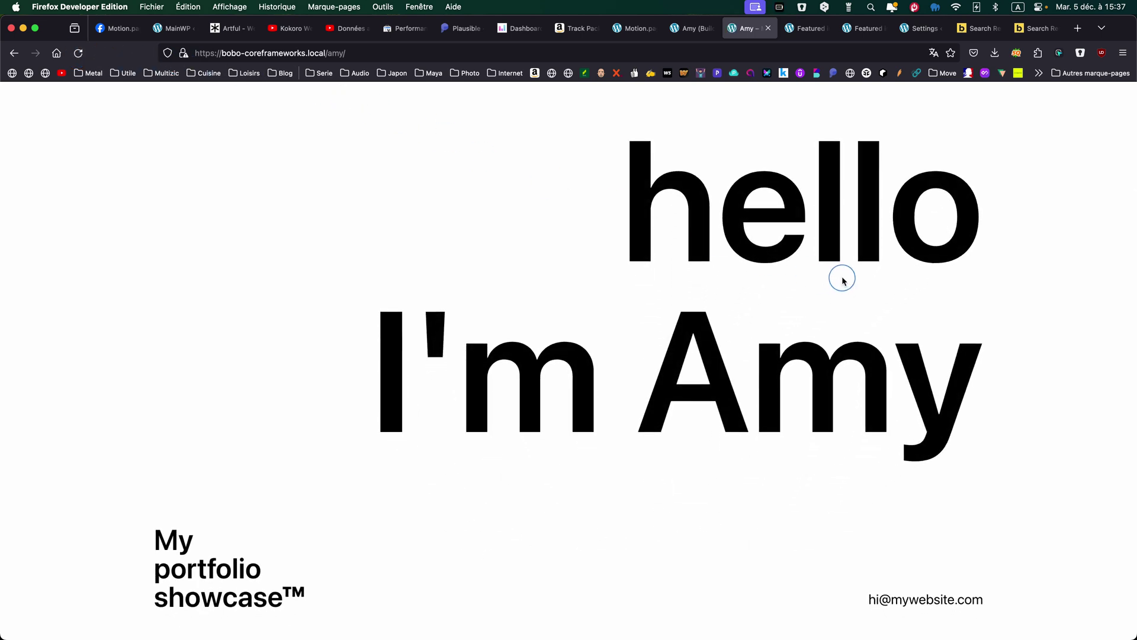
Step: Scroll down through the hero to see the black panel and portrait, then back up
scroll(844, 281, "down", 6)
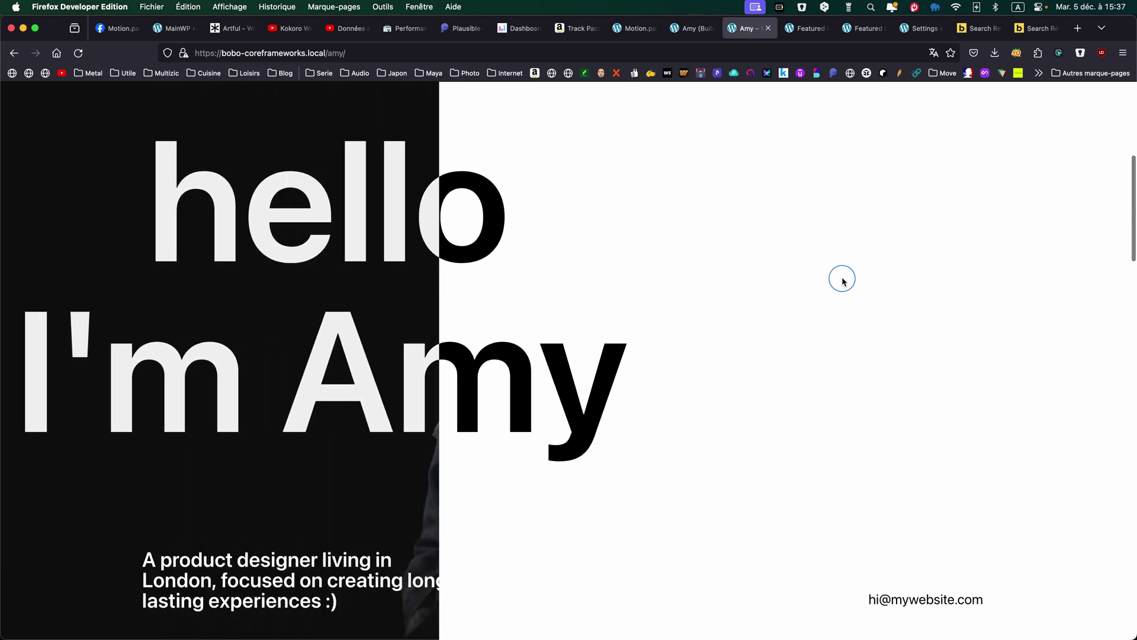
scroll(844, 281, "down", 5)
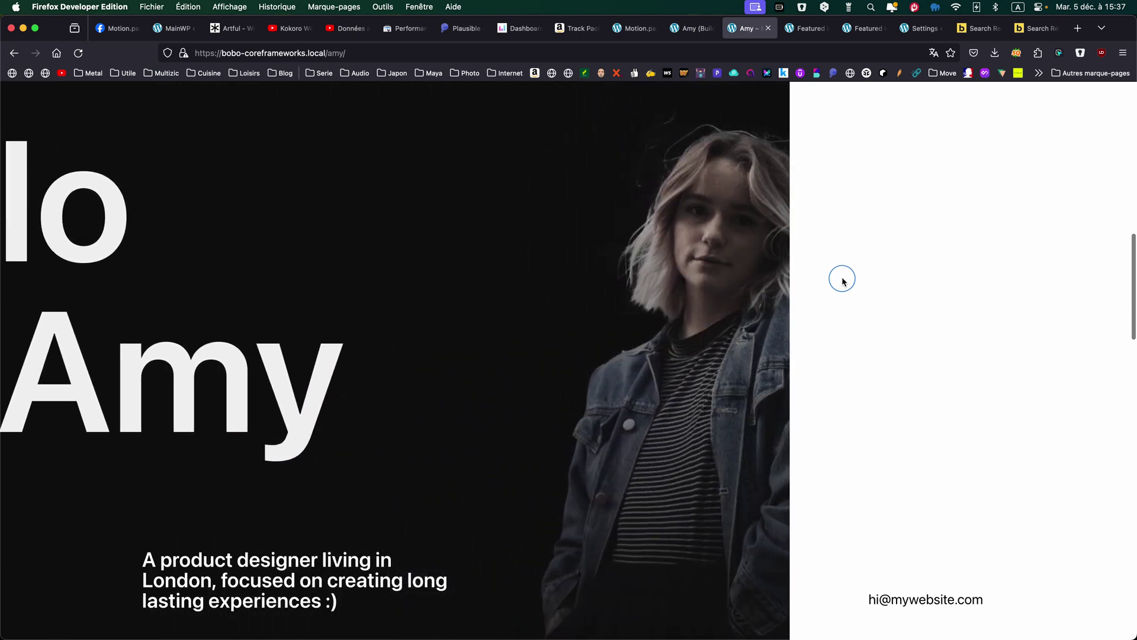
scroll(844, 281, "down", 3)
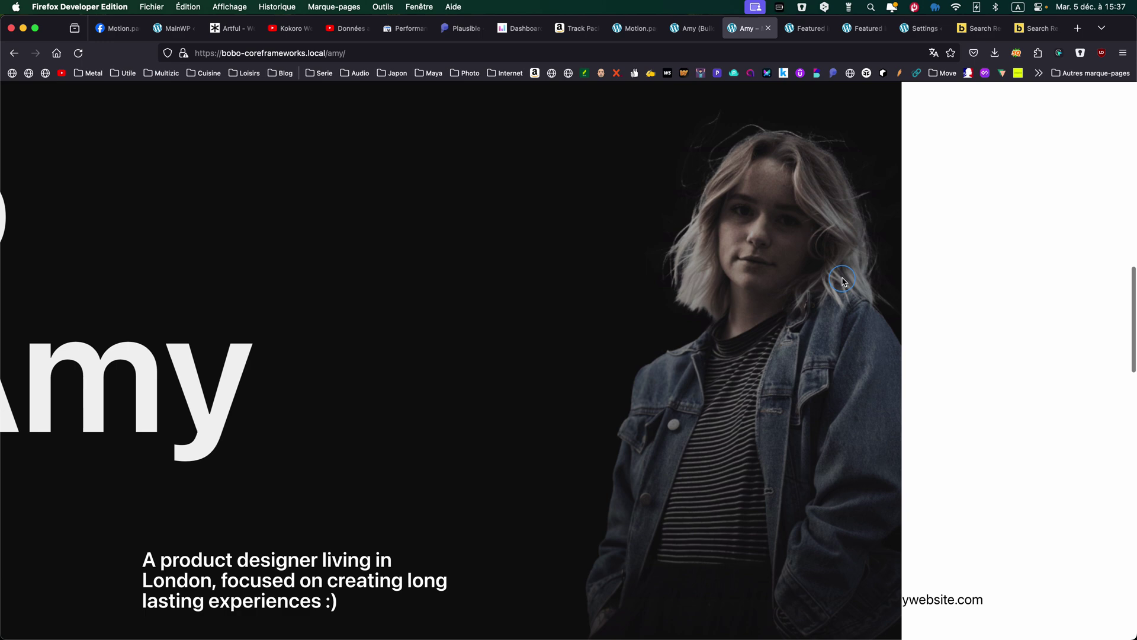
scroll(844, 281, "down", 6)
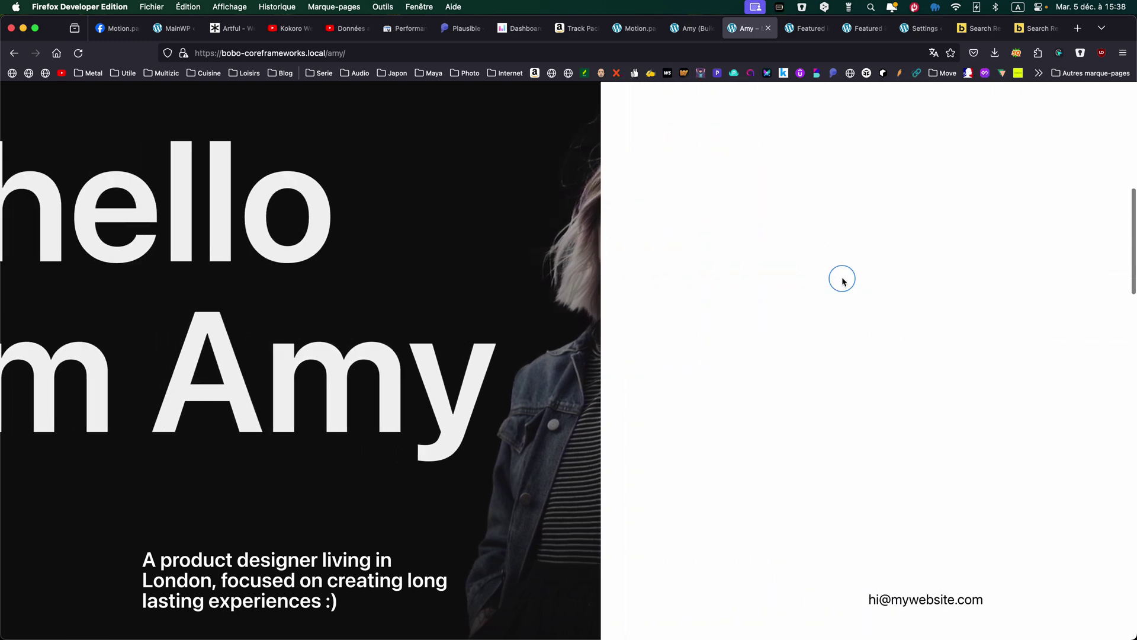
scroll(844, 281, "up", 3)
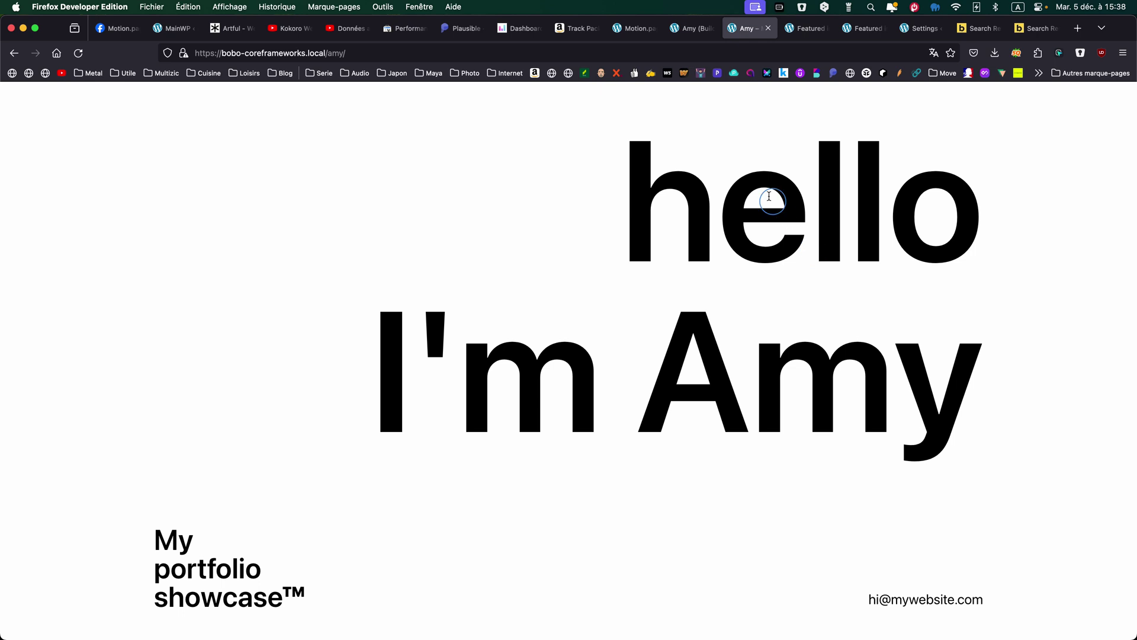
left_click(689, 36)
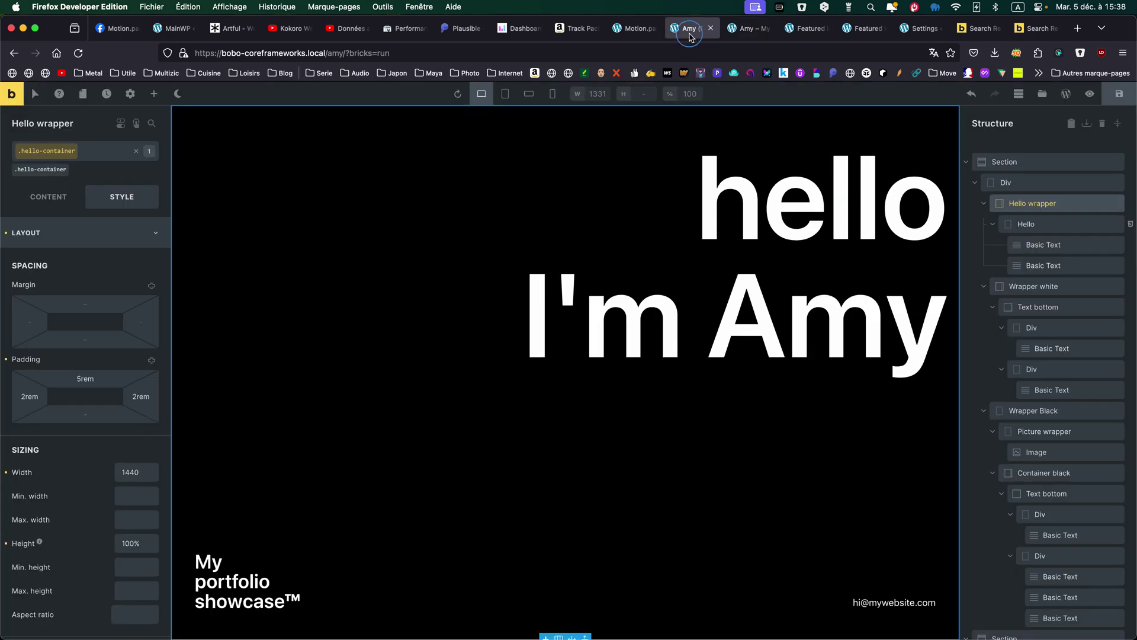
left_click(1118, 124)
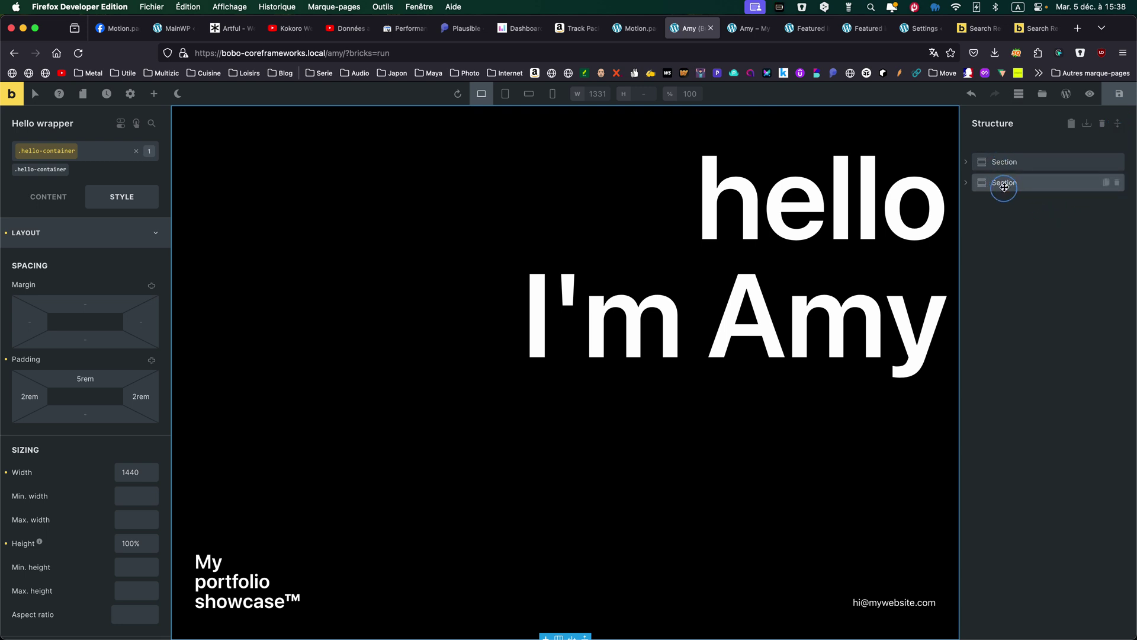
left_click(1005, 184)
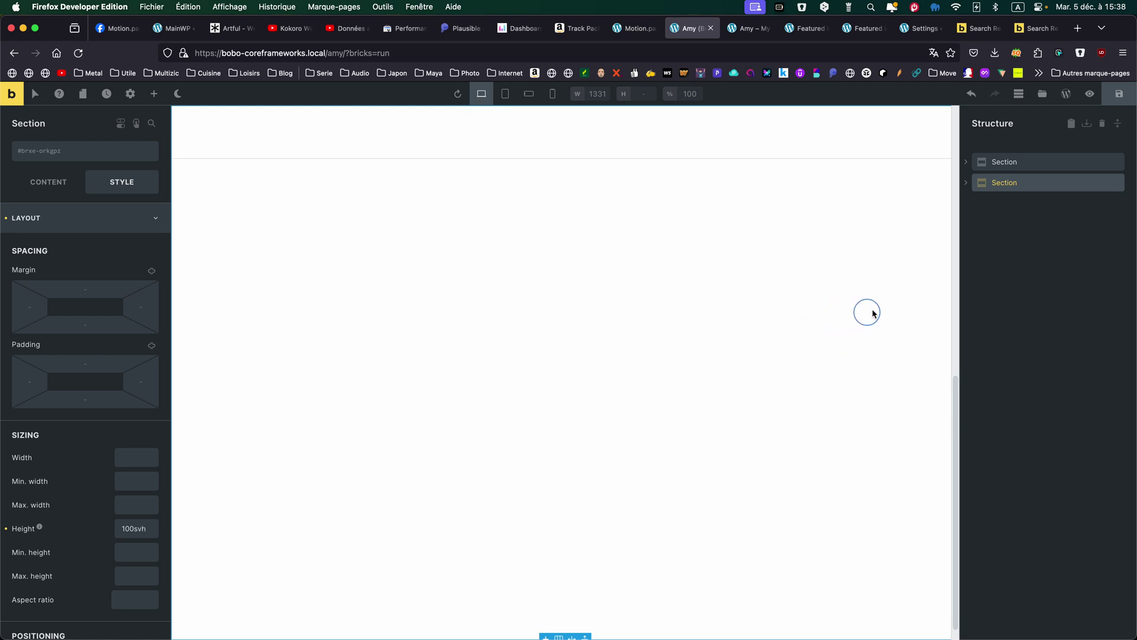
left_click(1031, 160)
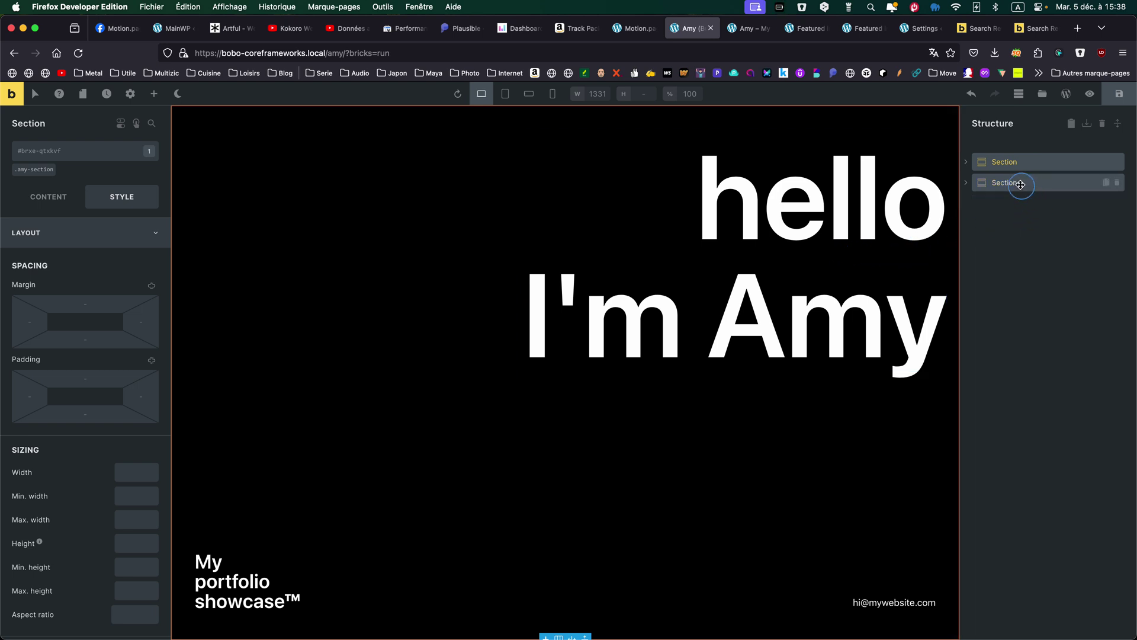
left_click(967, 164)
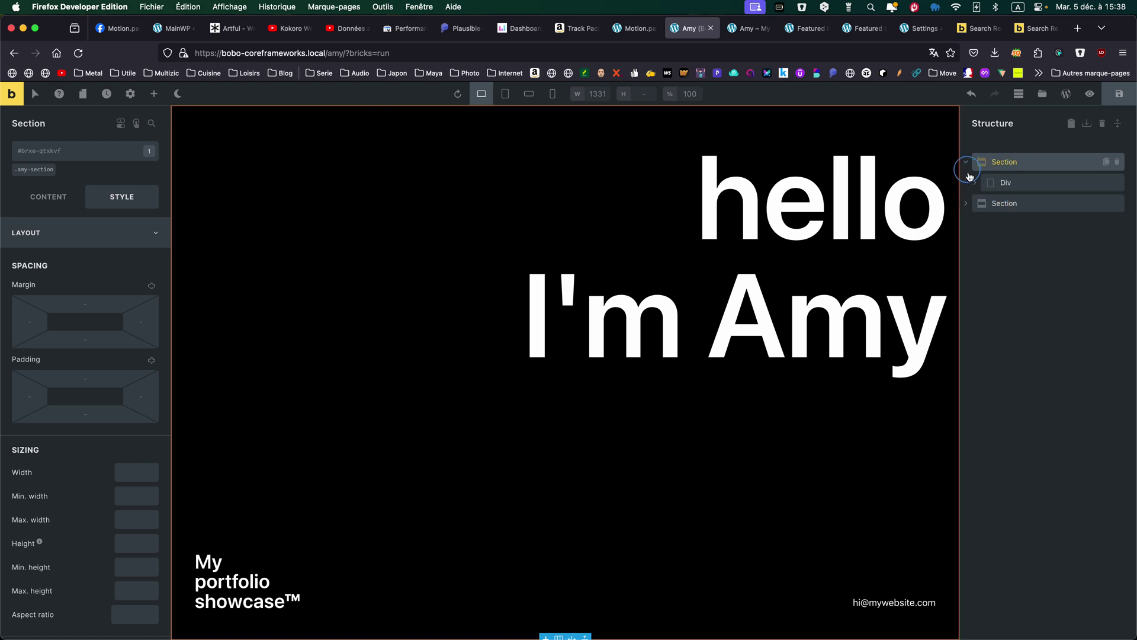
left_click(974, 185)
left_click(1011, 184)
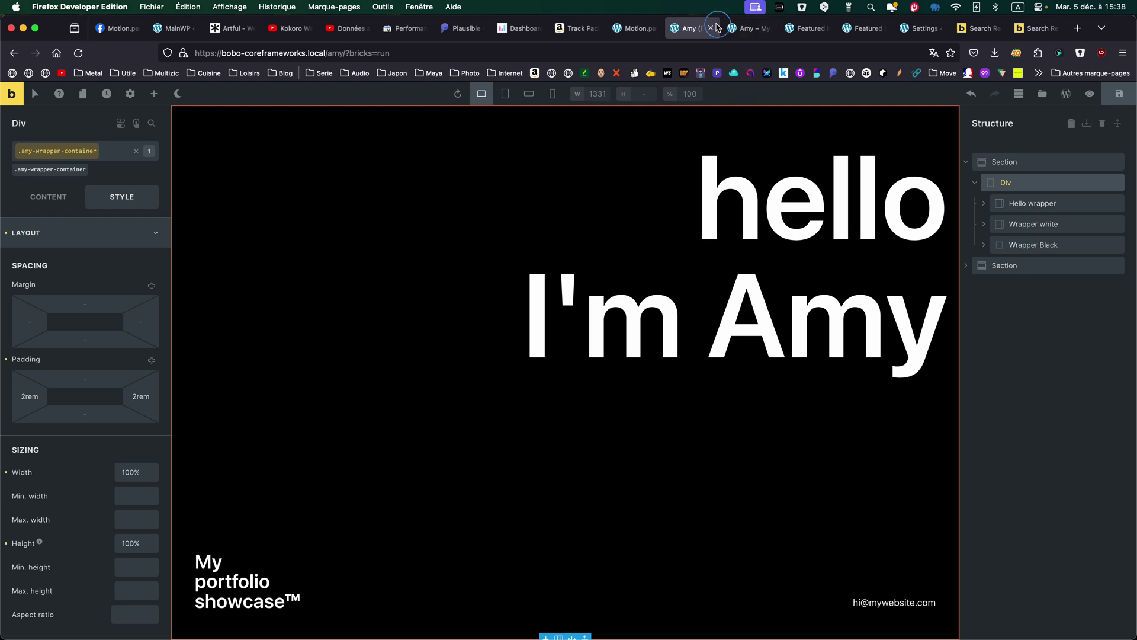
left_click(758, 36)
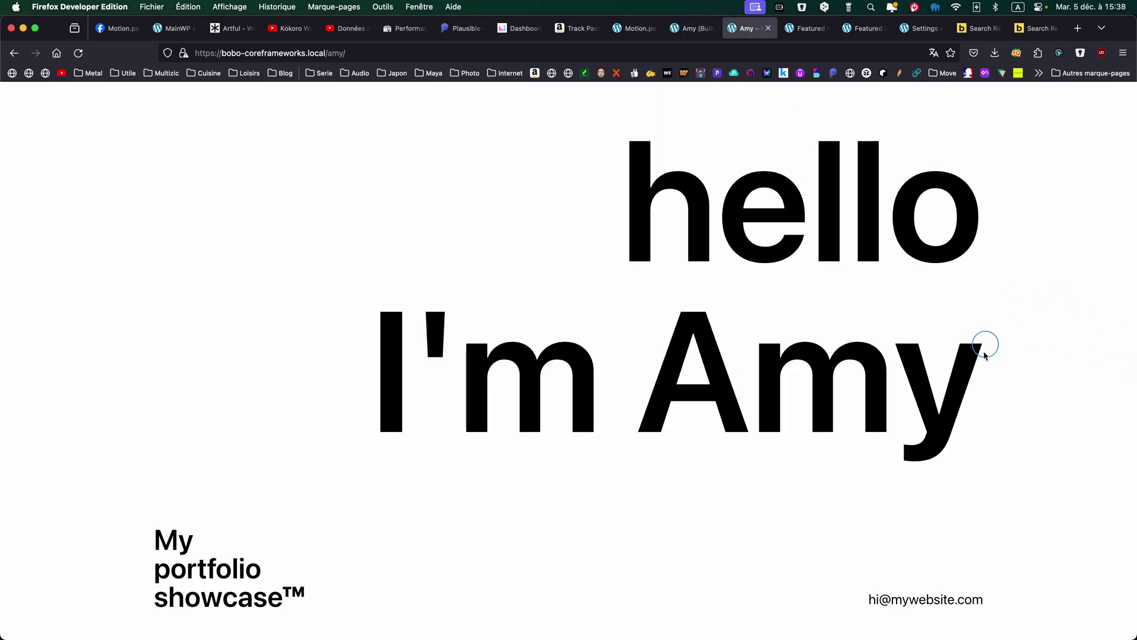
Step: Scroll the live Amy page down and up to preview the pinned portrait animation
scroll(249, 302, "down", 5)
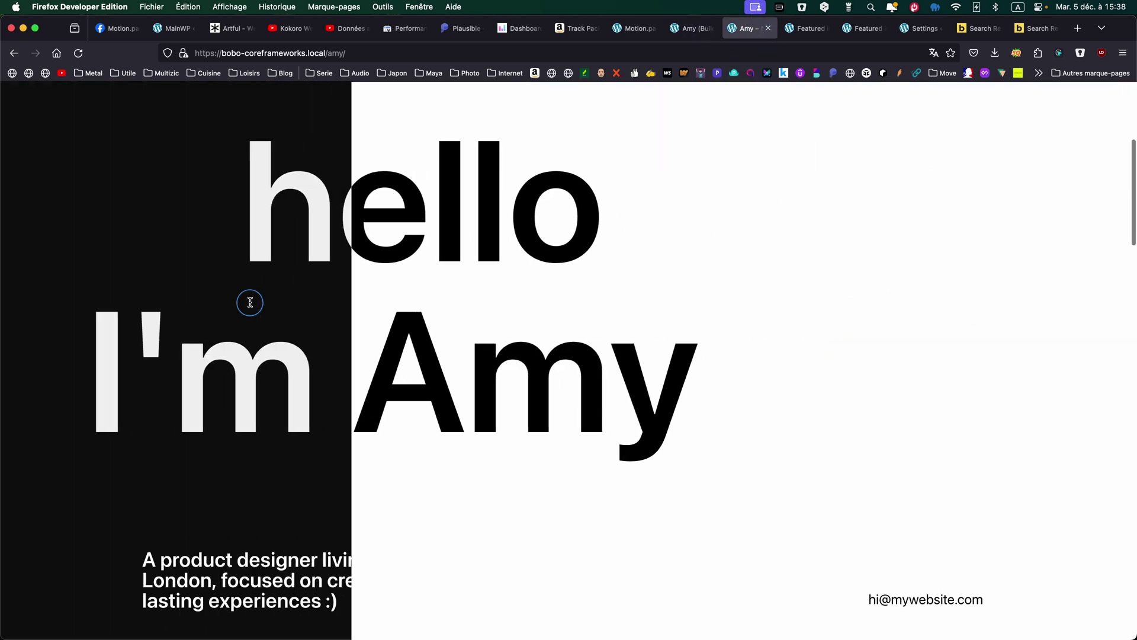
scroll(250, 302, "down", 8)
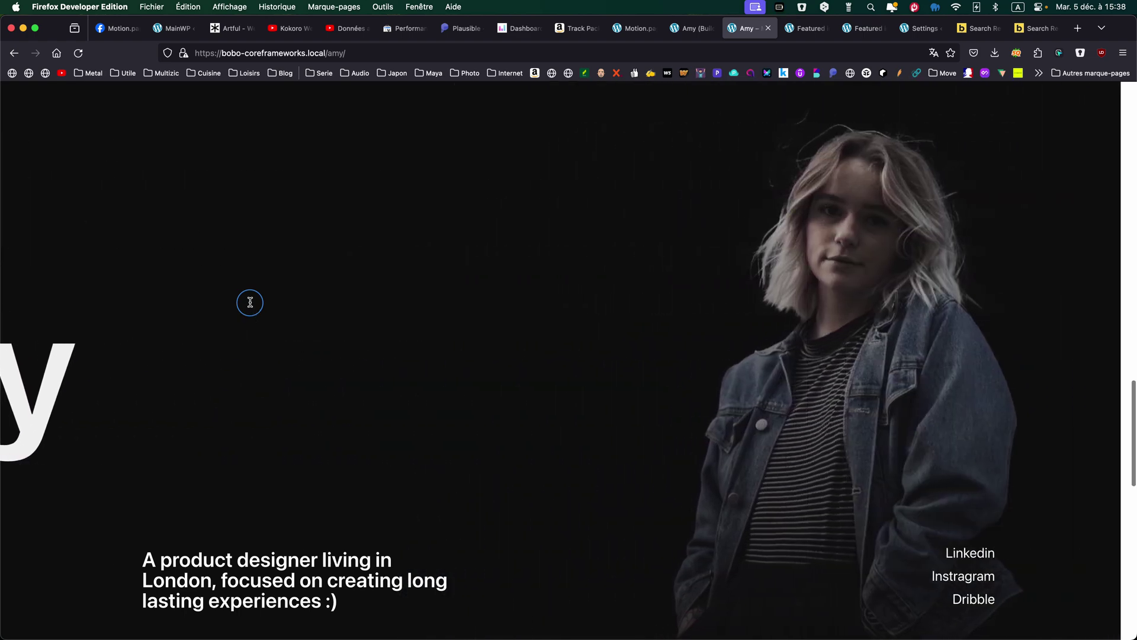
scroll(250, 303, "down", 3)
scroll(250, 303, "up", 8)
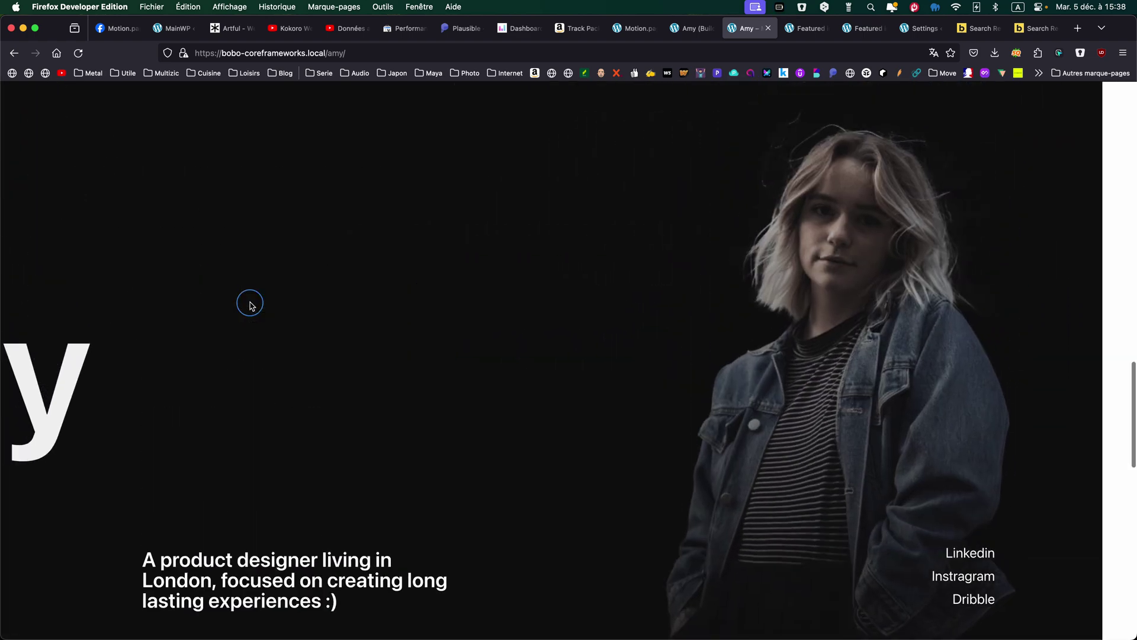
scroll(249, 302, "up", 5)
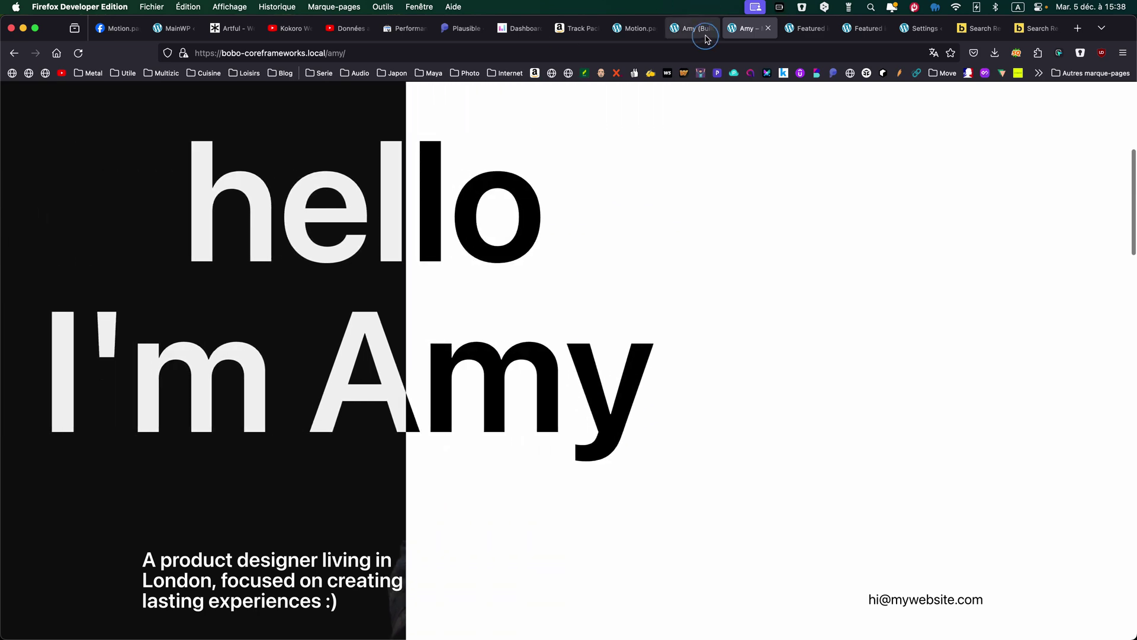
Step: Compare the builder editor with the live Amy page's intro, ending back in the editor
left_click(705, 38)
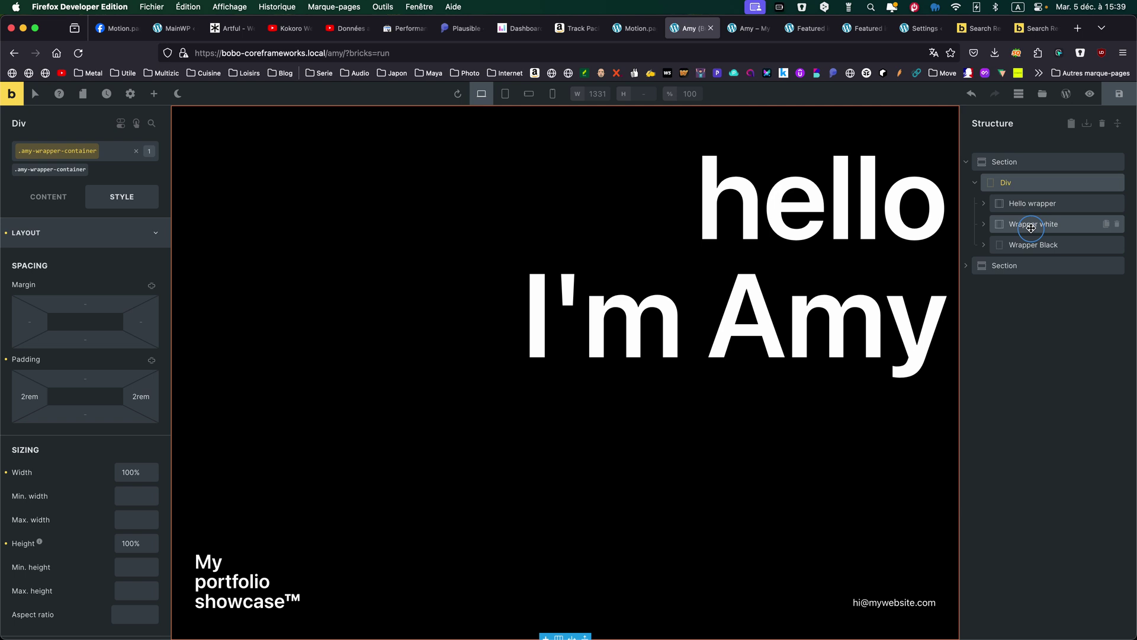
left_click(750, 31)
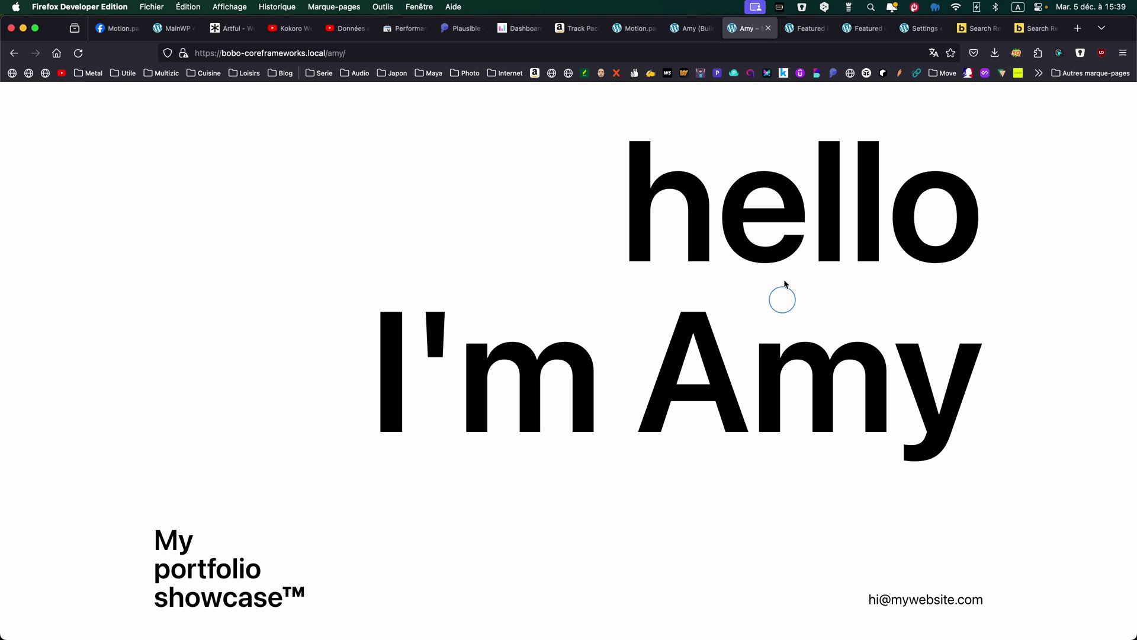
left_click(690, 30)
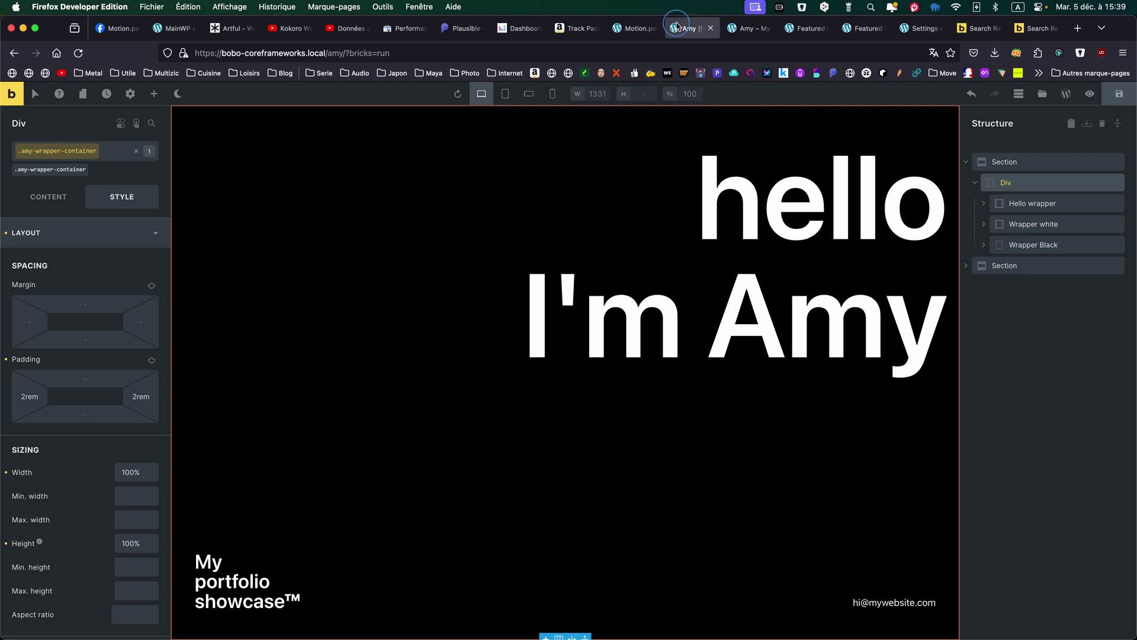
left_click(743, 29)
scroll(752, 311, "down", 10)
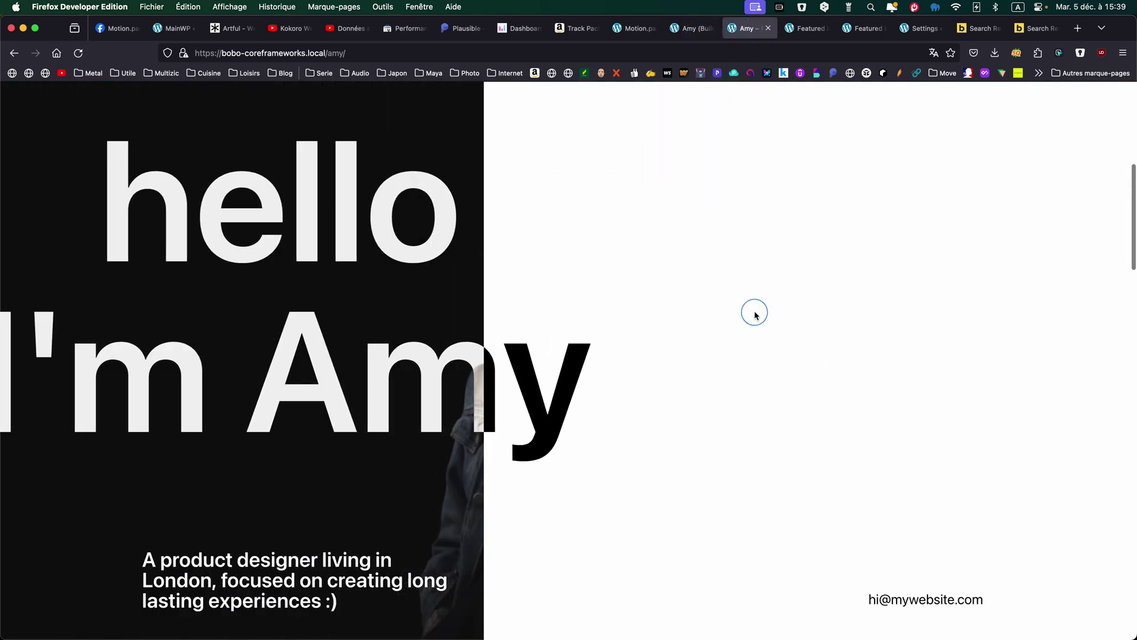
scroll(754, 314, "down", 5)
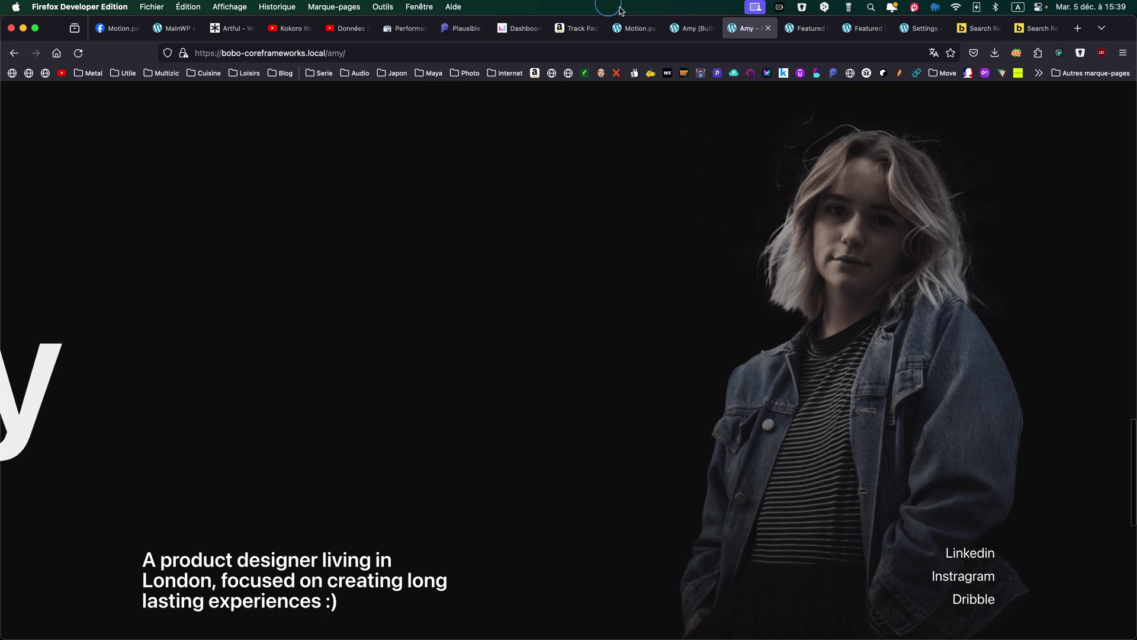
left_click(692, 28)
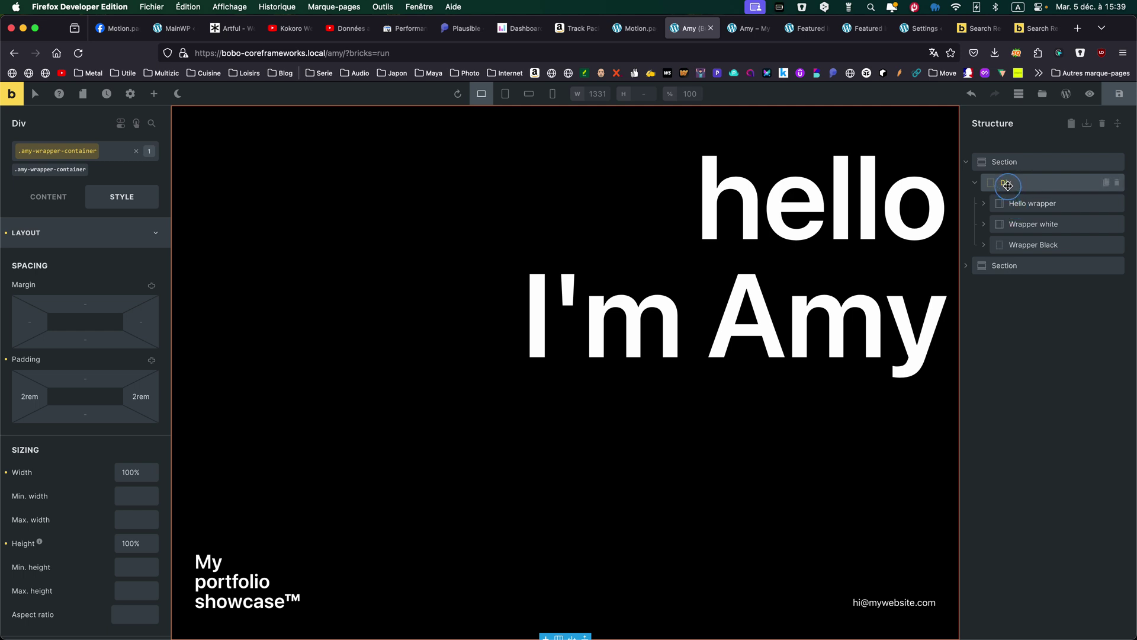
Step: Select the hero Section, its Div and the Hello wrapper in the Structure panel
left_click(1019, 162)
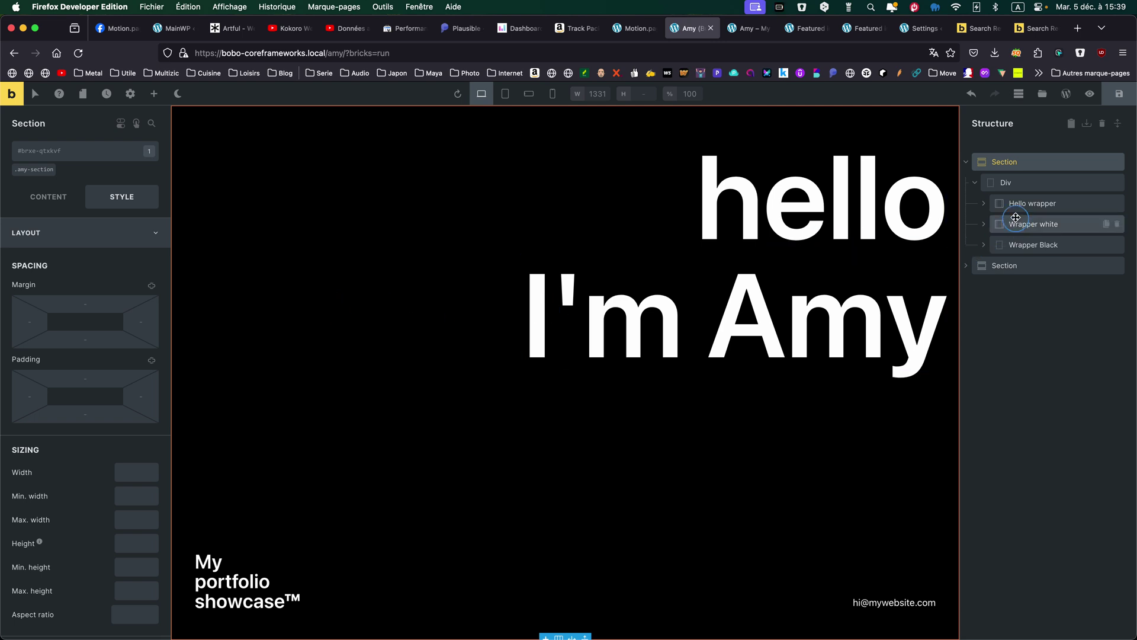
left_click(1011, 183)
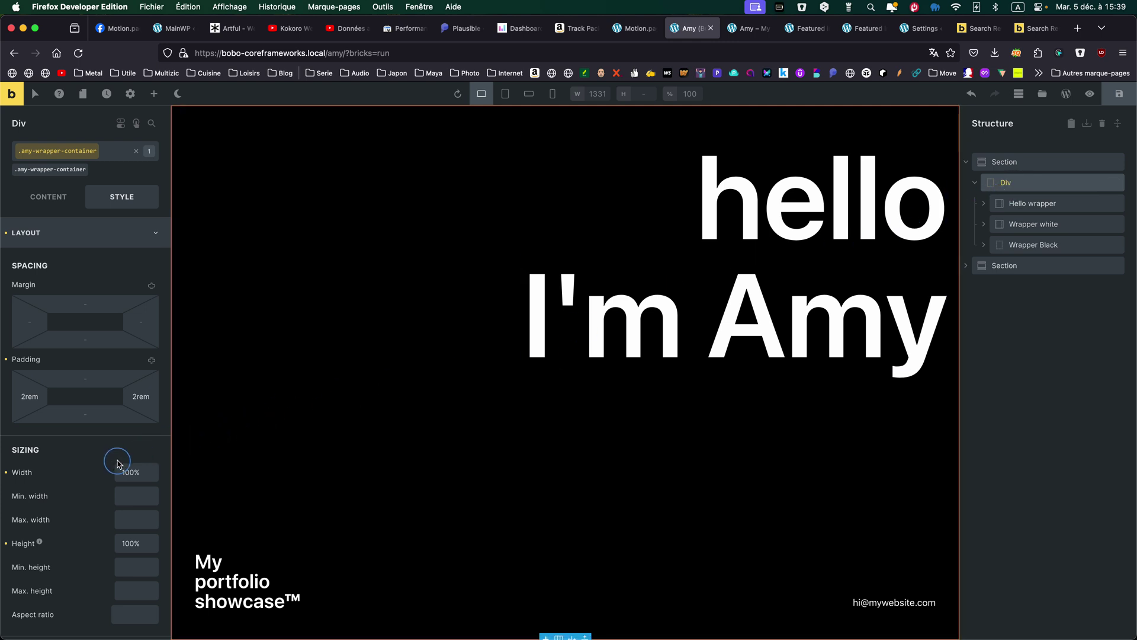
scroll(119, 464, "down", 5)
scroll(118, 464, "down", 4)
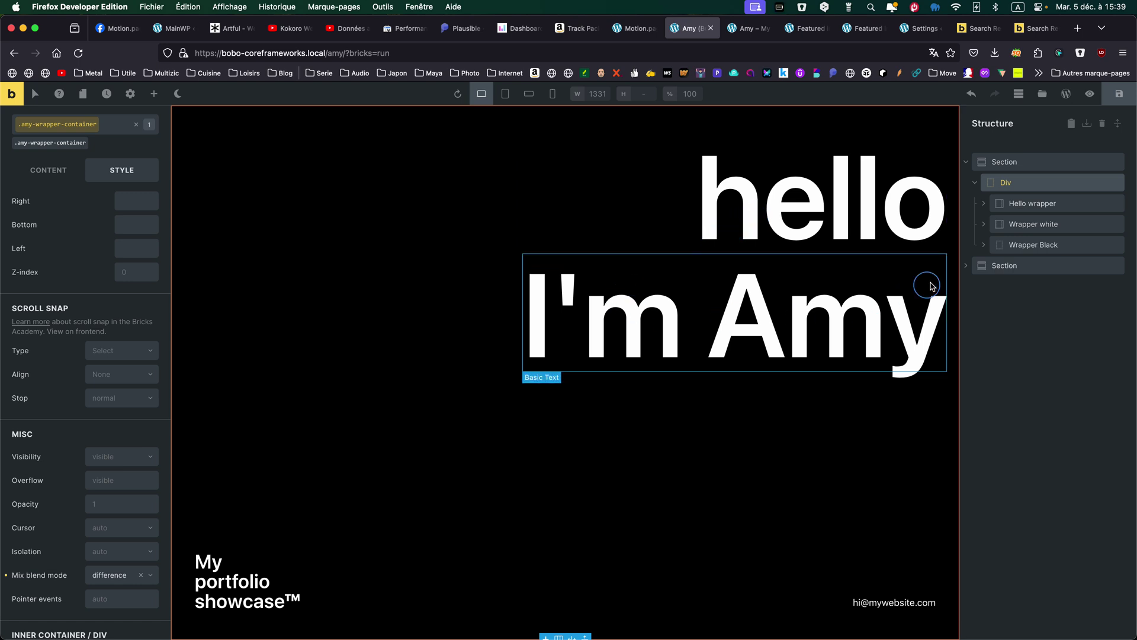
left_click_drag(1009, 190, 1016, 199)
left_click(1020, 205)
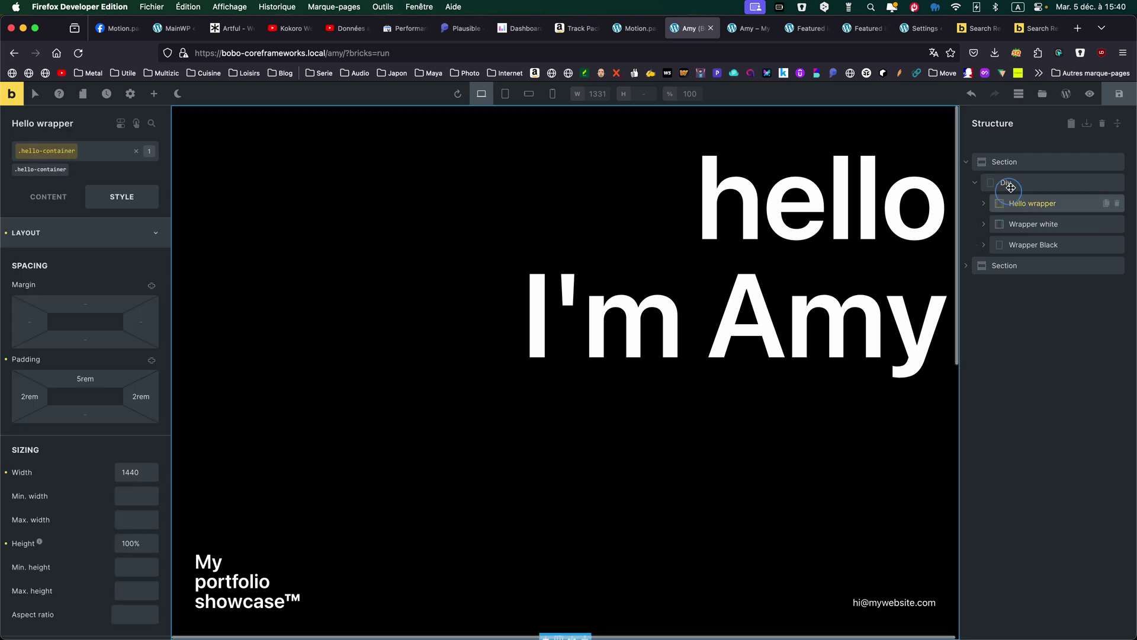
Step: Expand the whole element tree and inspect the hello text, I'm Amy text and Wrapper white
left_click(1117, 126)
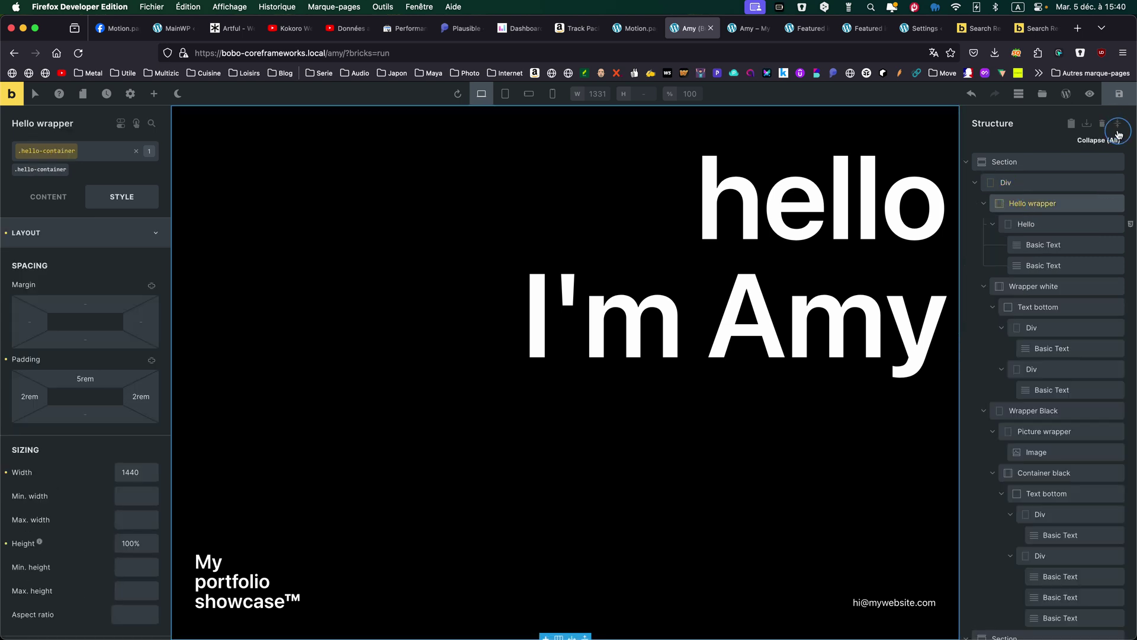
left_click(1055, 247)
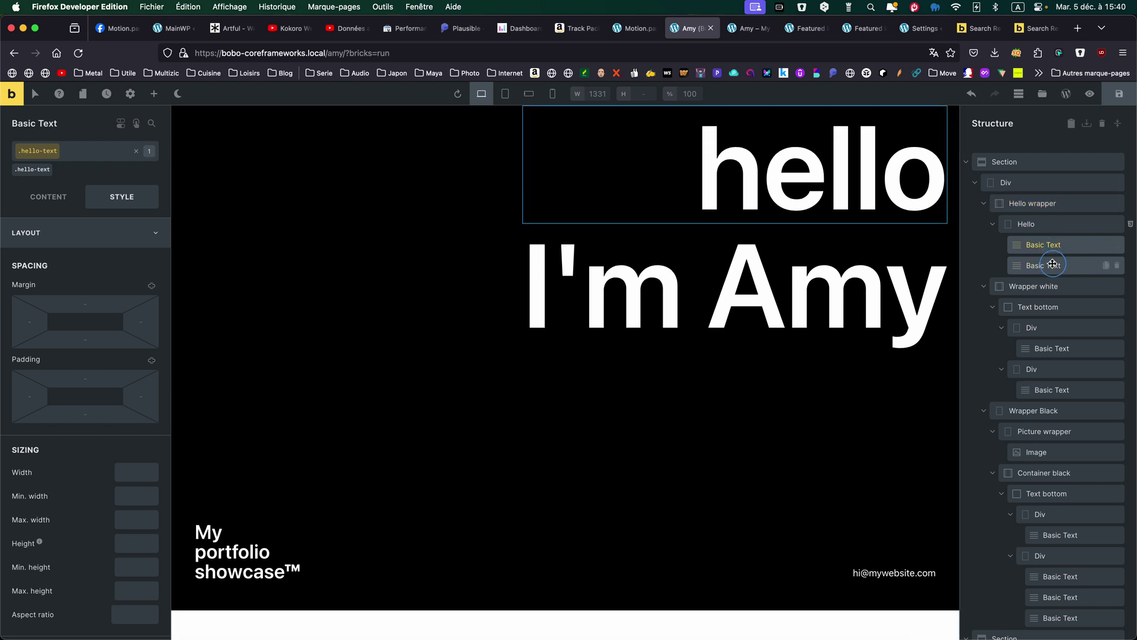
left_click(1050, 267)
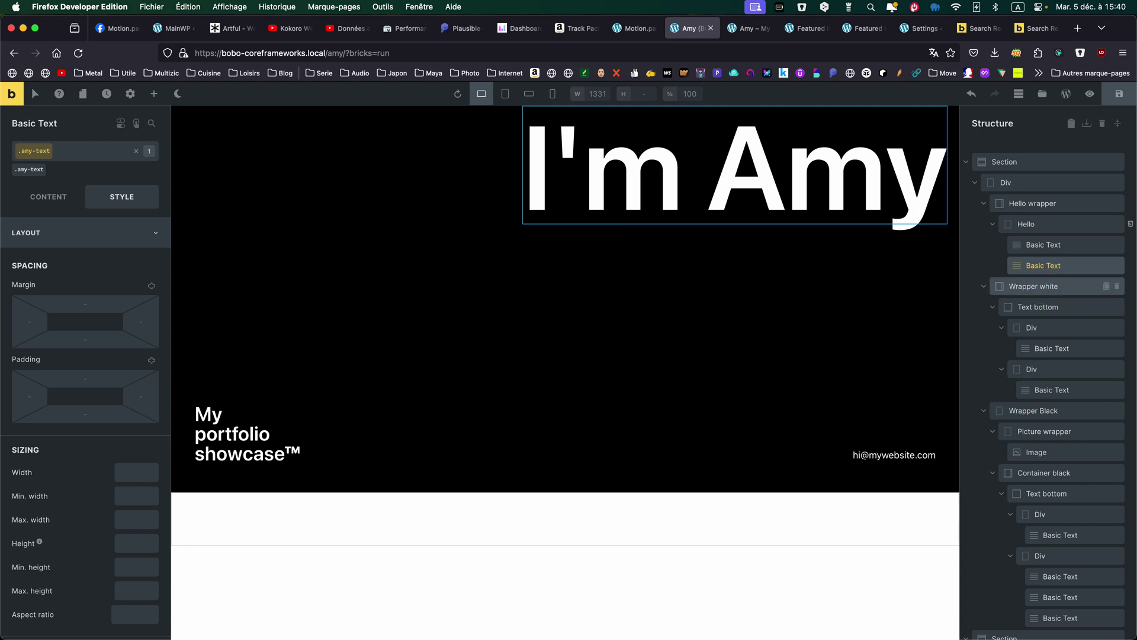
left_click(1034, 286)
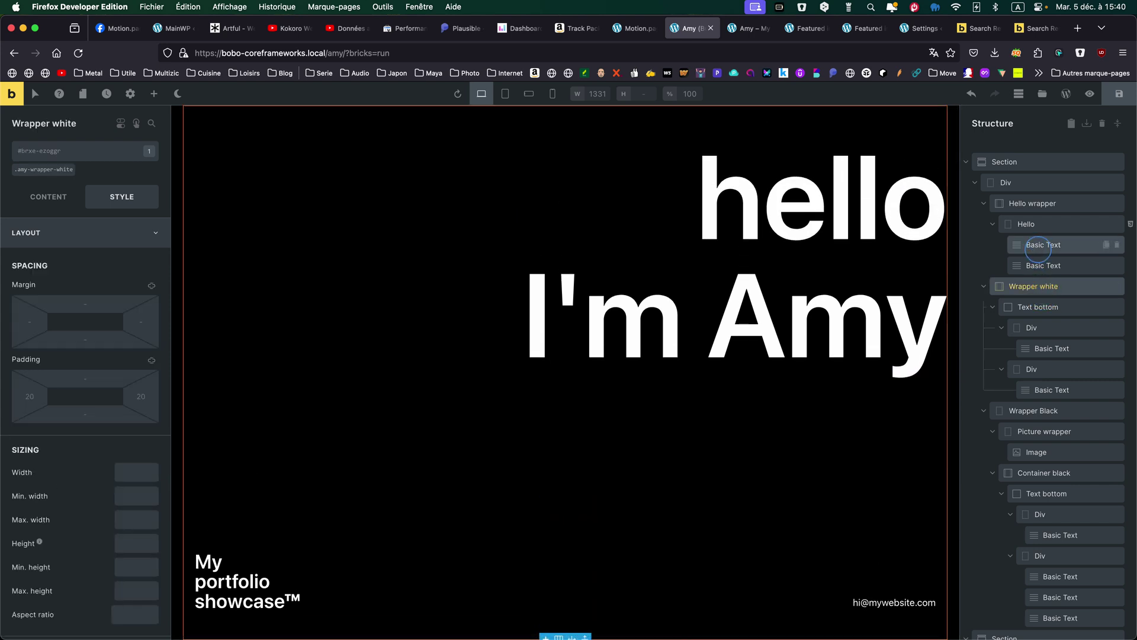
left_click(1038, 246)
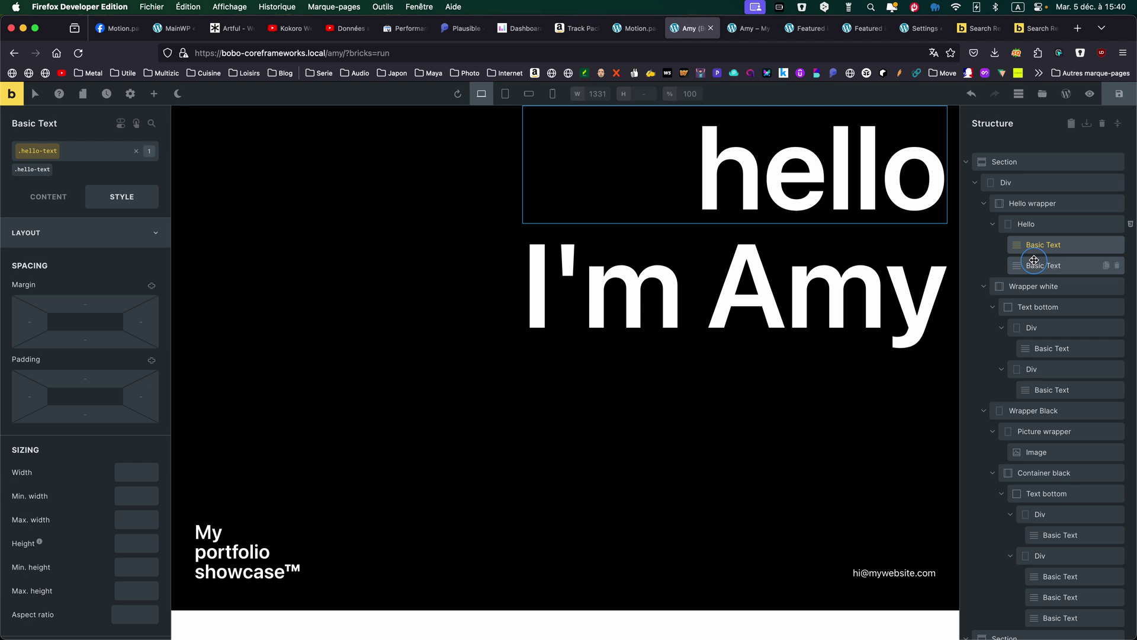
Step: Scroll the live Amy page up and down to test the pinned black panel, ending at the top
left_click(748, 28)
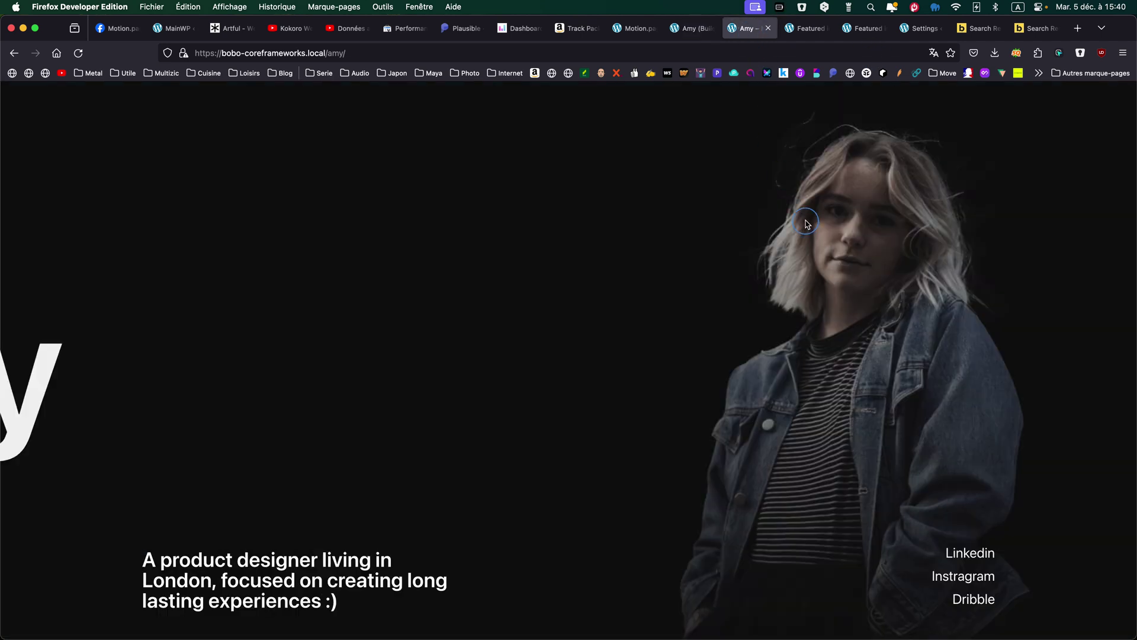
scroll(772, 235, "up", 10)
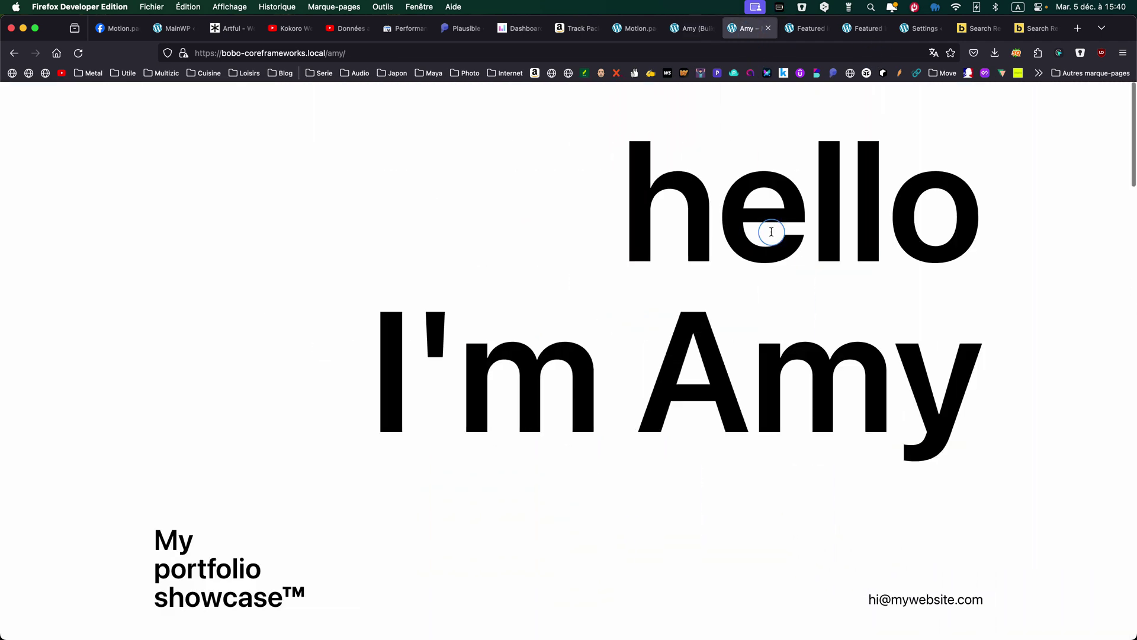
scroll(773, 232, "down", 5)
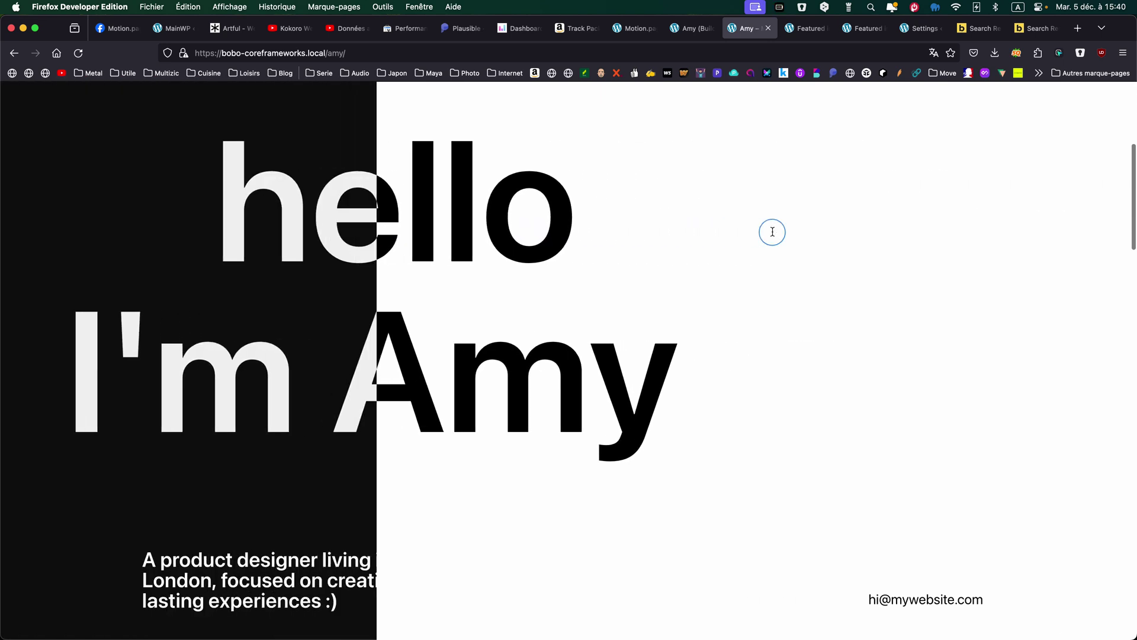
scroll(773, 232, "down", 2)
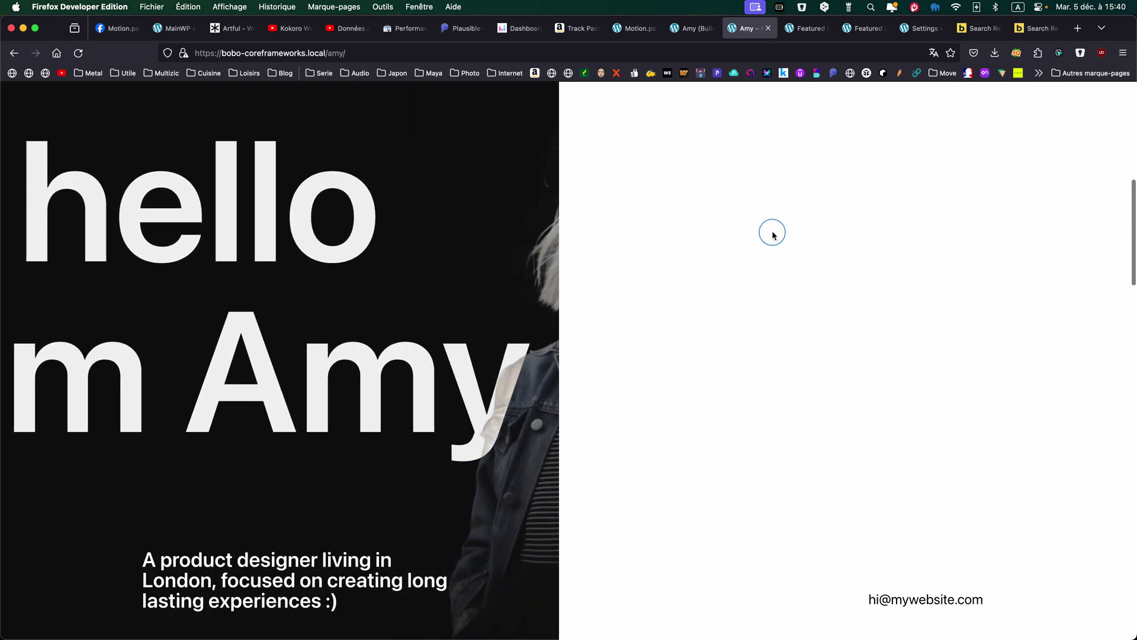
scroll(773, 235, "up", 4)
scroll(773, 233, "up", 3)
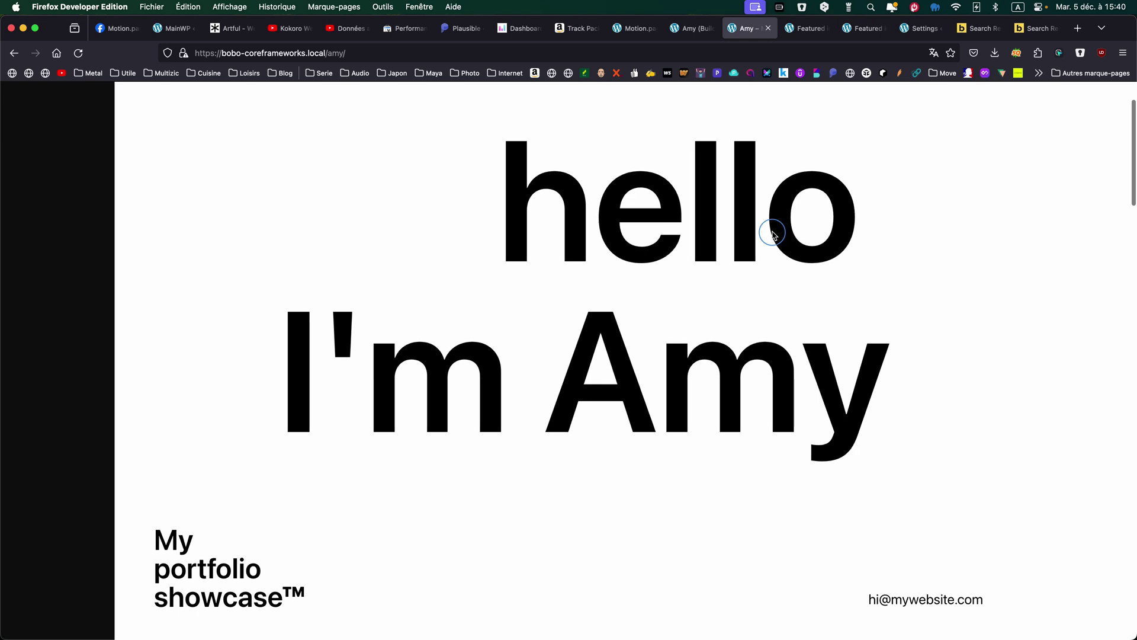
scroll(772, 231, "down", 4)
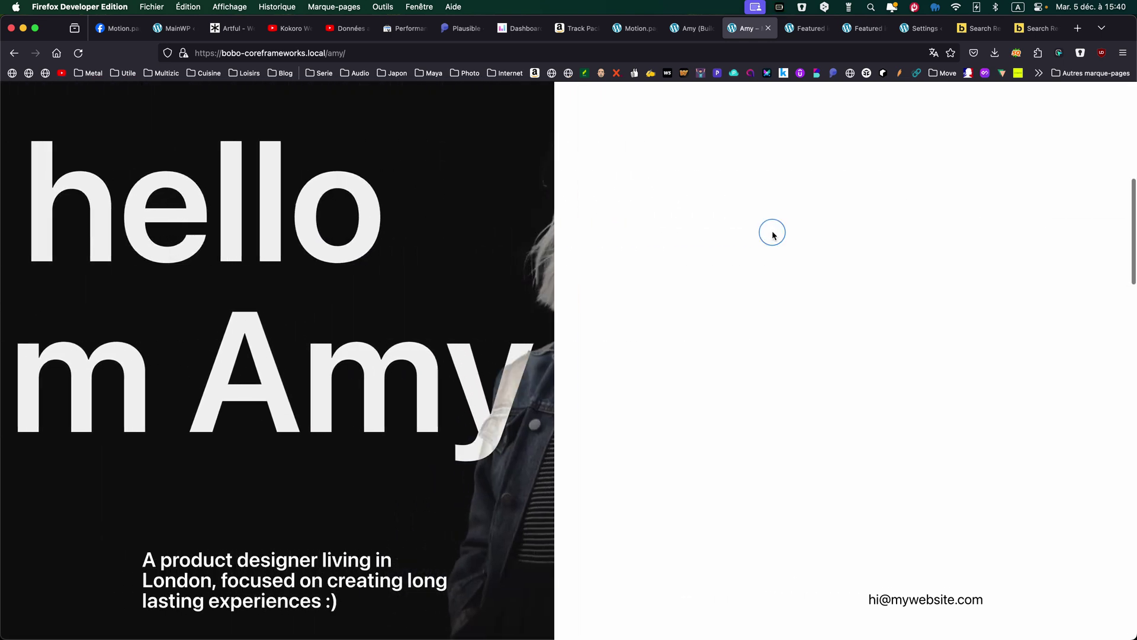
scroll(772, 231, "up", 5)
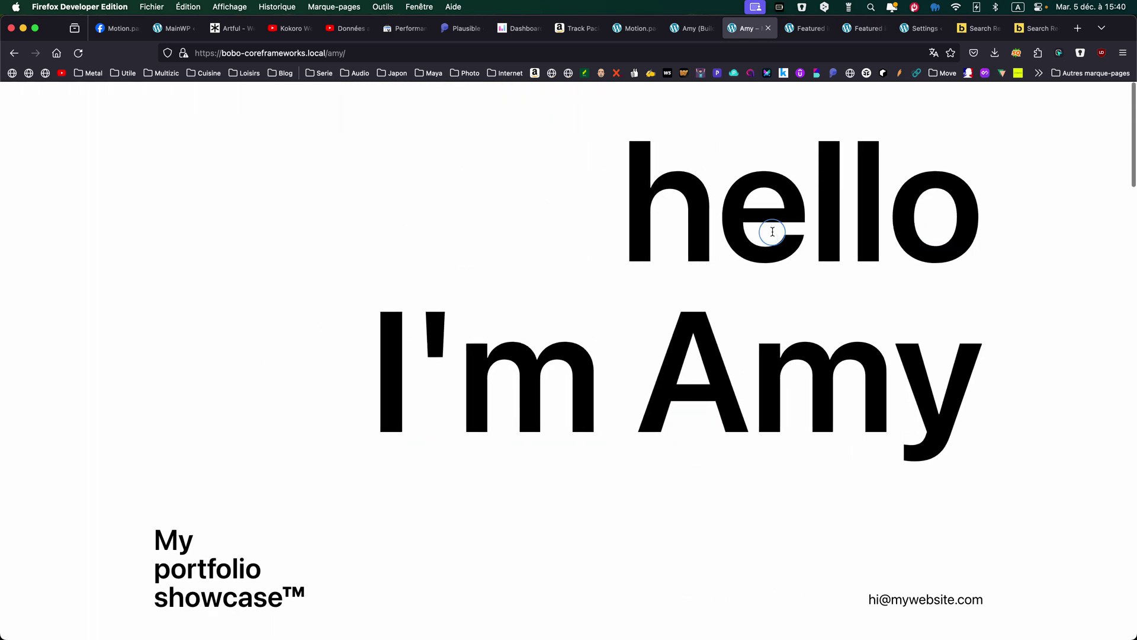
Step: In the Amy builder, select Wrapper white and look over its settings
left_click(701, 36)
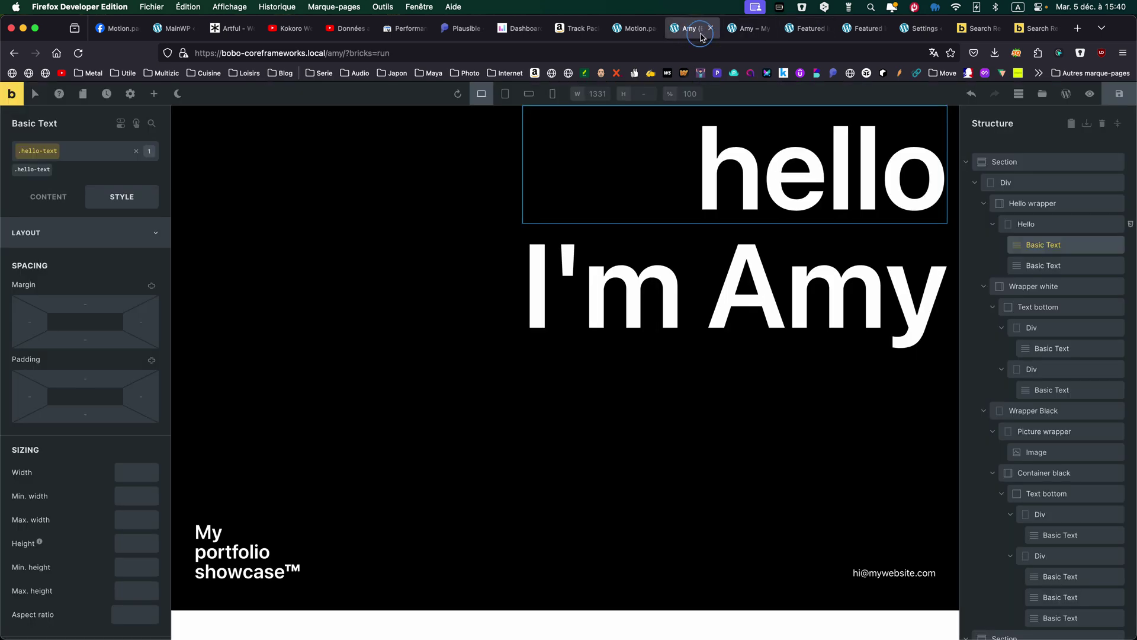
left_click(1033, 288)
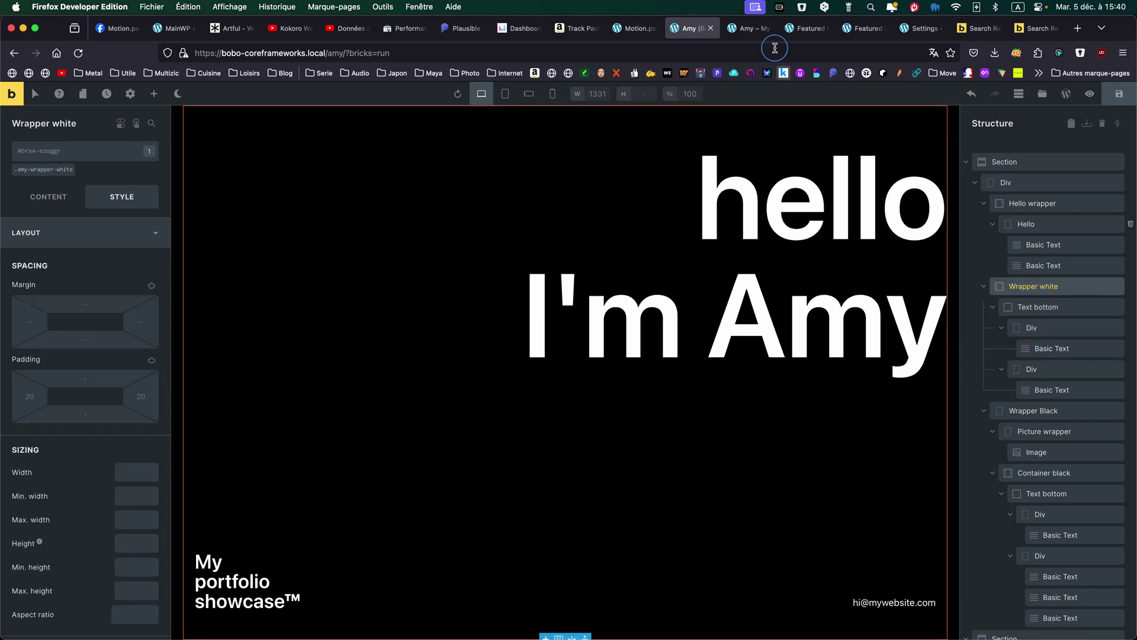
scroll(681, 422, "down", 3)
scroll(680, 421, "up", 3)
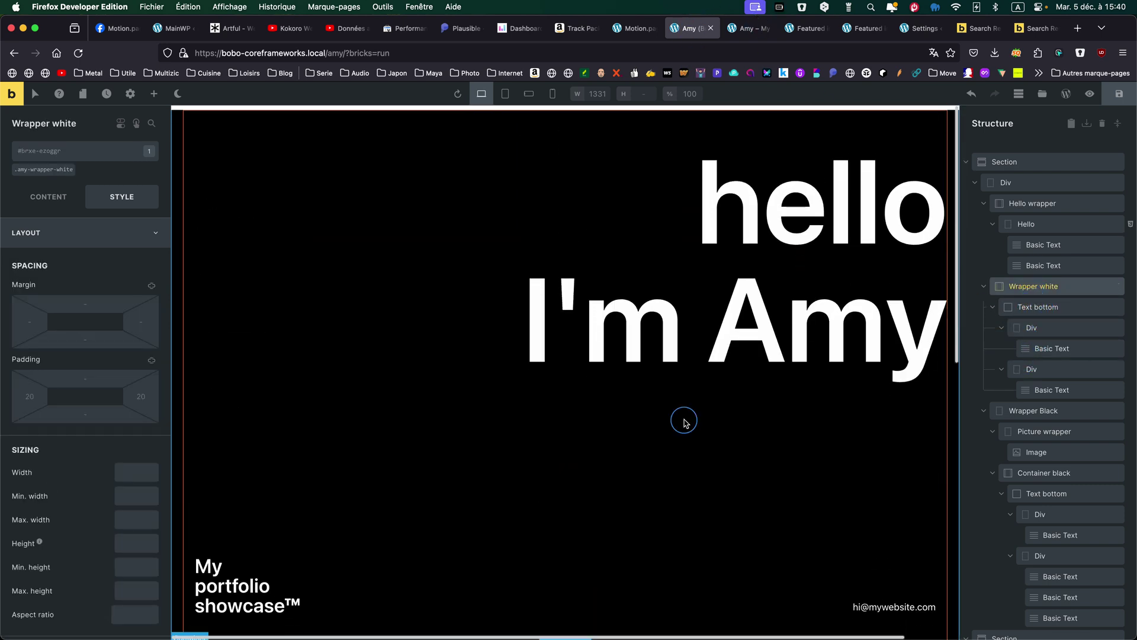
Step: Inspect the Text bottom and Wrapper Black style settings, including Wrapper Black's 20 left/right padding
left_click(756, 36)
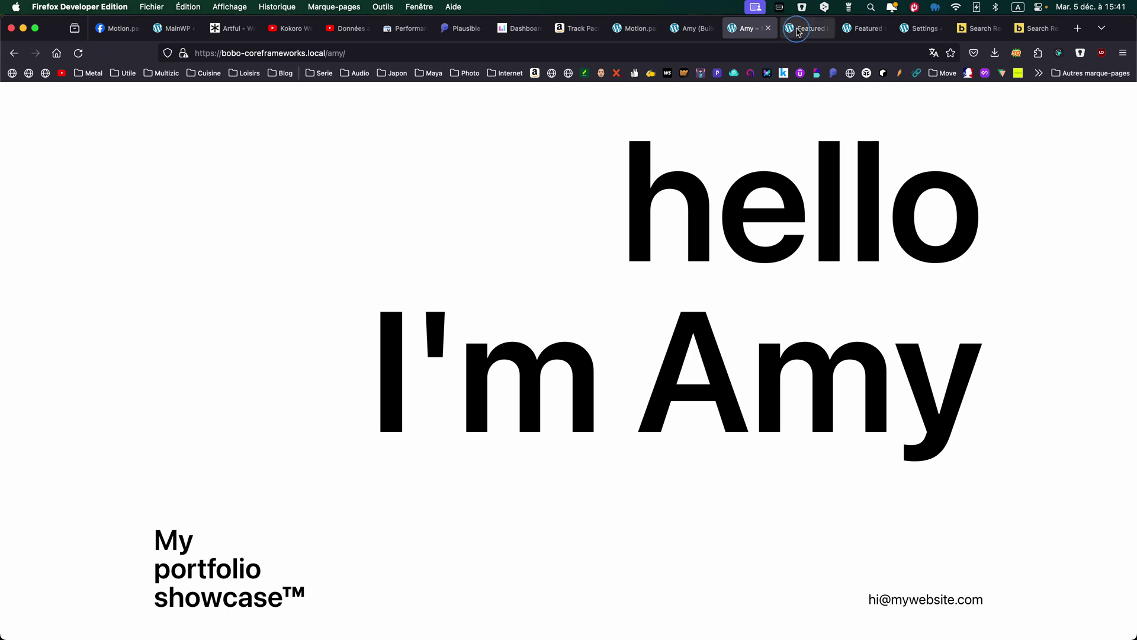
left_click(690, 29)
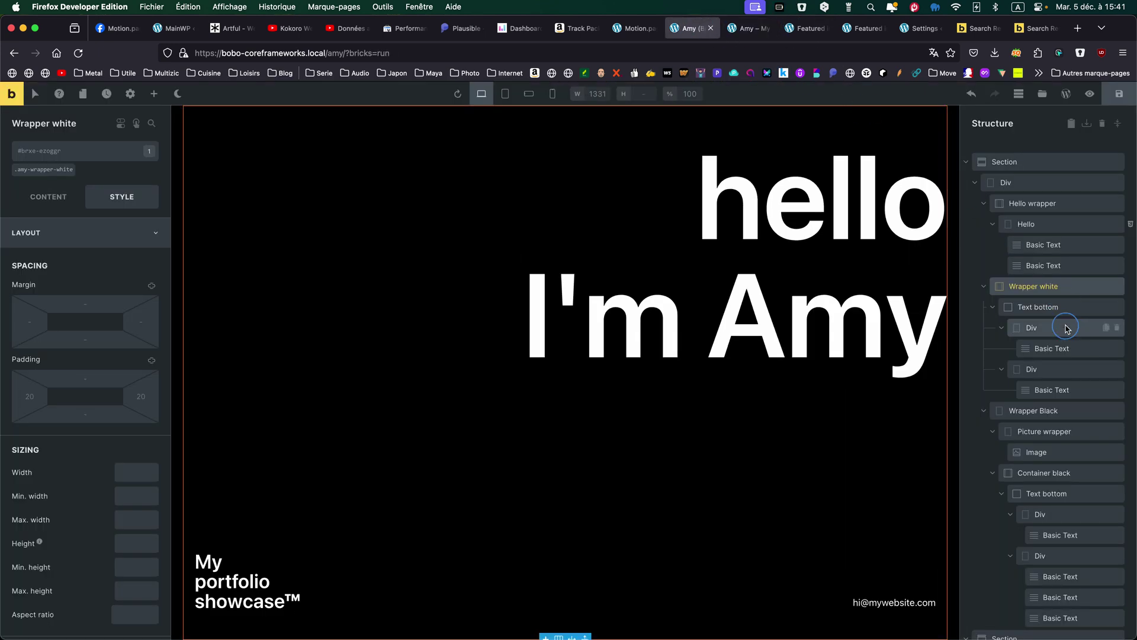
left_click(1054, 307)
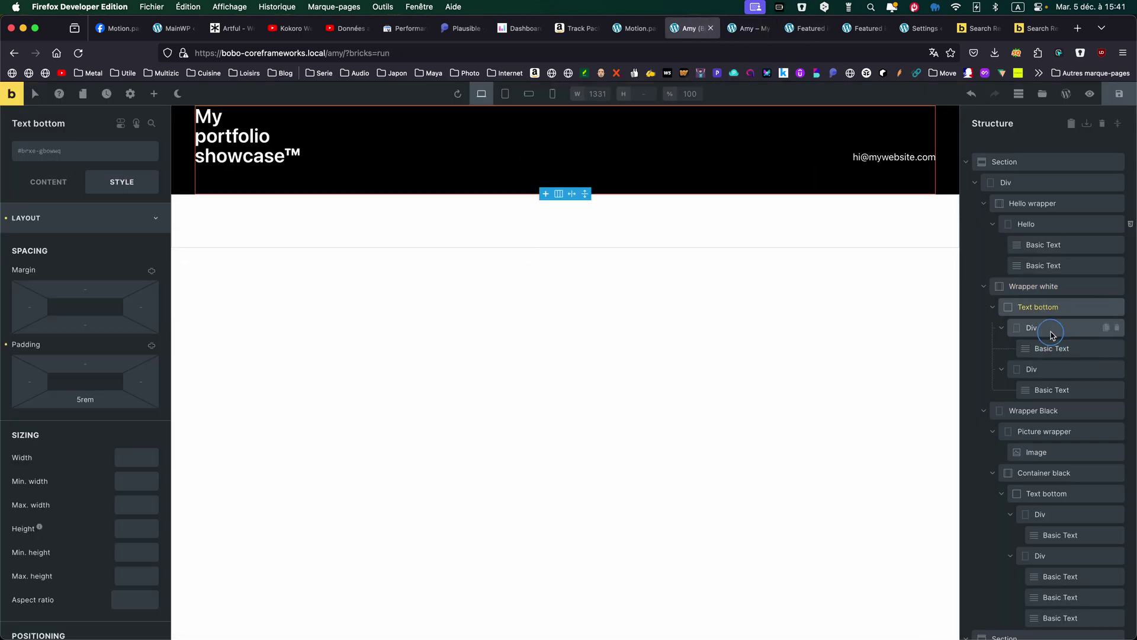
left_click(1053, 411)
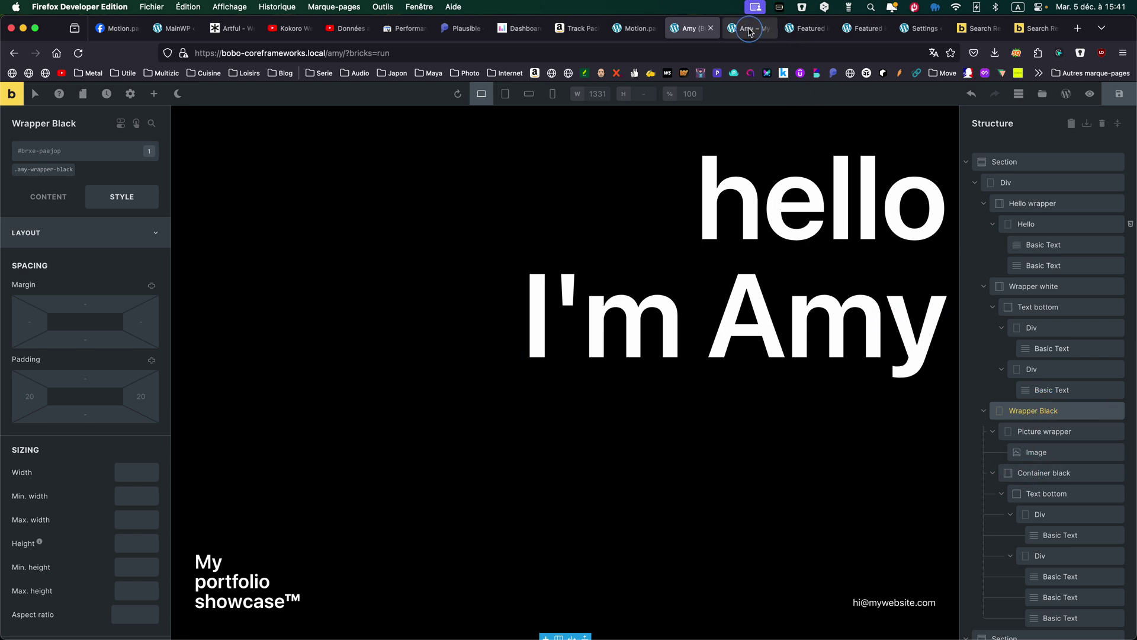
Step: Scroll the live Amy page to check the pinned panel and portrait, then open the featured-image editor
left_click(794, 28)
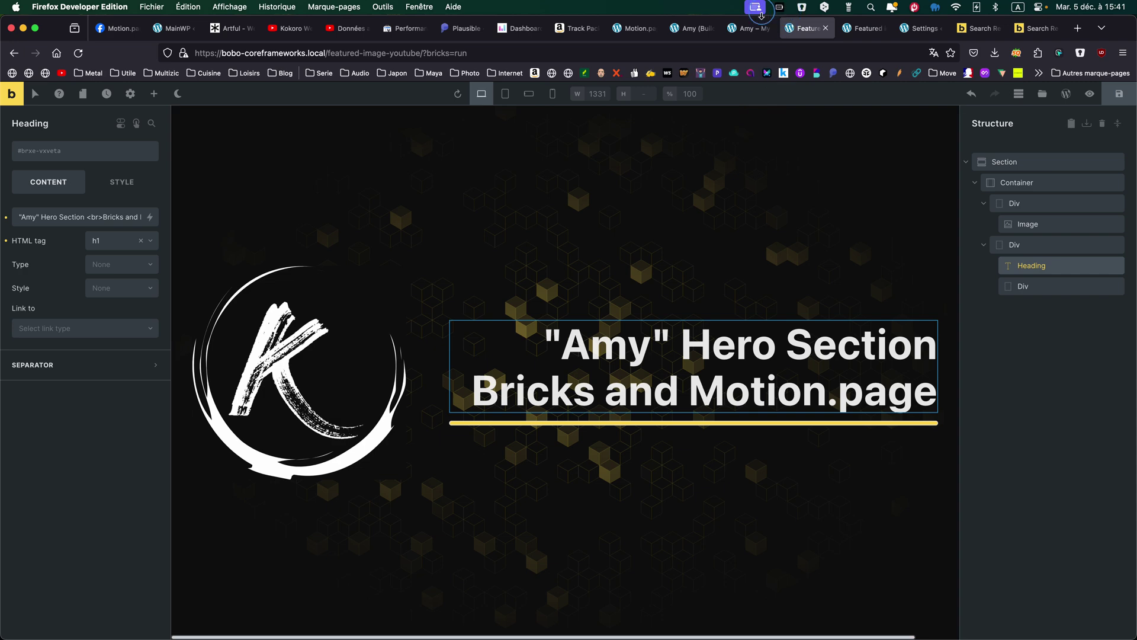
left_click(747, 28)
scroll(868, 152, "down", 10)
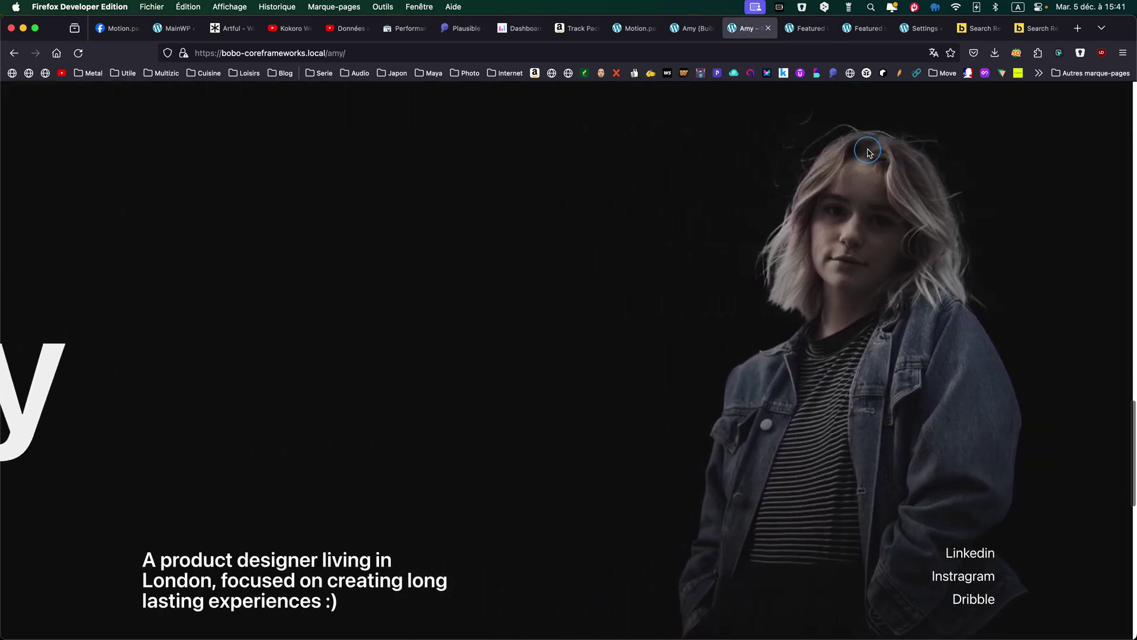
scroll(867, 151, "up", 3)
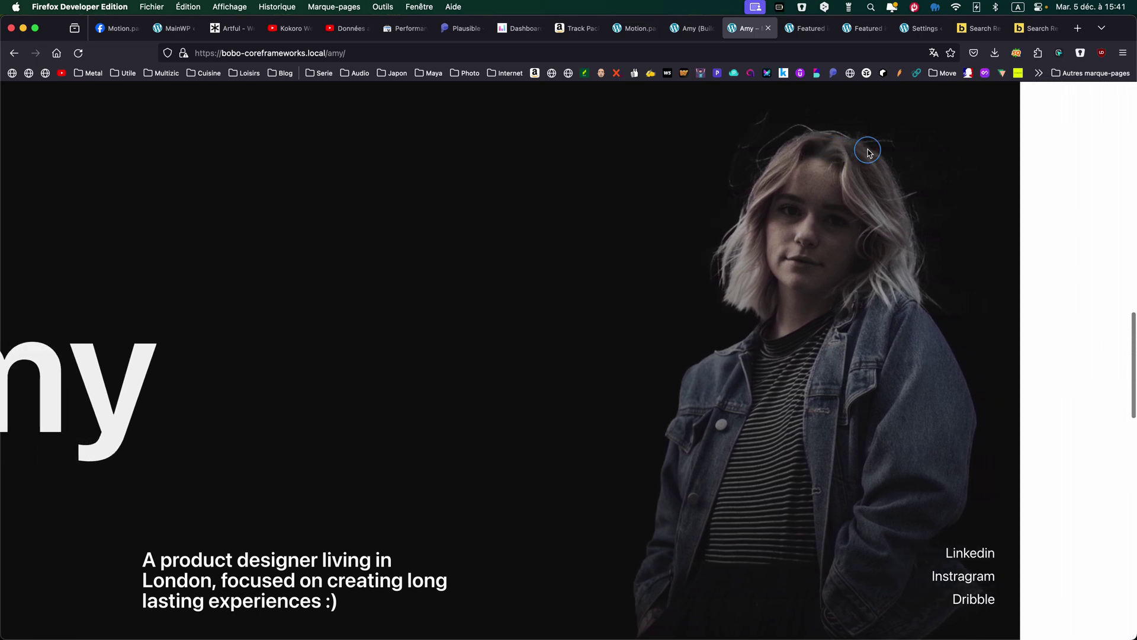
scroll(867, 152, "down", 5)
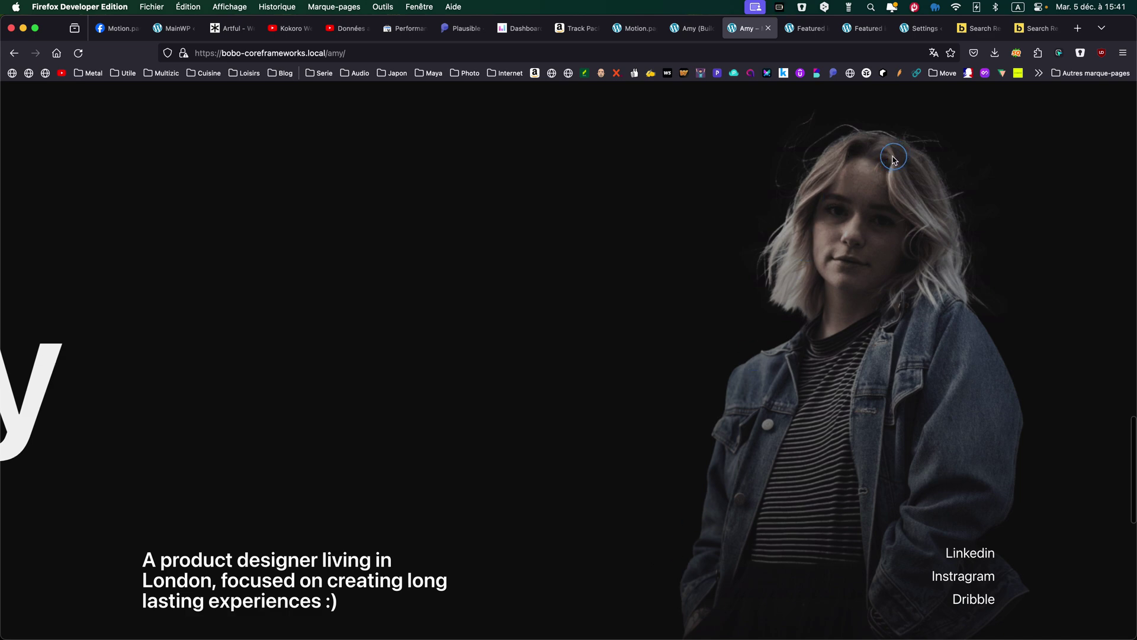
left_click(806, 35)
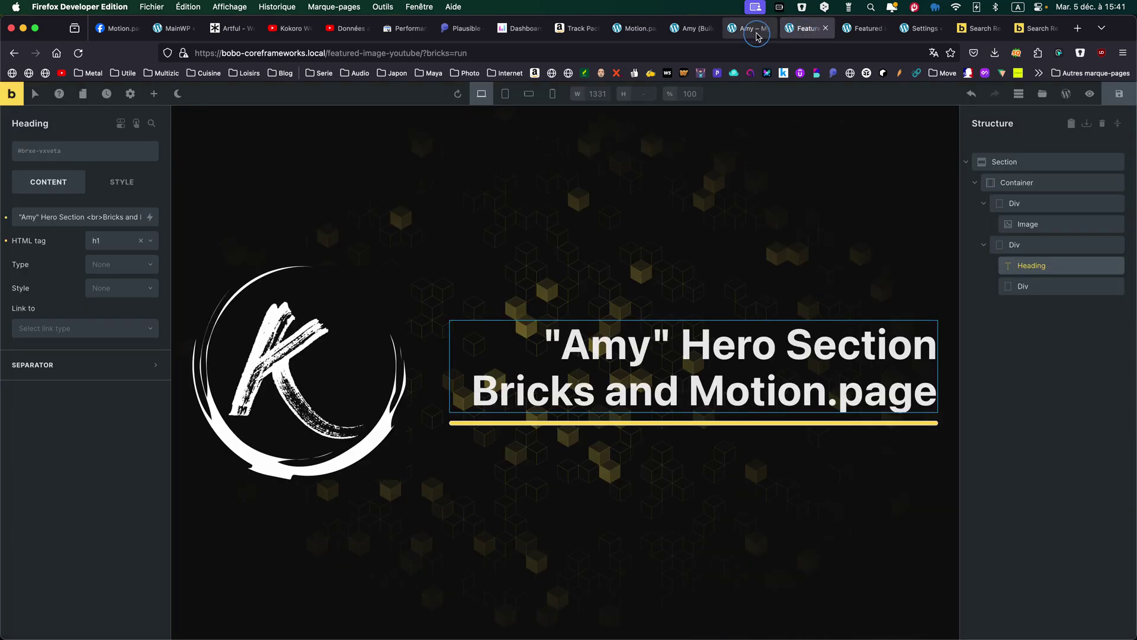
Step: Select Container black in the Amy builder's structure, then return to the live page
left_click(733, 33)
left_click(692, 29)
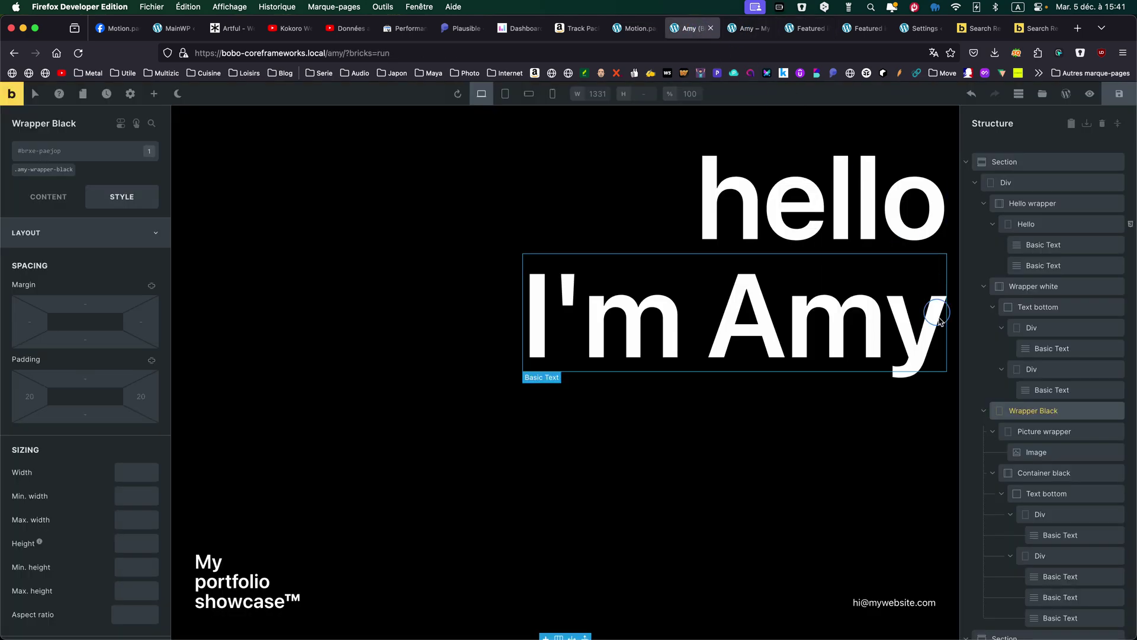
scroll(1033, 481, "down", 2)
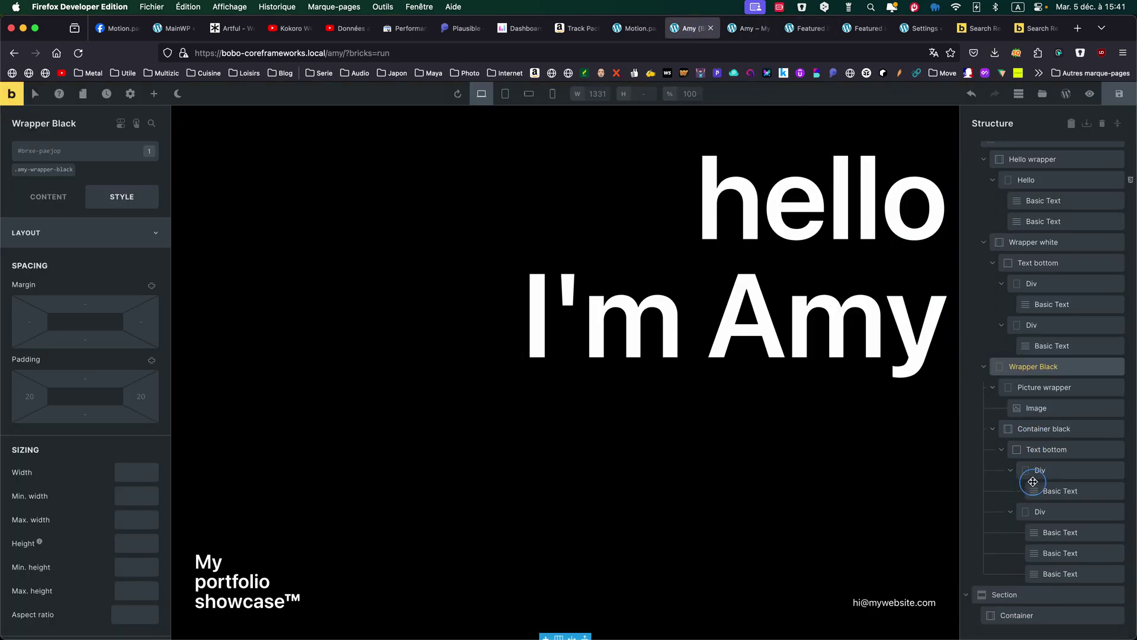
left_click(1042, 430)
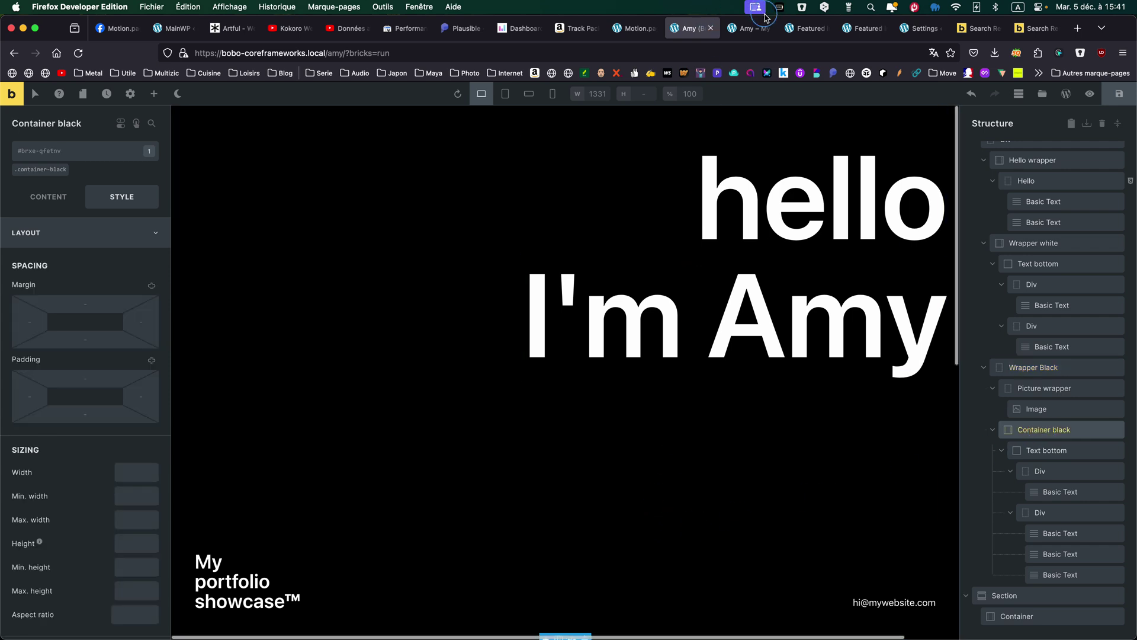
left_click(761, 34)
scroll(726, 247, "down", 3)
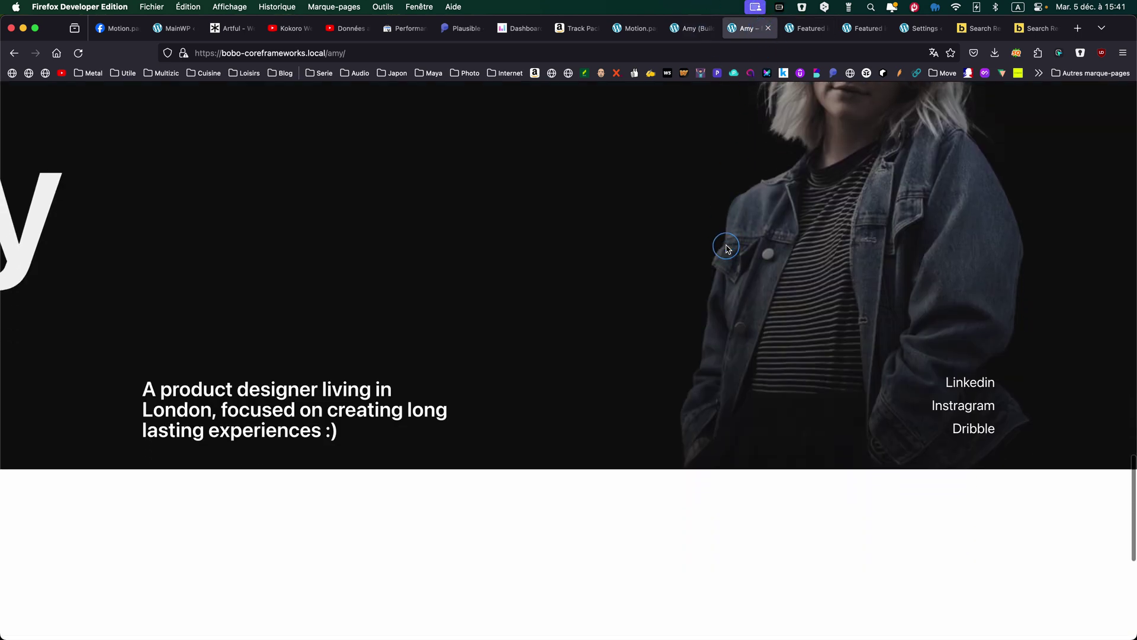
Step: Scroll the live page to watch the black panel cover the hero and reveal the portrait, then reopen the Amy builder
scroll(726, 246, "up", 5)
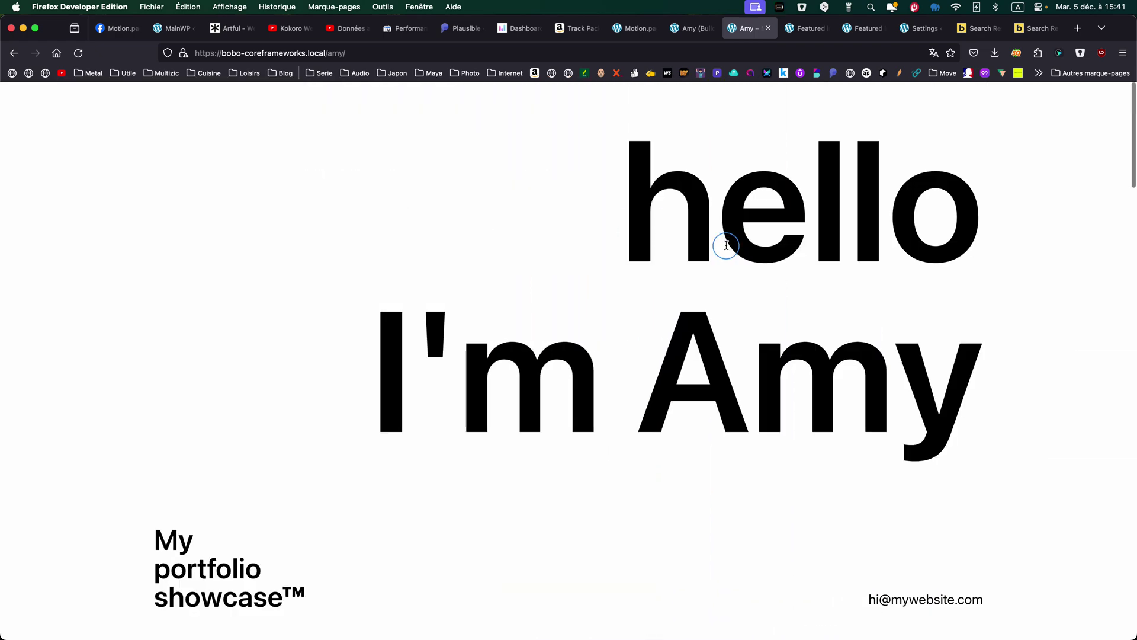
scroll(726, 246, "down", 3)
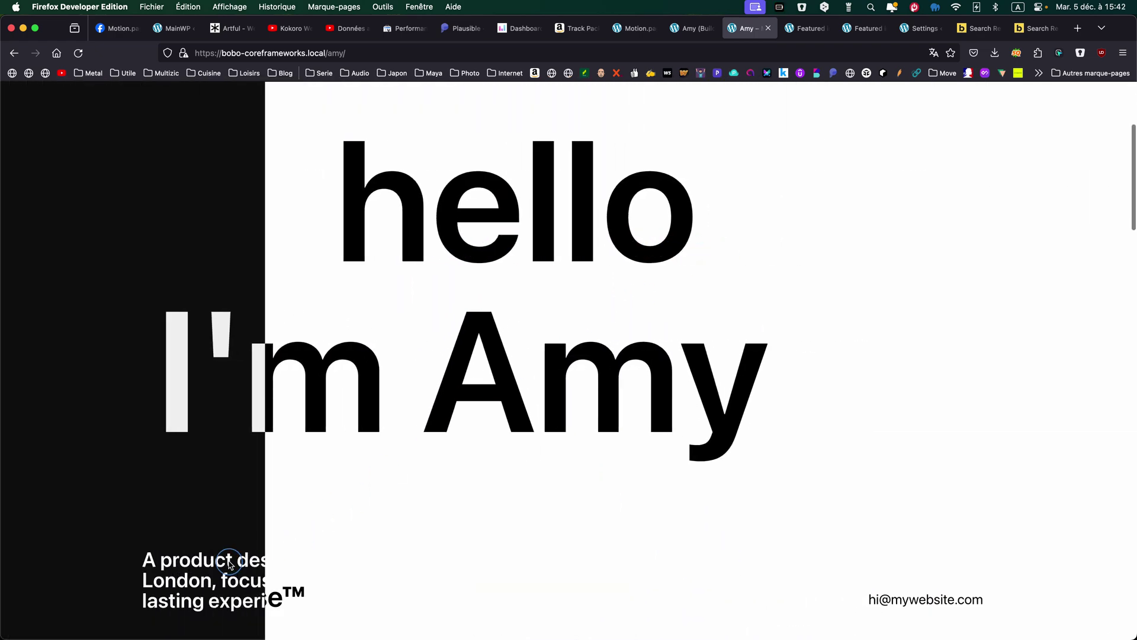
scroll(228, 565, "down", 5)
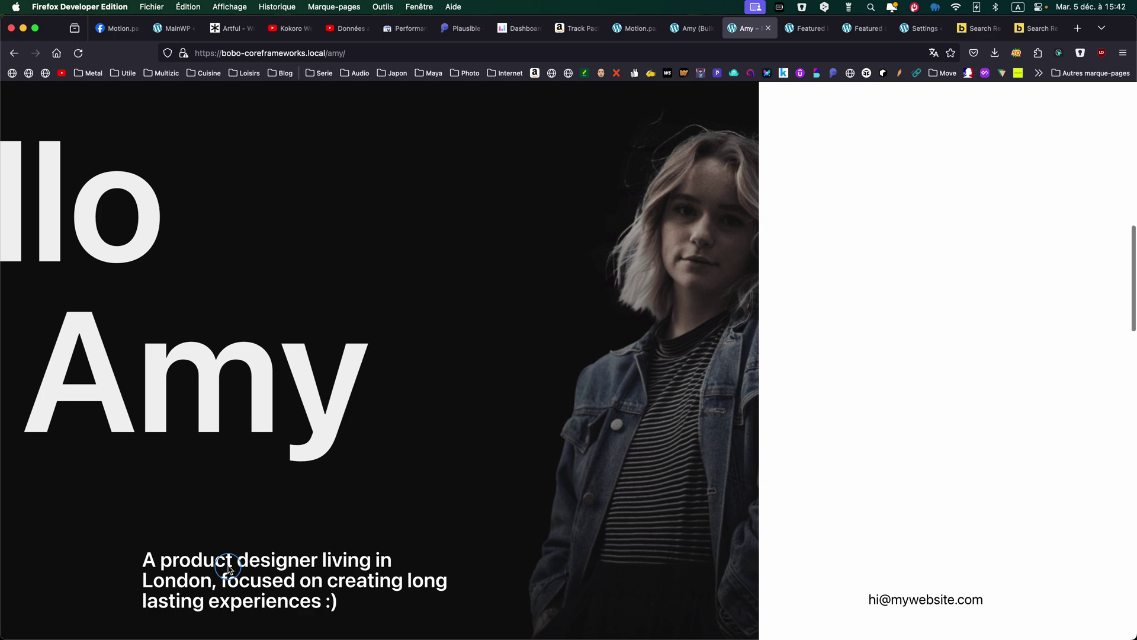
scroll(228, 568, "down", 3)
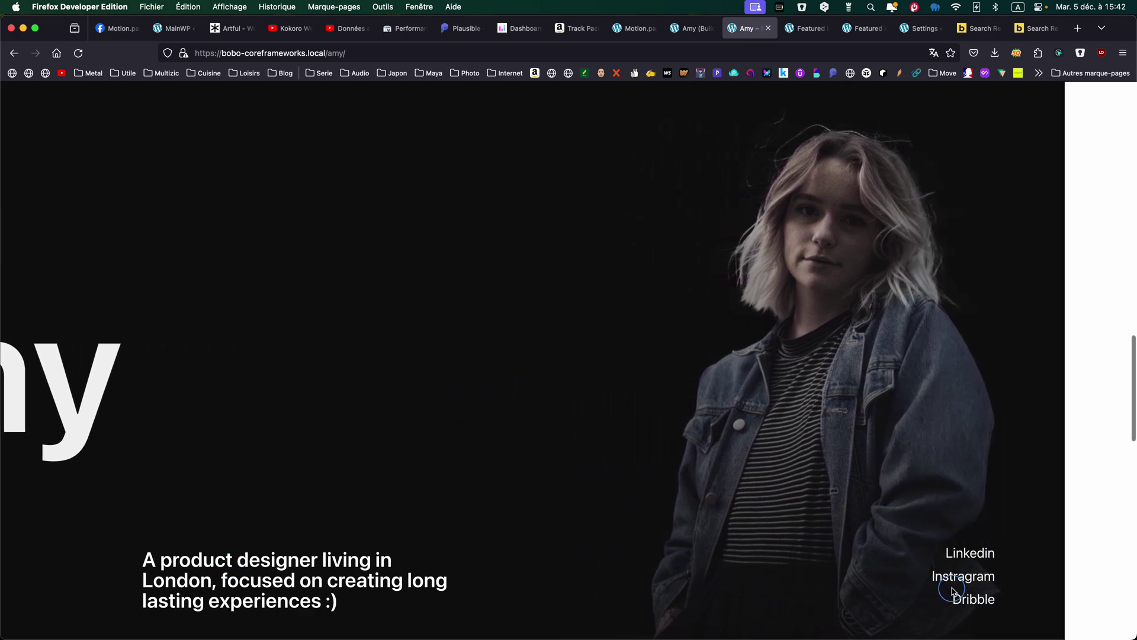
scroll(947, 587, "down", 3)
scroll(959, 503, "up", 1)
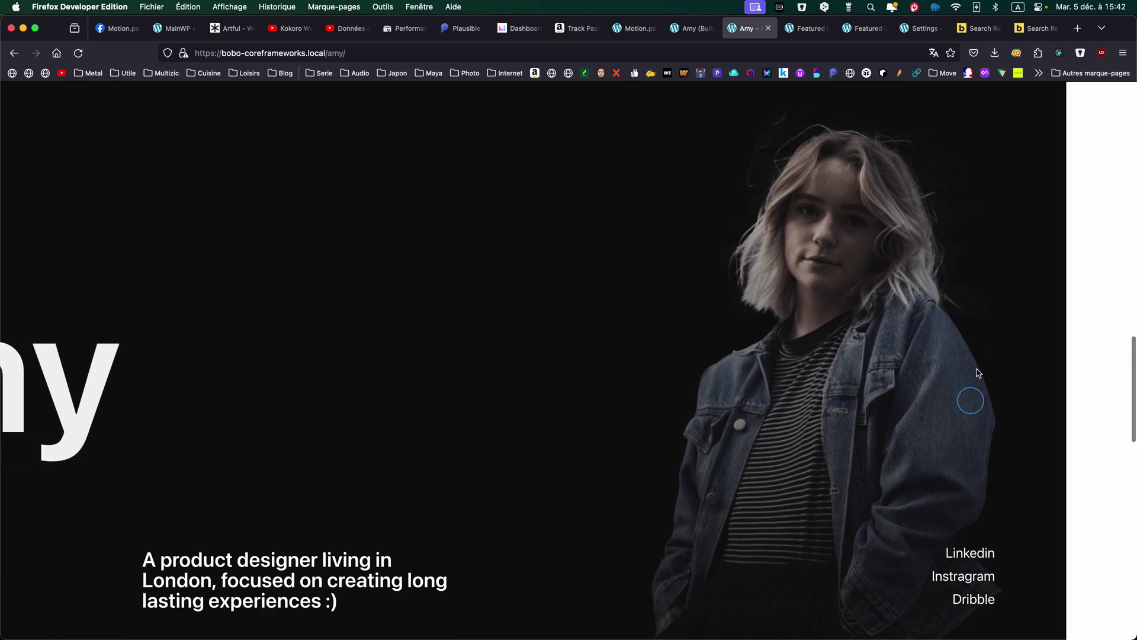
left_click(806, 28)
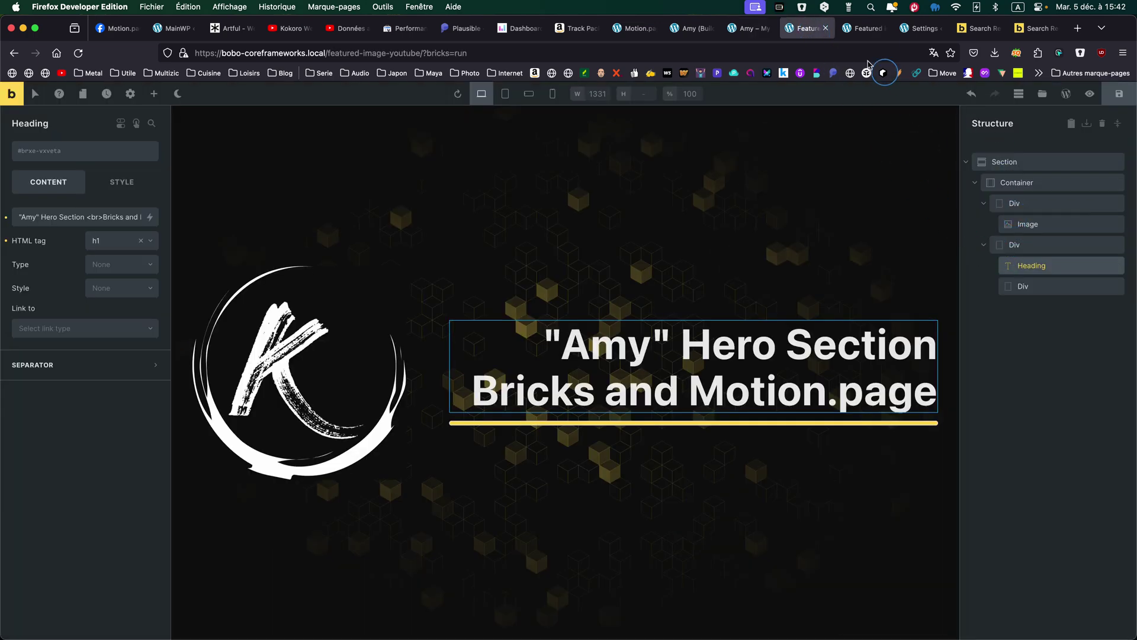
left_click(689, 28)
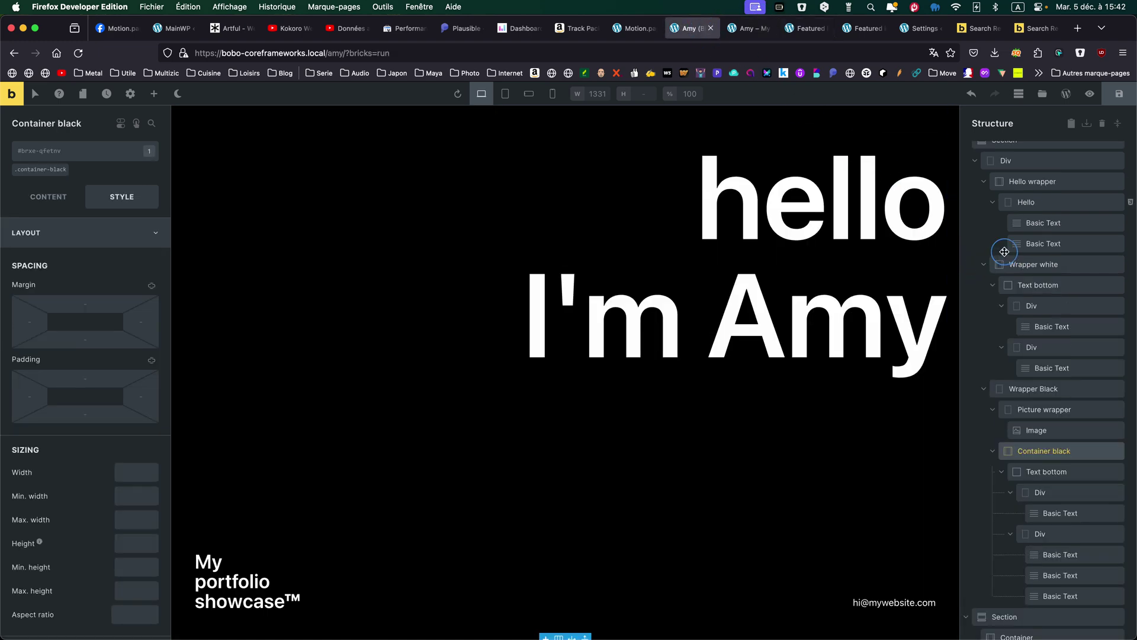
Step: Check the .hello-container wrapper's absolute positioning and z-index 20, then collapse it in Structure
scroll(984, 252, "up", 2)
left_click(1025, 205)
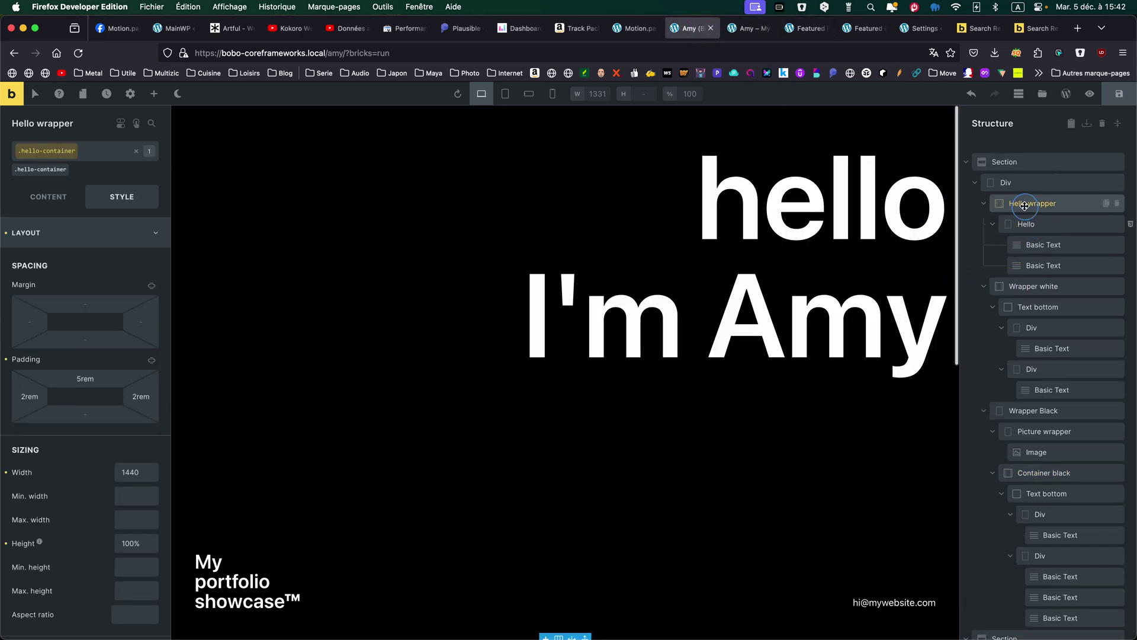
scroll(72, 450, "down", 3)
scroll(72, 450, "down", 5)
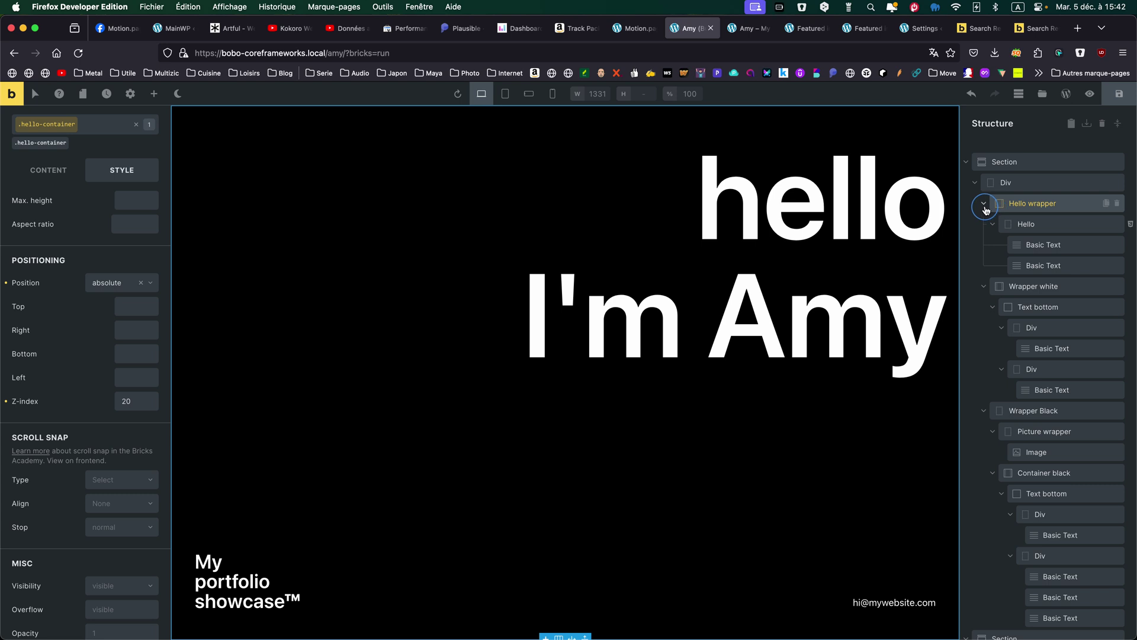
left_click(985, 204)
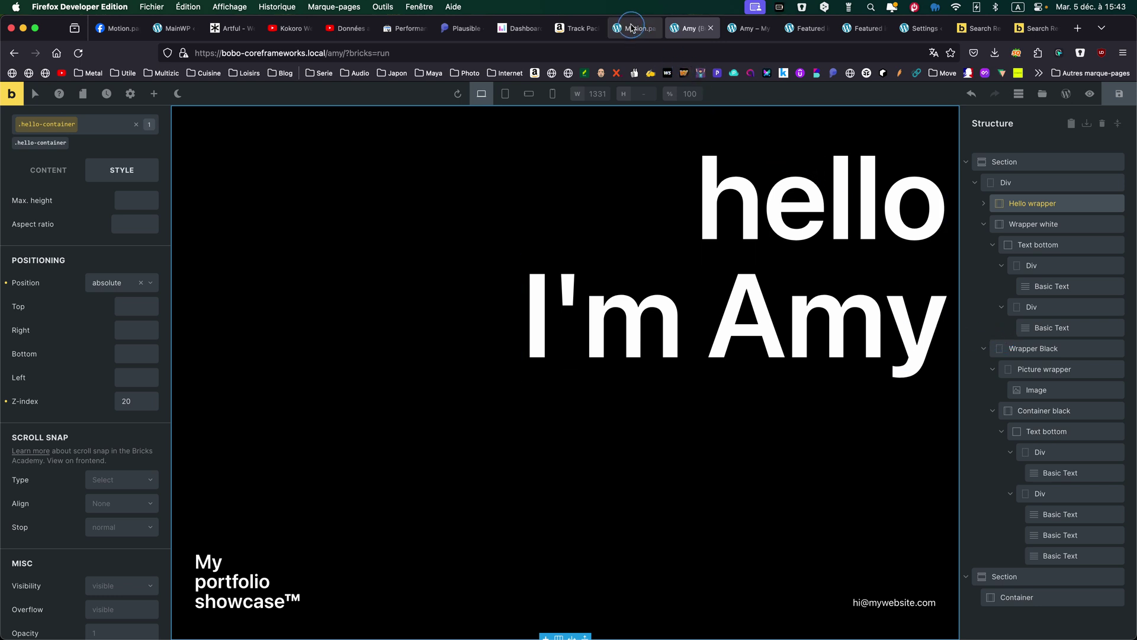
Step: Switch to Motion.page and enlarge the timeline panel to show the ami-hero-1 tracks
left_click(632, 29)
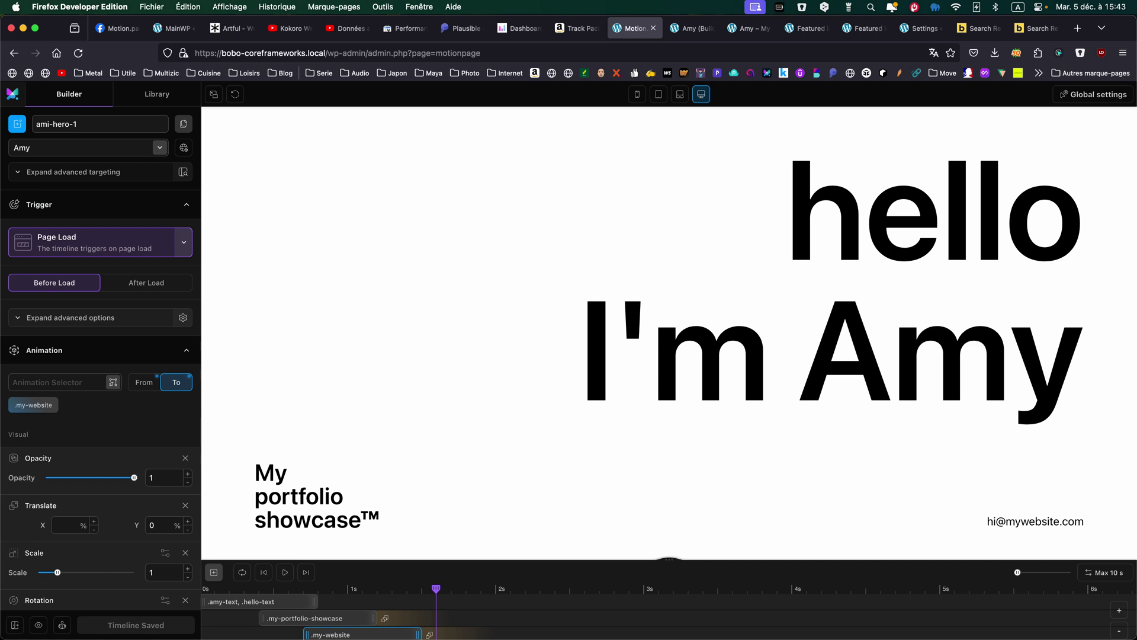
left_click_drag(670, 559, 669, 539)
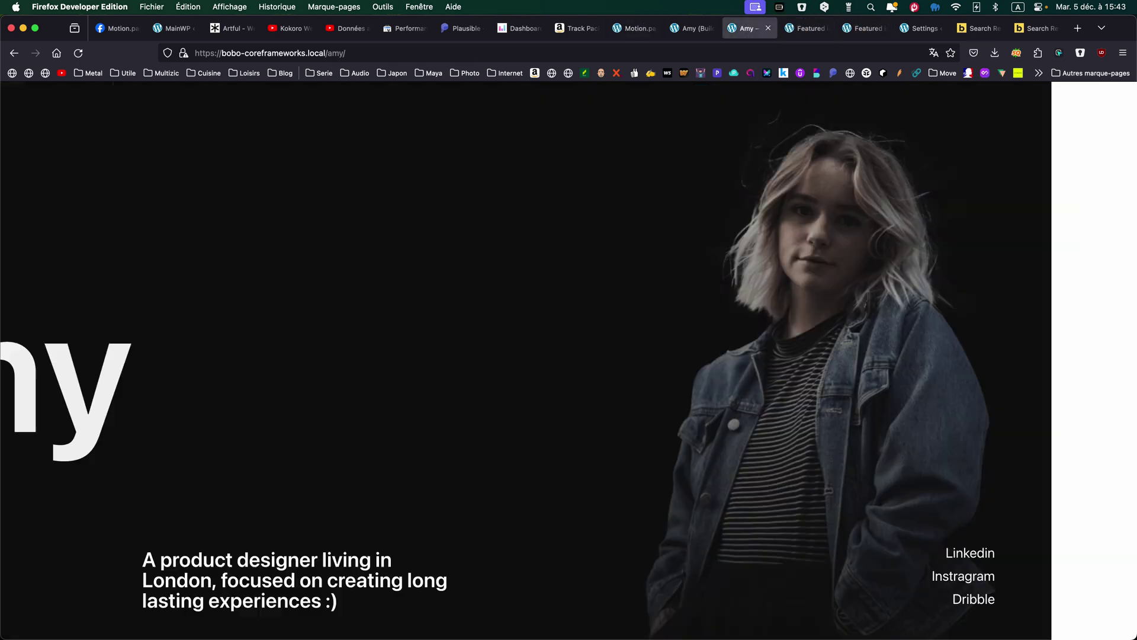
Step: Reload the live Amy page, scroll through the pinned black panel and portrait, then return to top
left_click(747, 28)
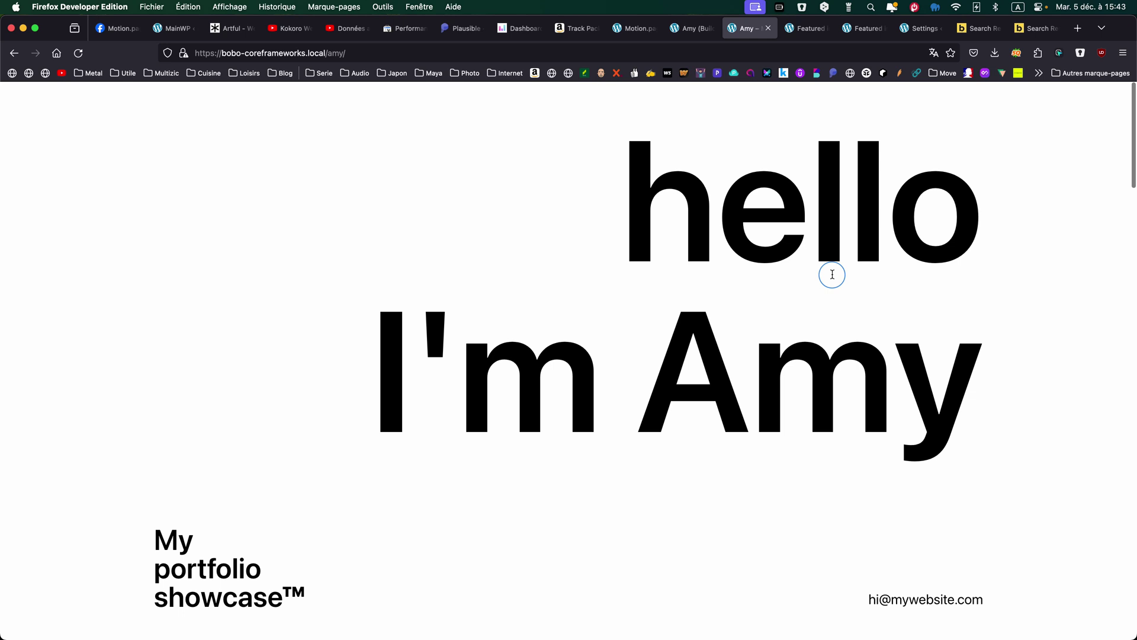
left_click(78, 53)
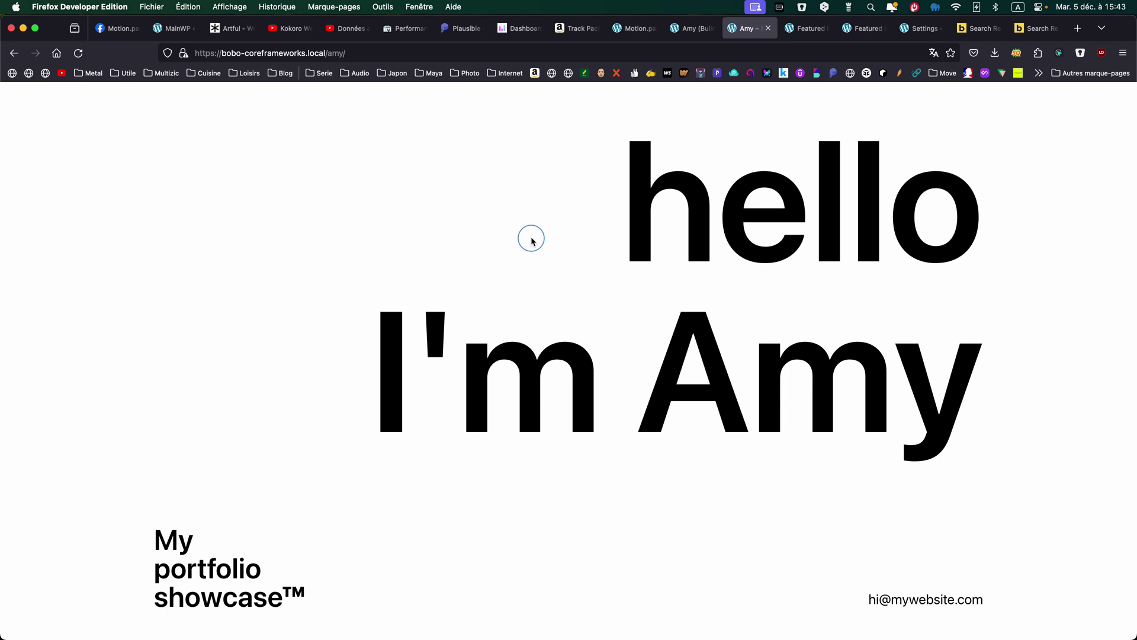
scroll(531, 240, "down", 5)
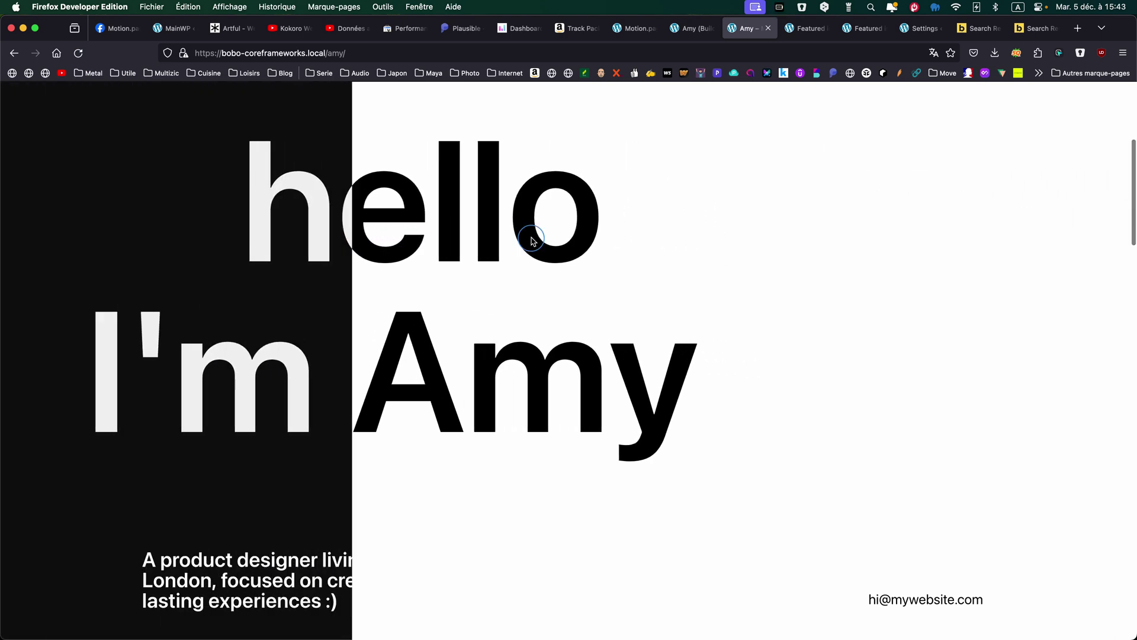
scroll(531, 241, "down", 5)
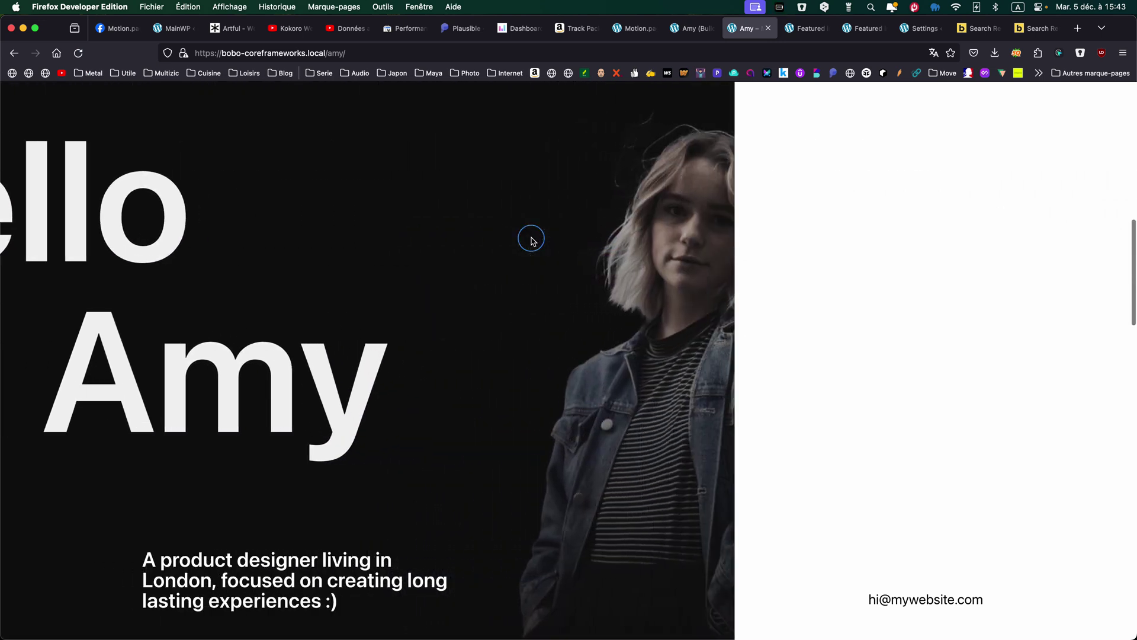
scroll(531, 241, "down", 5)
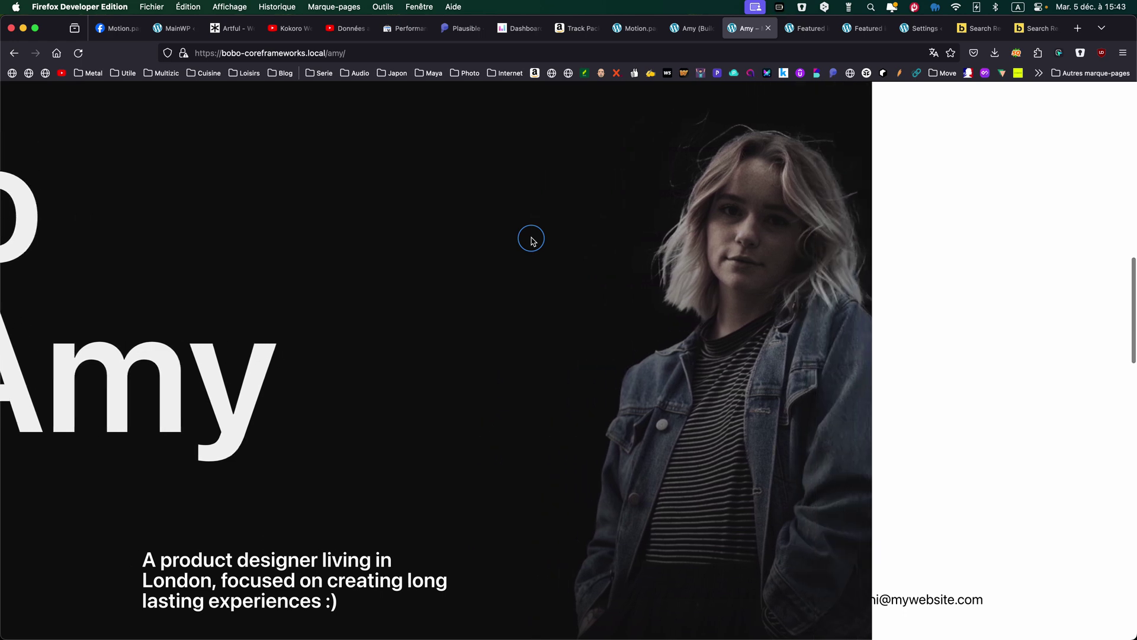
scroll(531, 240, "up", 15)
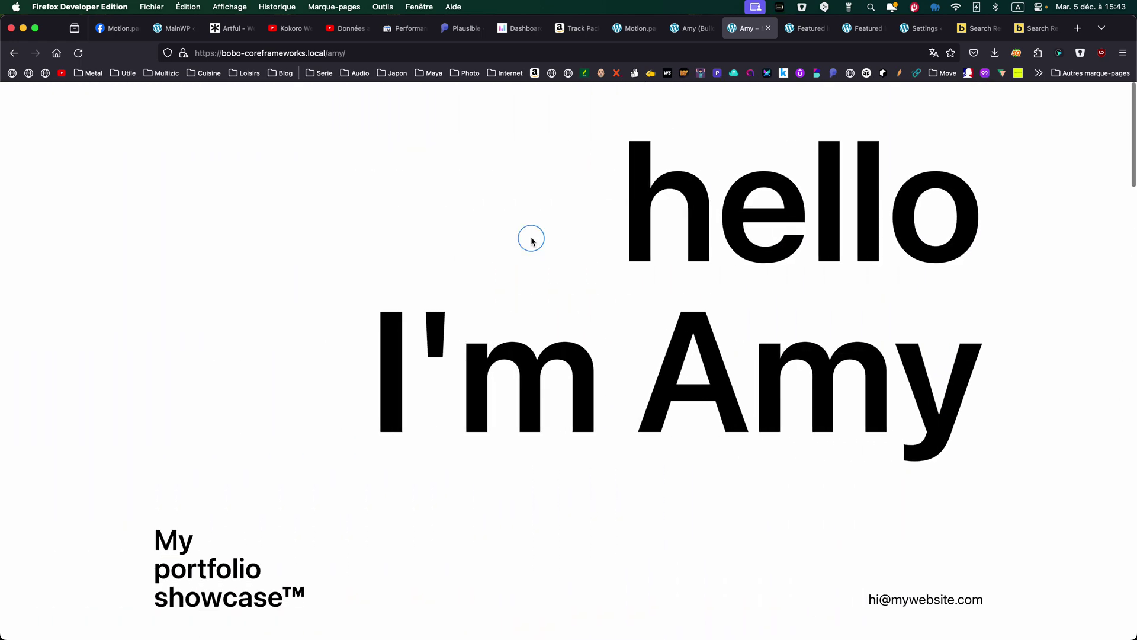
Step: Look over the Amy hero in the Bricks editor, then return to the ami-hero-1 timeline
left_click(694, 30)
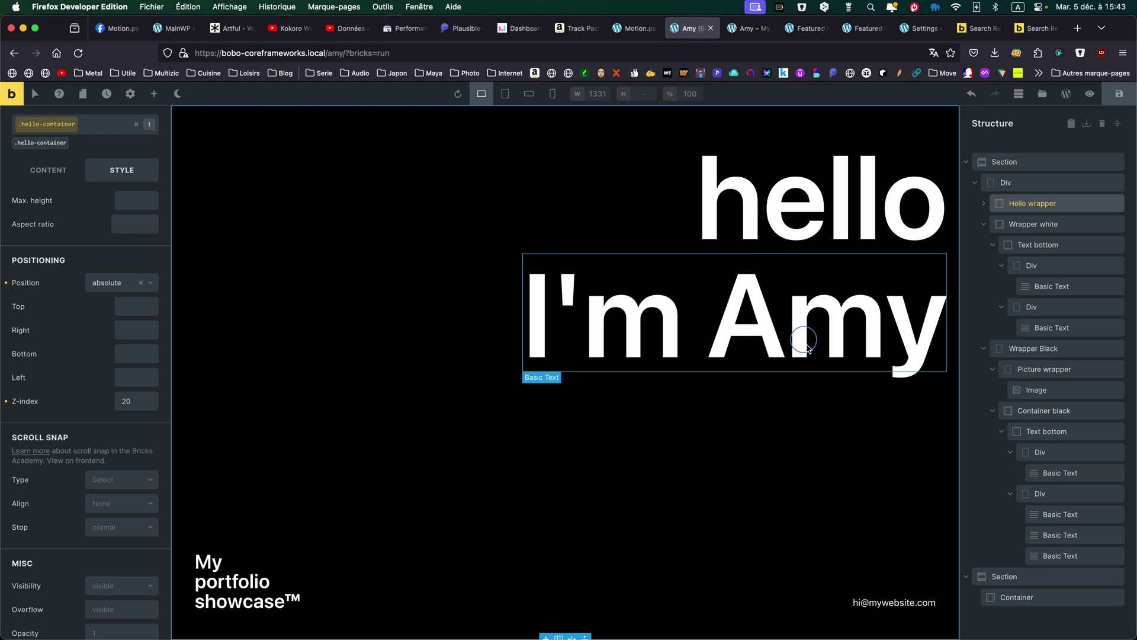
left_click(628, 28)
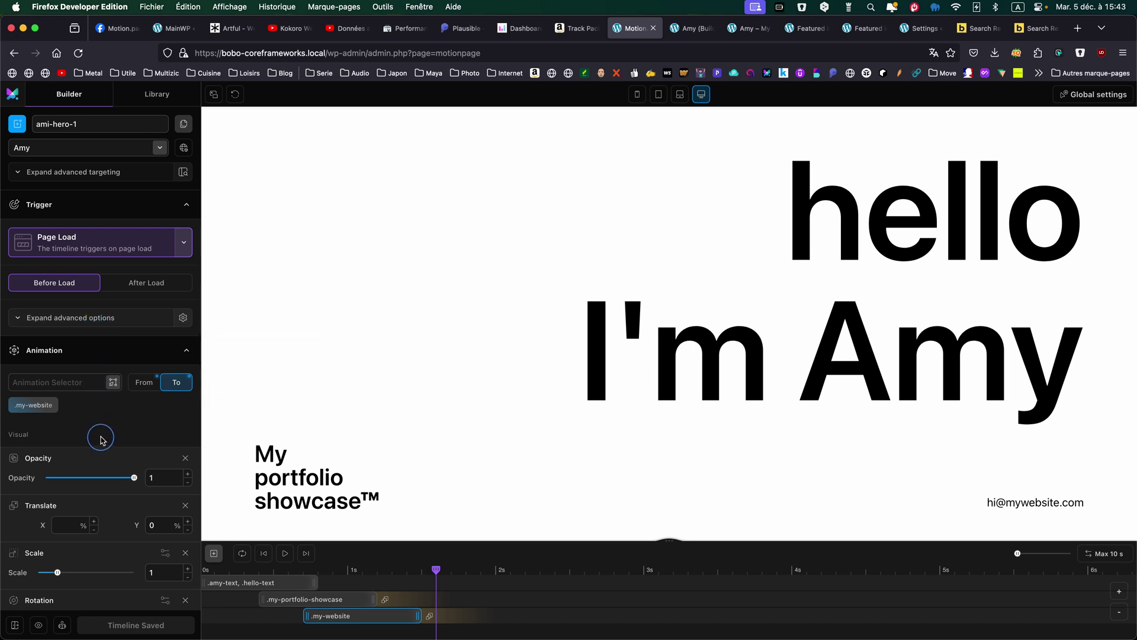
scroll(100, 441, "down", 1)
scroll(100, 441, "down", 5)
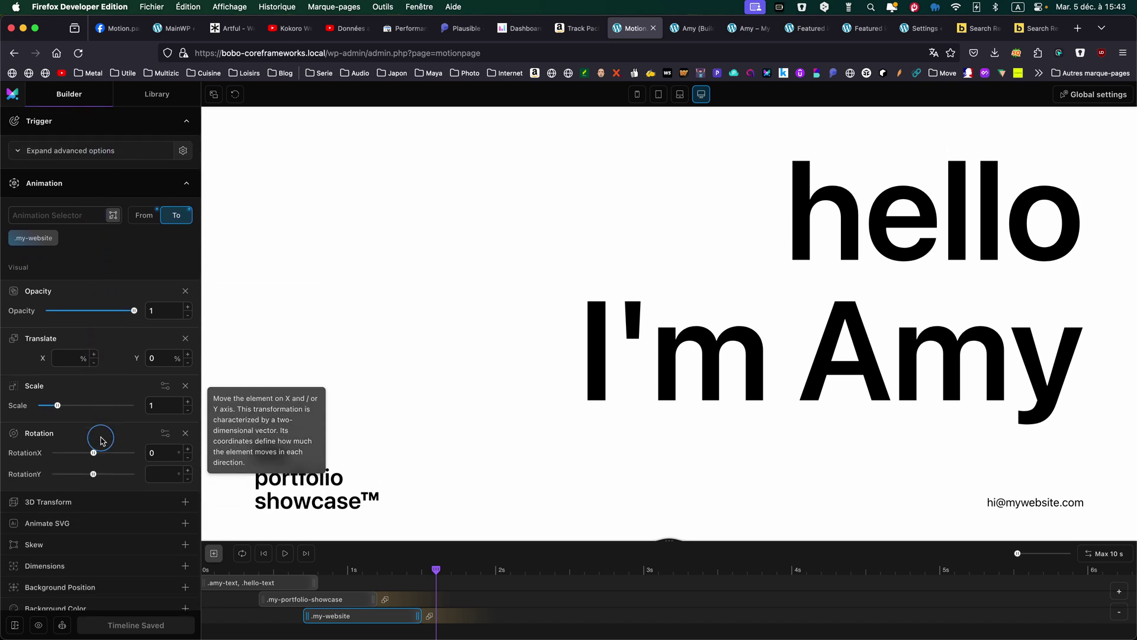
scroll(101, 440, "down", 1)
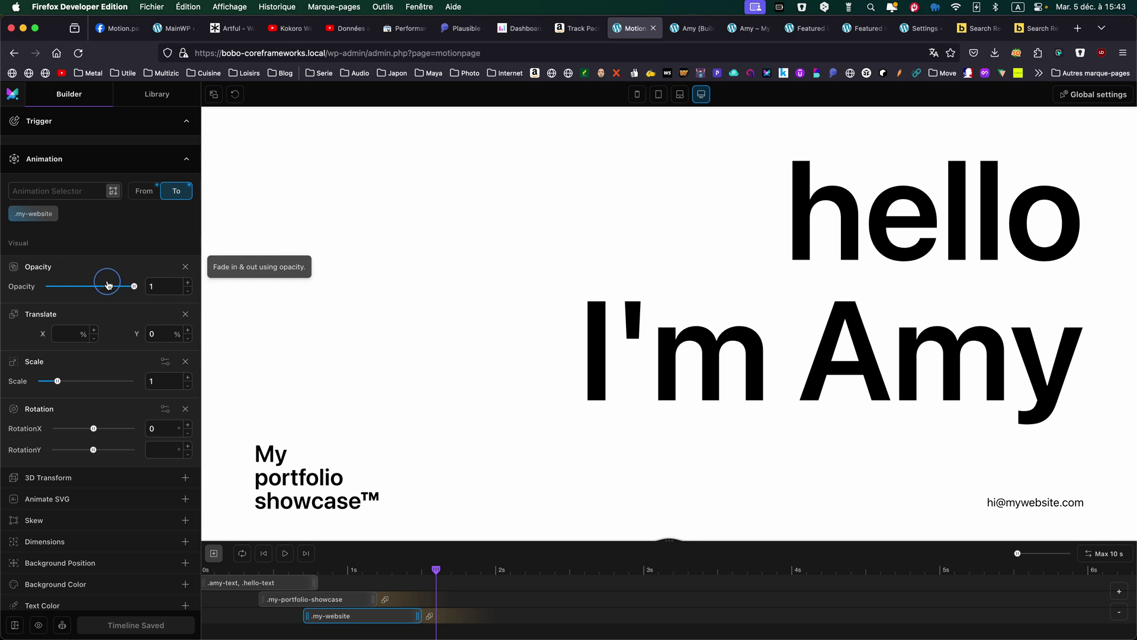
left_click(136, 192)
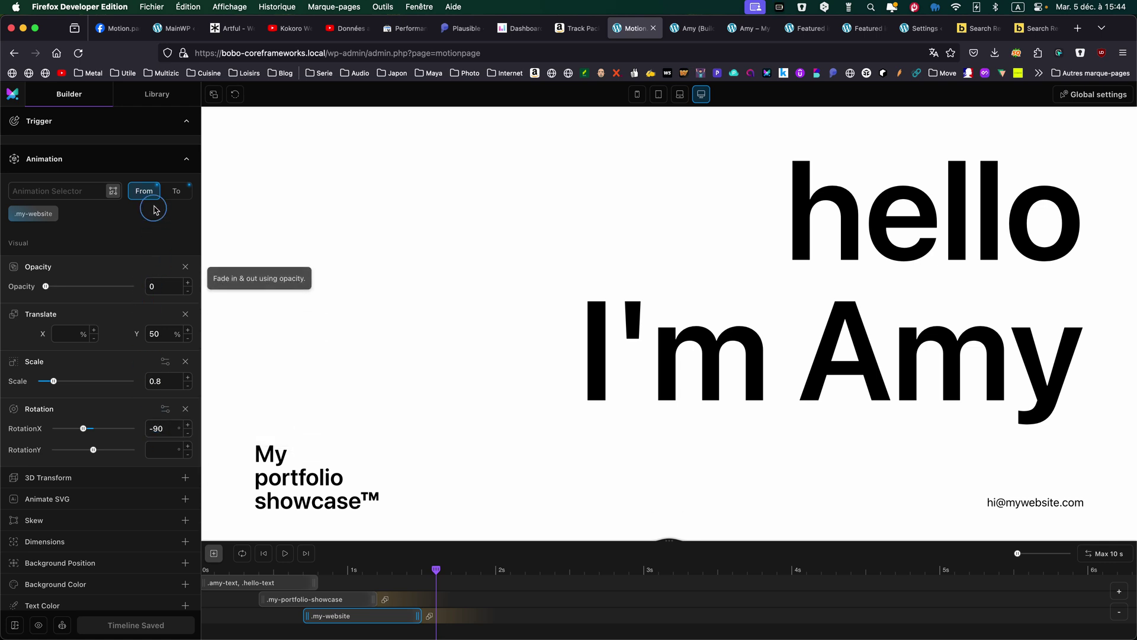
left_click(176, 191)
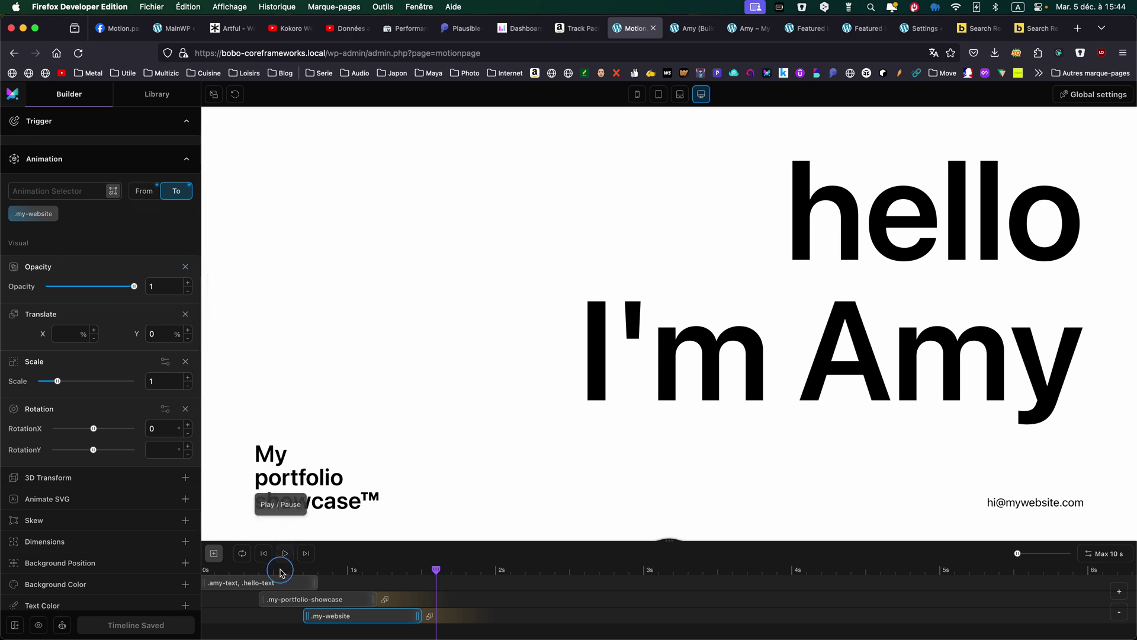
Step: Inspect the text tween's From values (opacity 0, Y 50%, scale 0.5, RotationX -90) and replay it live
left_click(268, 583)
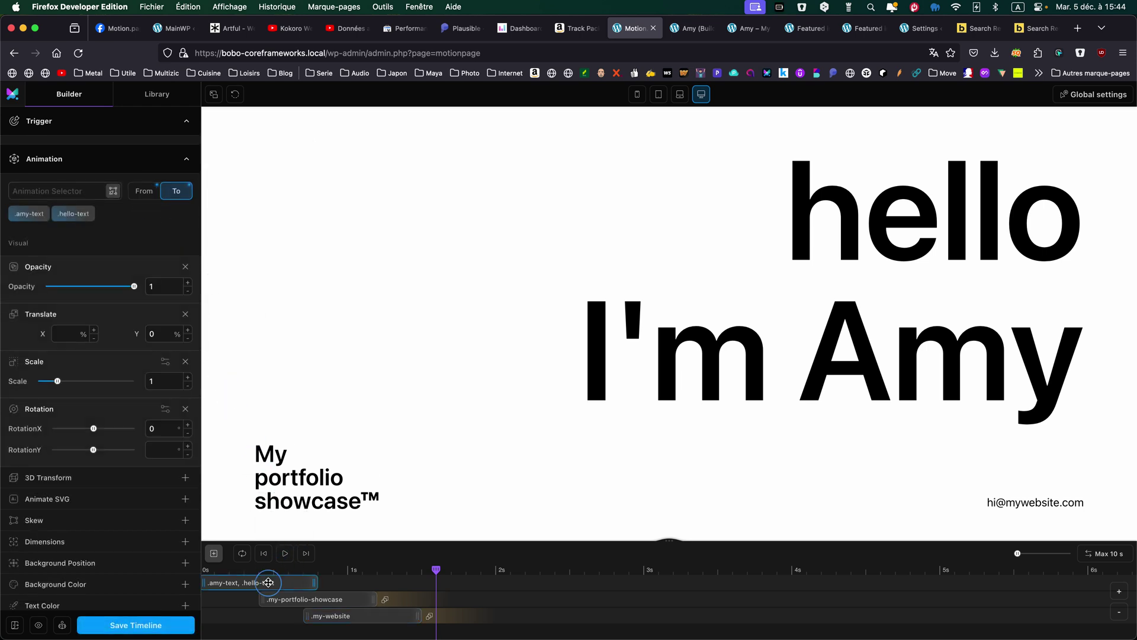
left_click(142, 193)
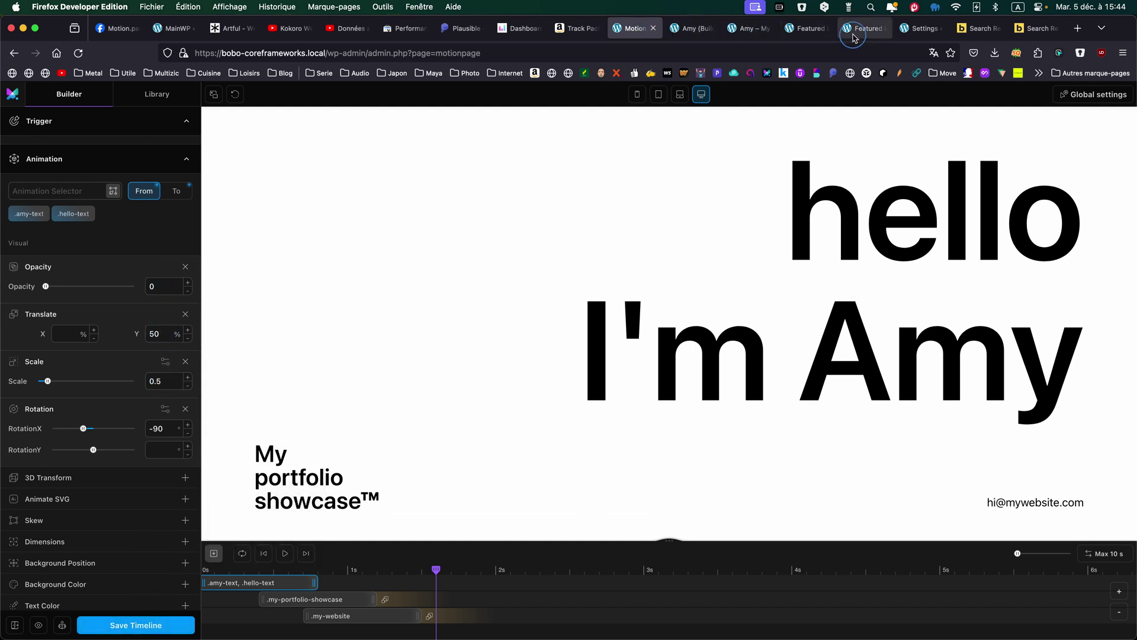
left_click(749, 32)
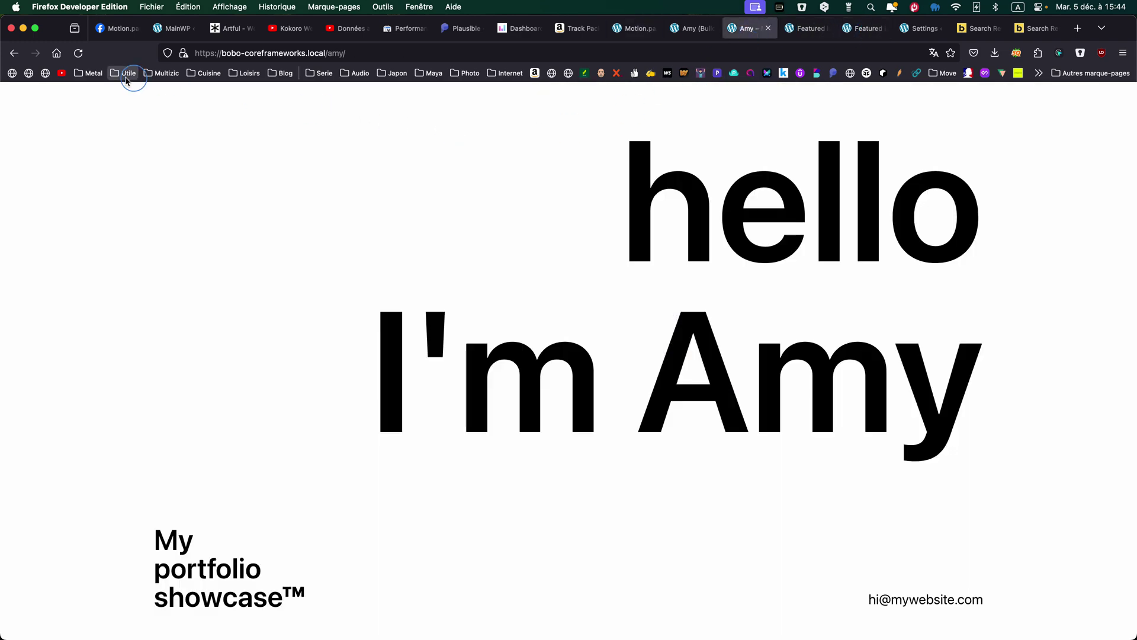
left_click(79, 59)
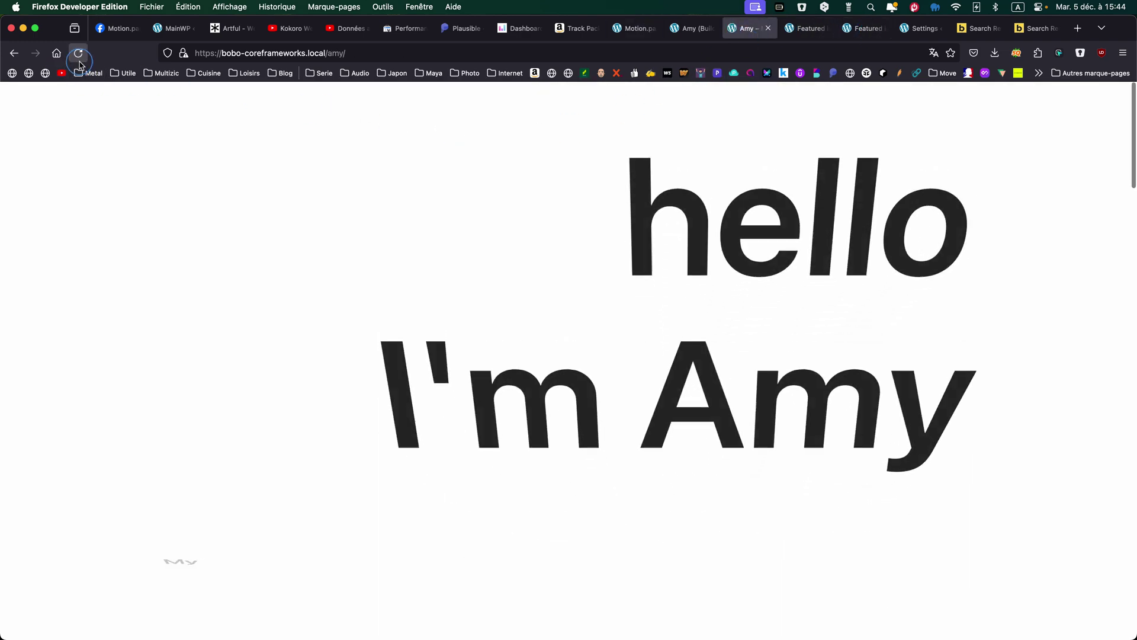
left_click(649, 32)
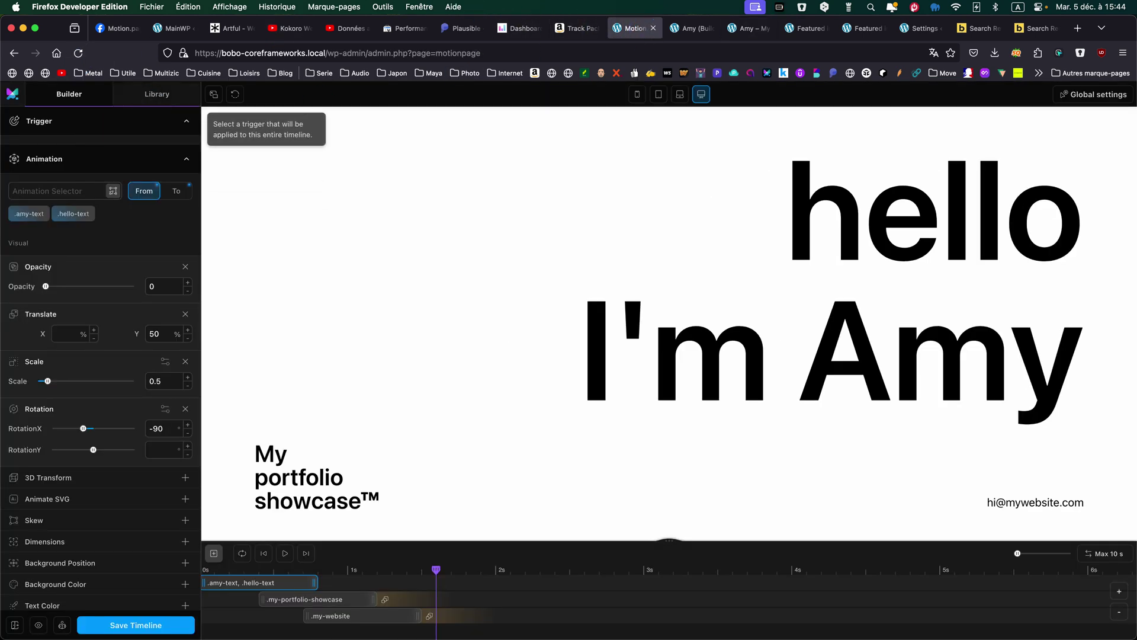
Step: Load the amy-hero-2 timeline from the Library
left_click(153, 100)
left_click(64, 175)
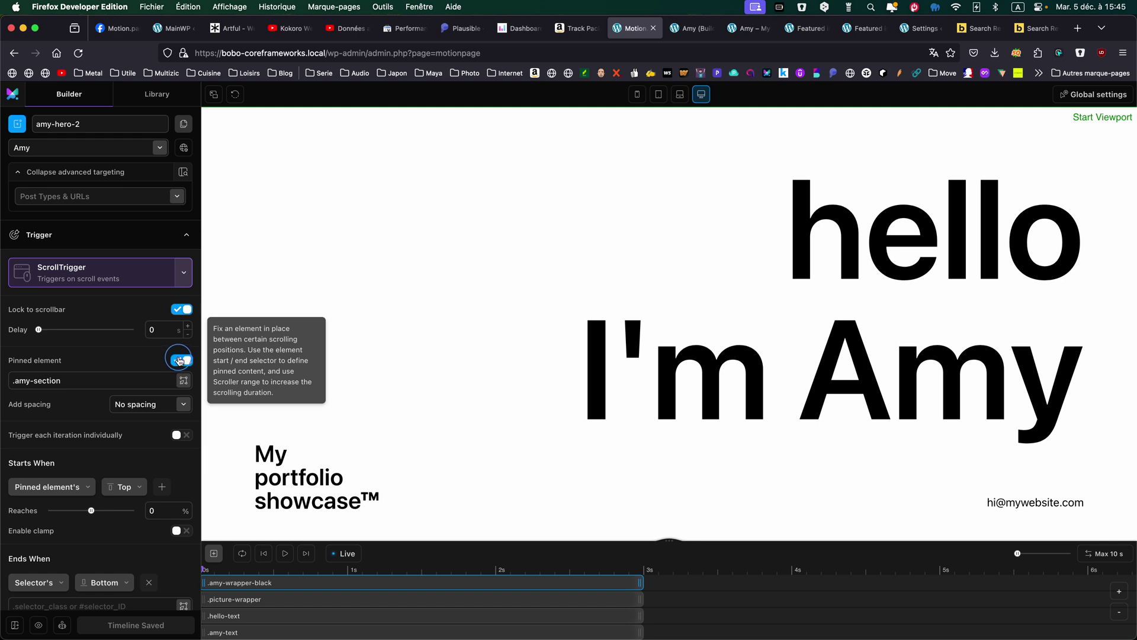
scroll(106, 397, "down", 10)
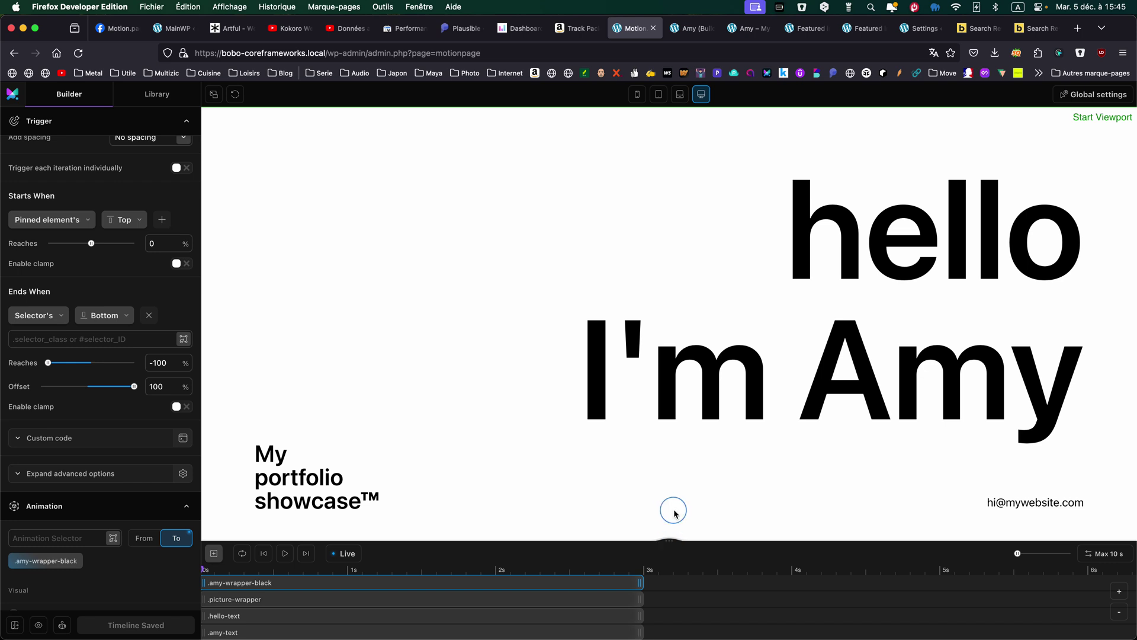
Step: Review the ScrollTrigger pinning .amy-section: start top 0%, end bottom -100%, 100% offset
left_click_drag(669, 540, 665, 523)
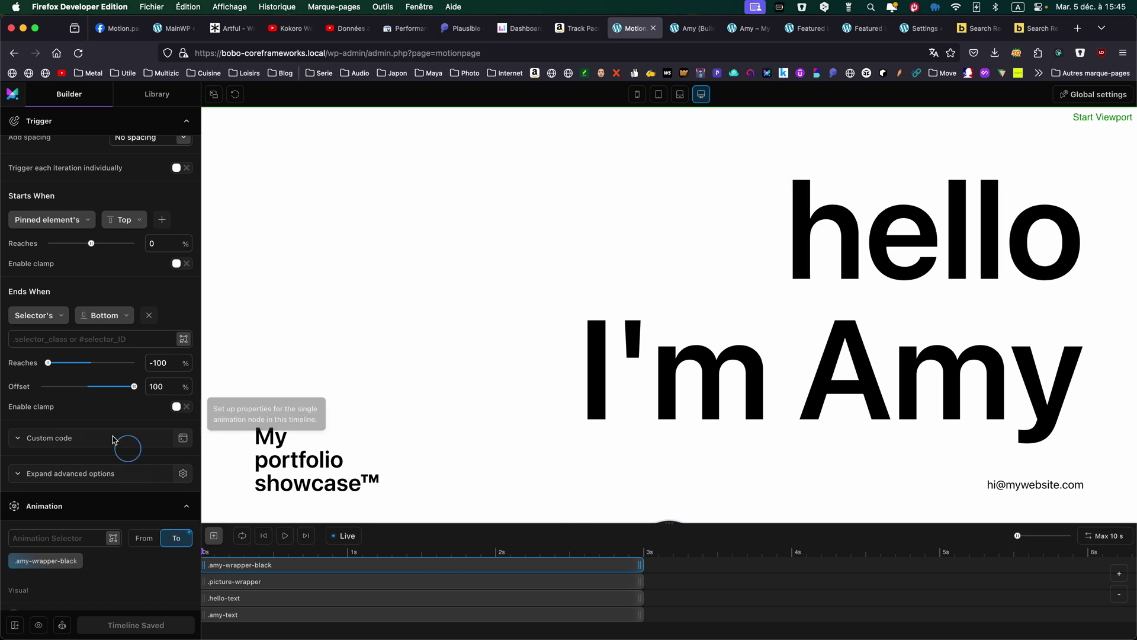
scroll(71, 401, "down", 3)
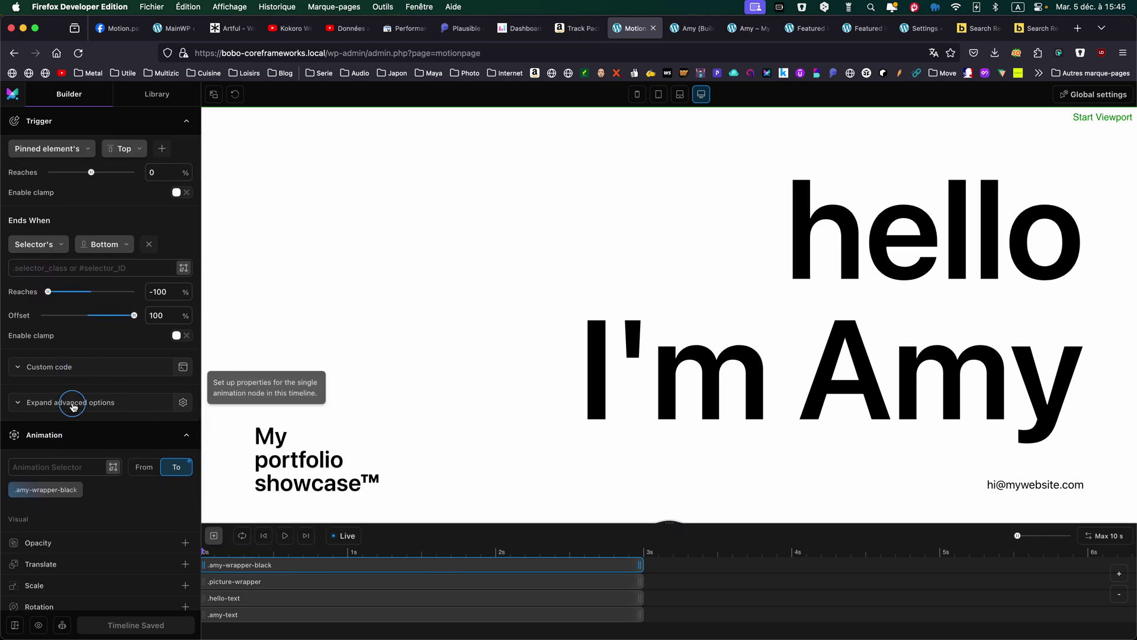
scroll(71, 405, "up", 8)
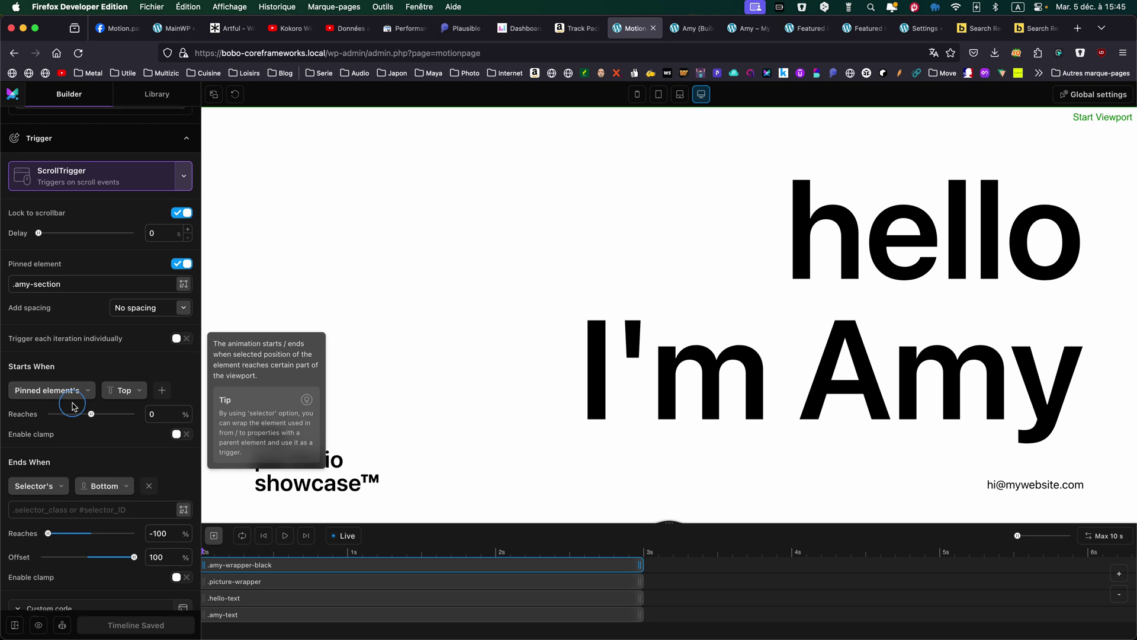
scroll(72, 403, "down", 2)
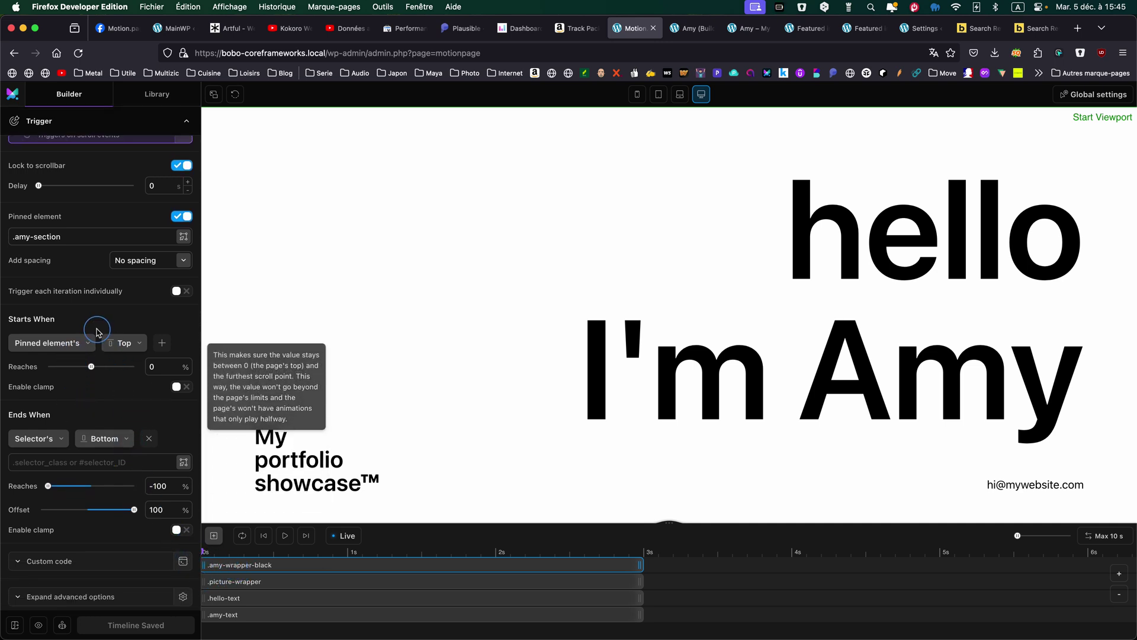
scroll(96, 331, "up", 2)
scroll(96, 332, "down", 12)
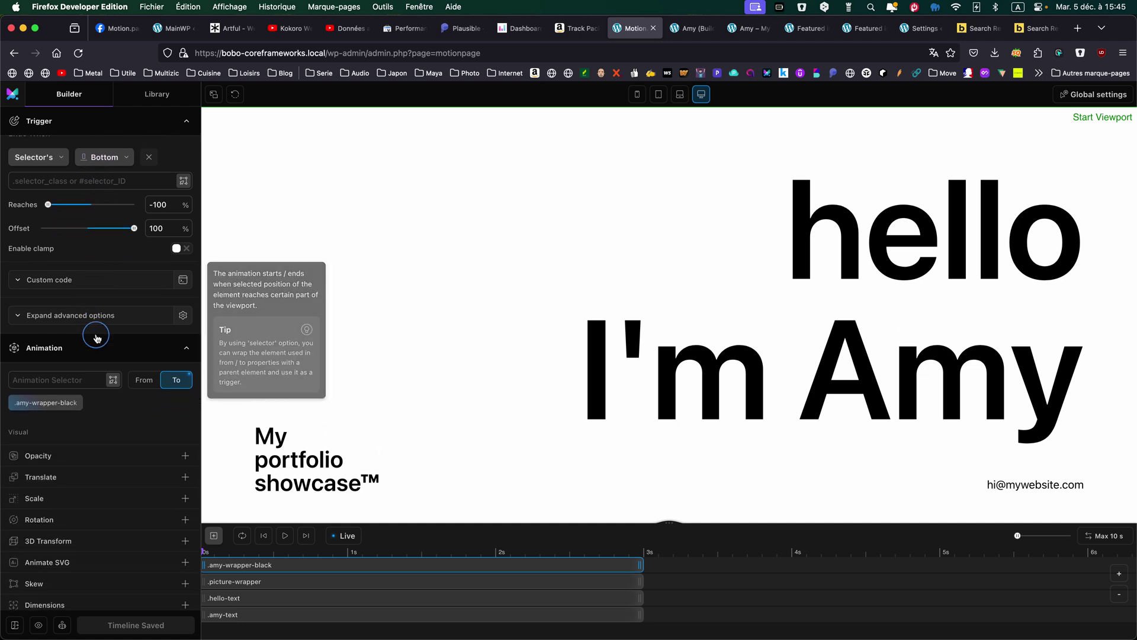
scroll(96, 338, "up", 10)
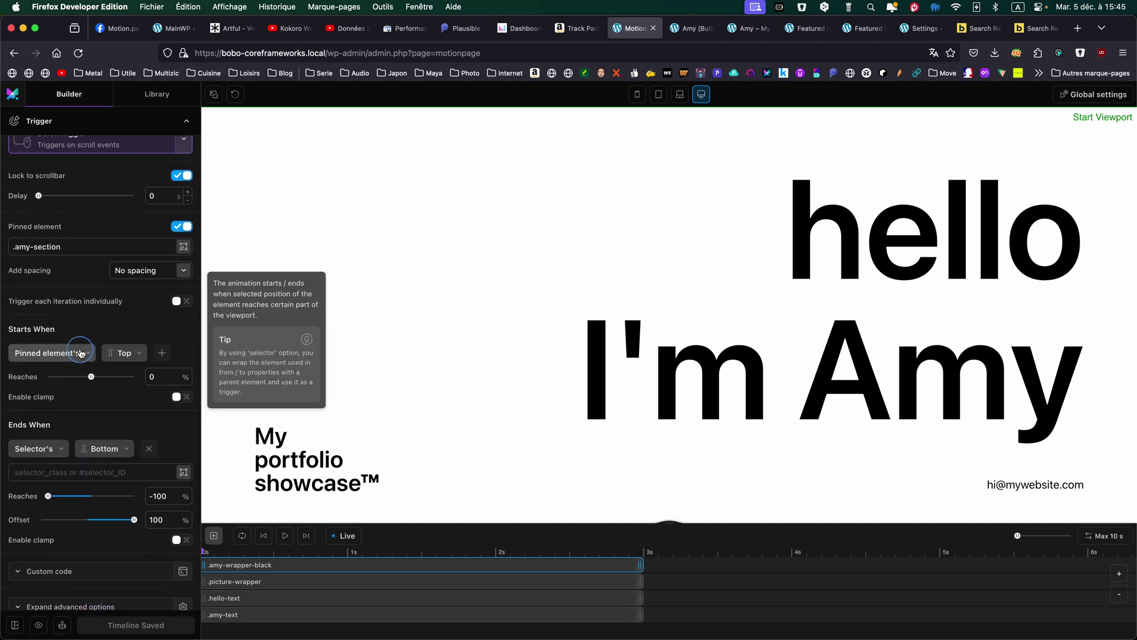
scroll(81, 353, "up", 1)
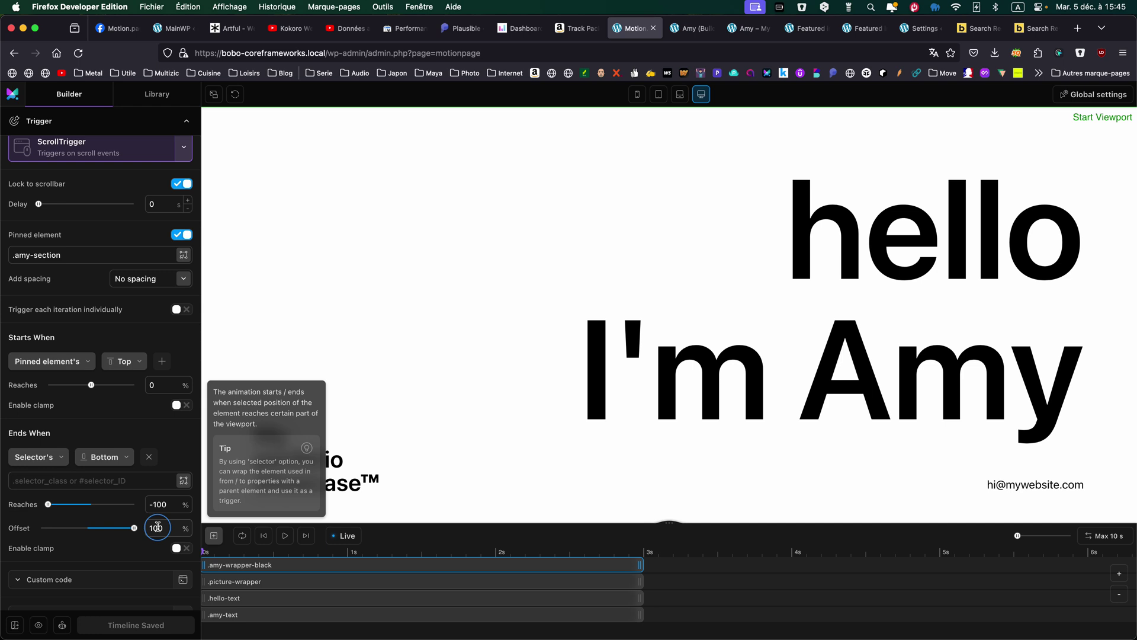
scroll(140, 533, "down", 10)
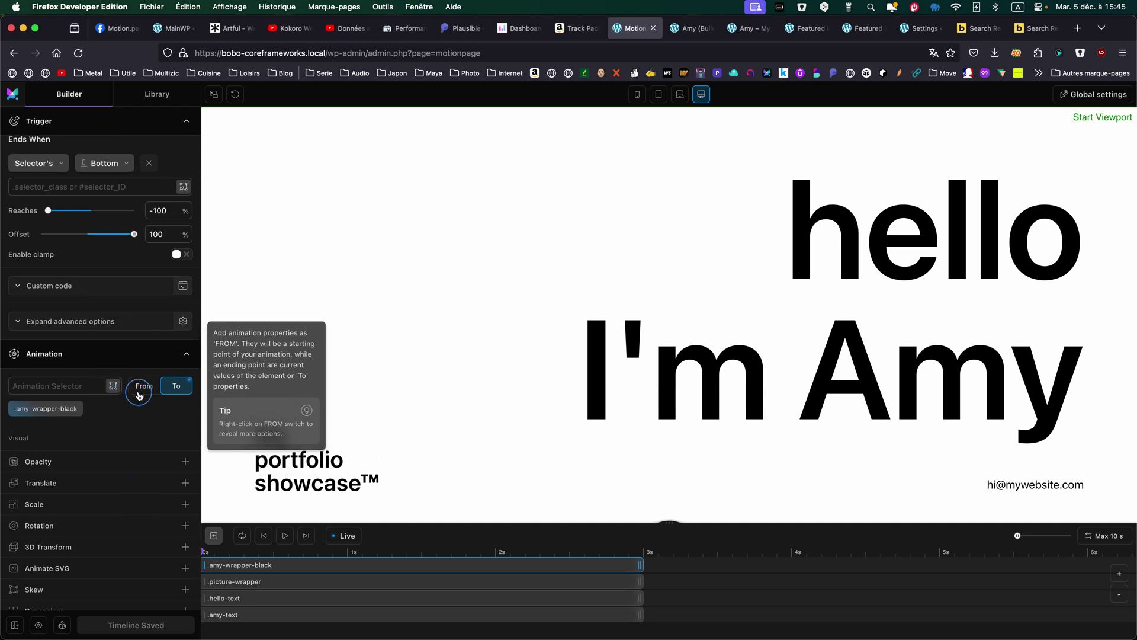
Step: Compare .amy-wrapper-black's From and To clipPath values, ending at inset(0 0% 0 0), and preview the reveal
left_click(140, 390)
scroll(122, 459, "down", 12)
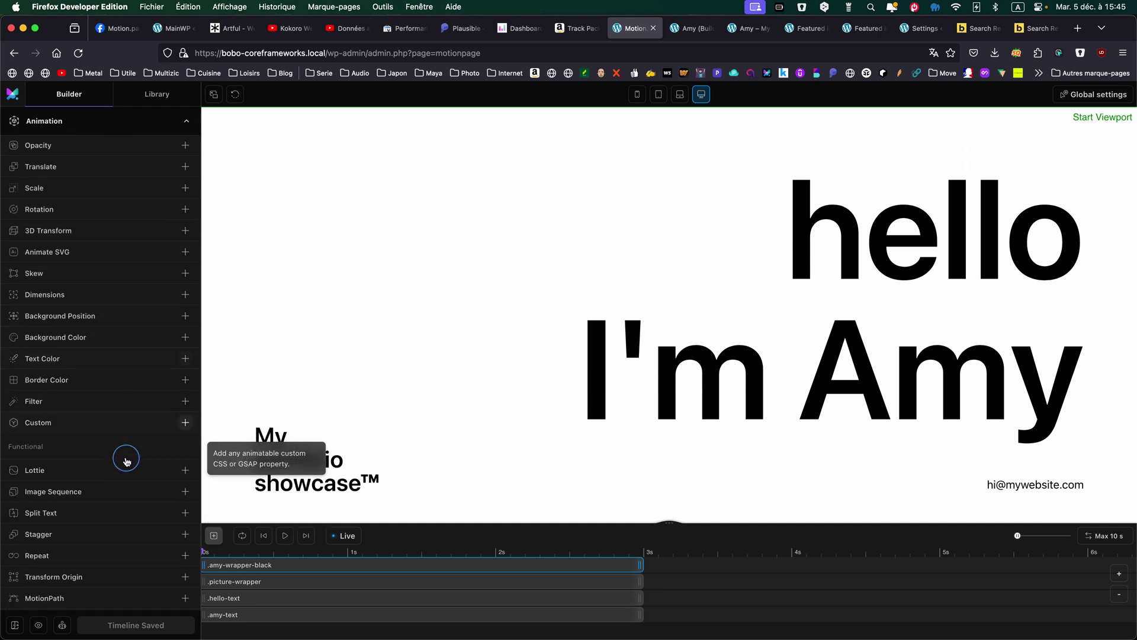
scroll(132, 290, "up", 9)
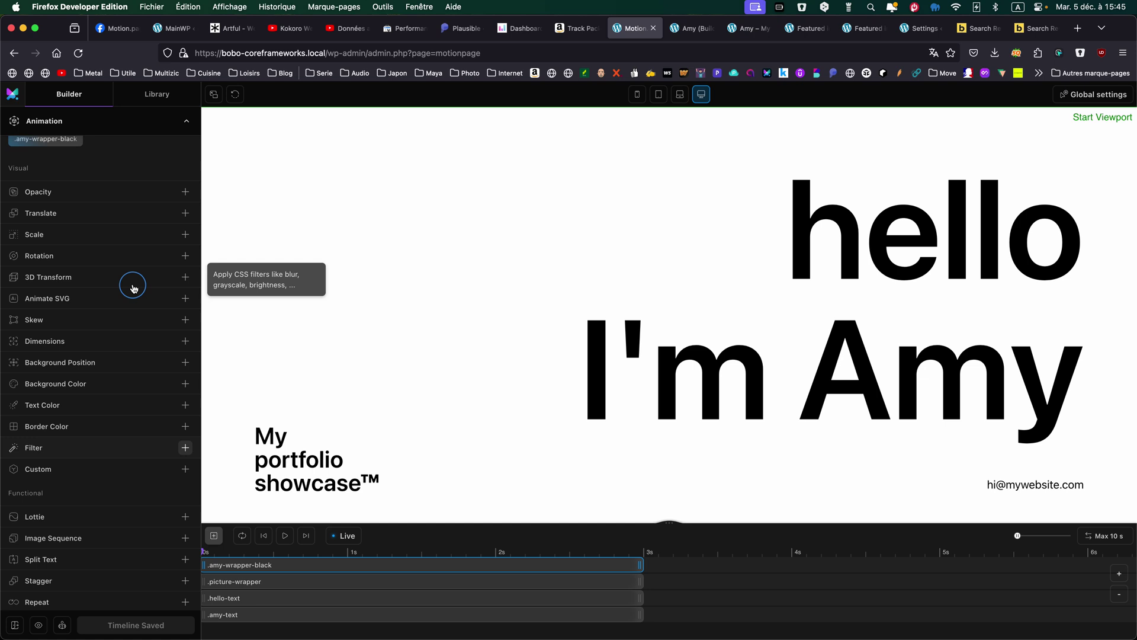
left_click(173, 250)
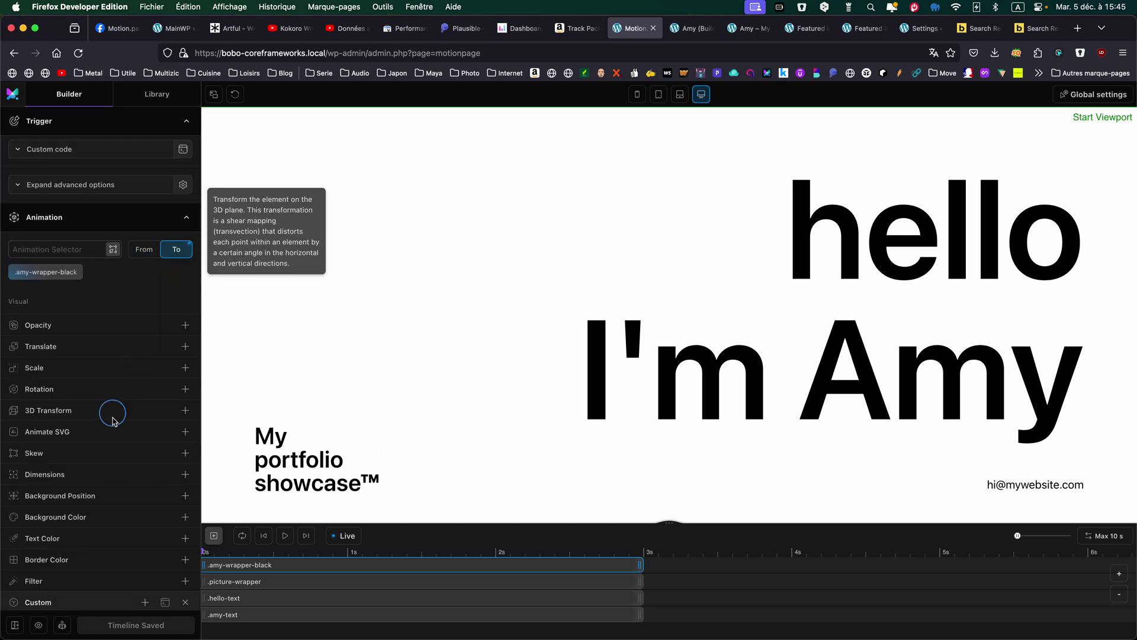
scroll(113, 427, "down", 4)
scroll(112, 436, "down", 3)
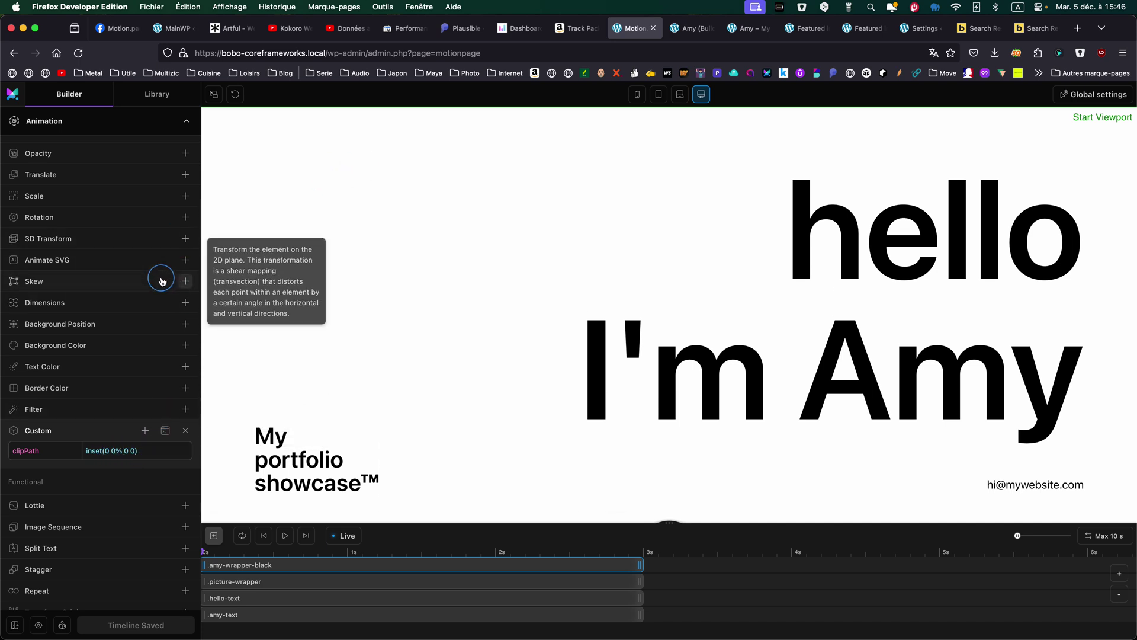
scroll(161, 280, "down", 3)
scroll(161, 281, "up", 3)
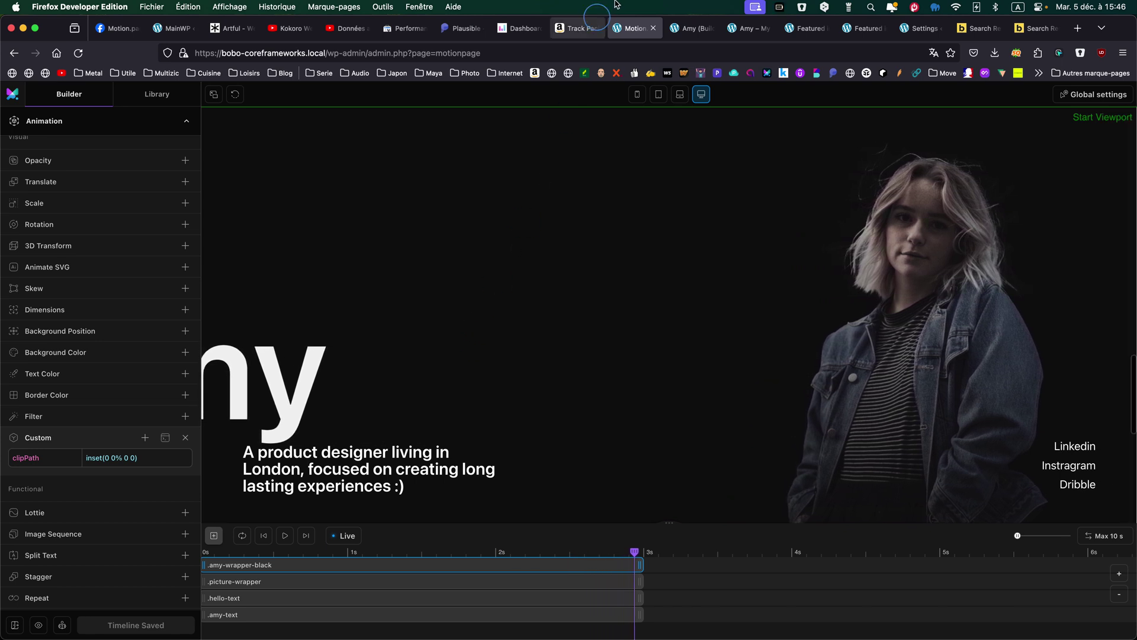
Step: Give the .picture-wrapper tween a custom right end value of 10% instead of 50%
left_click(247, 583)
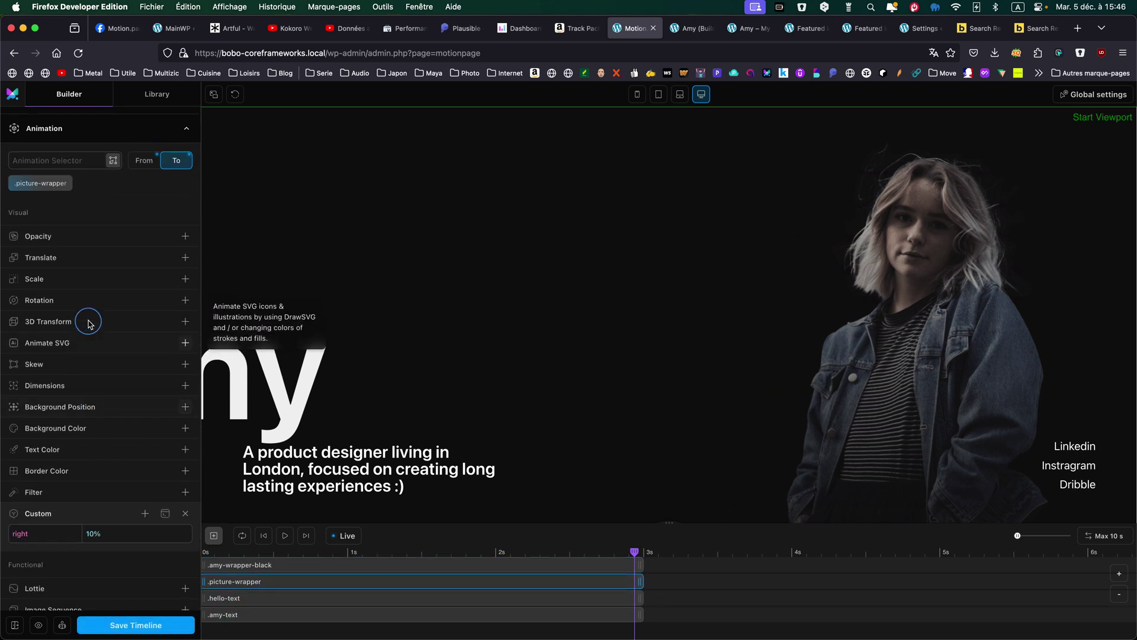
scroll(89, 324, "up", 5)
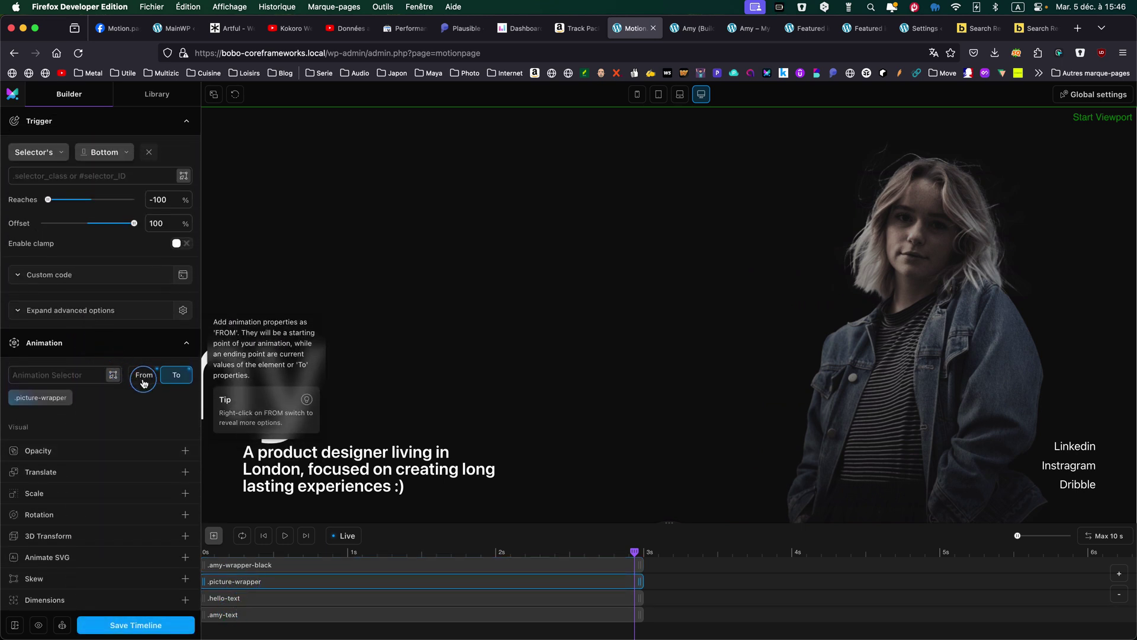
left_click(148, 374)
scroll(130, 406, "down", 6)
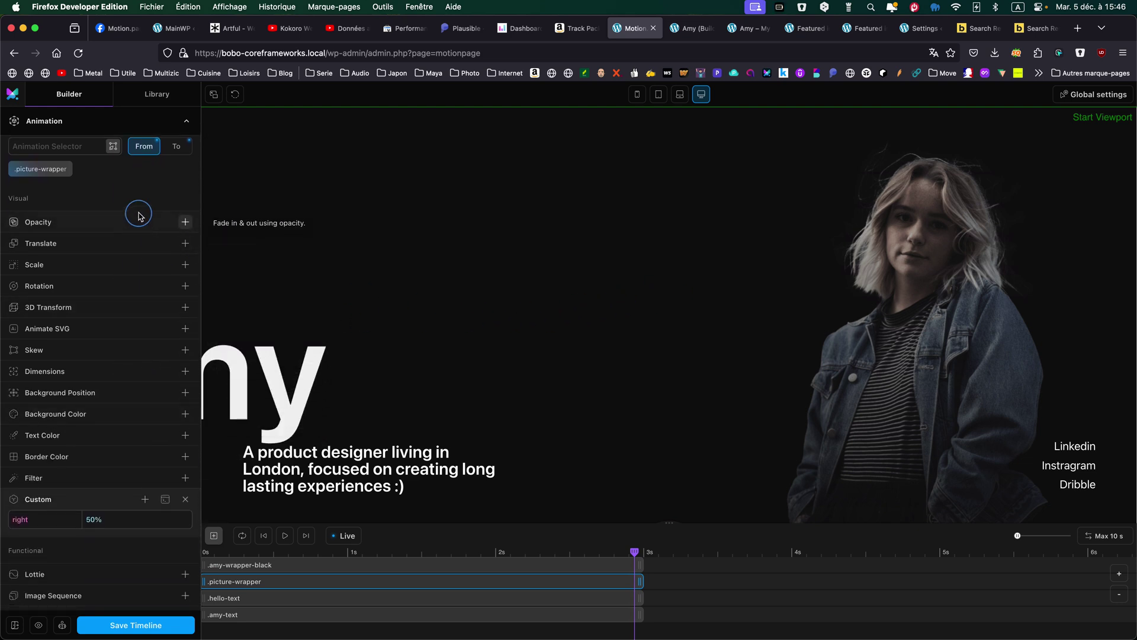
scroll(102, 338, "up", 3)
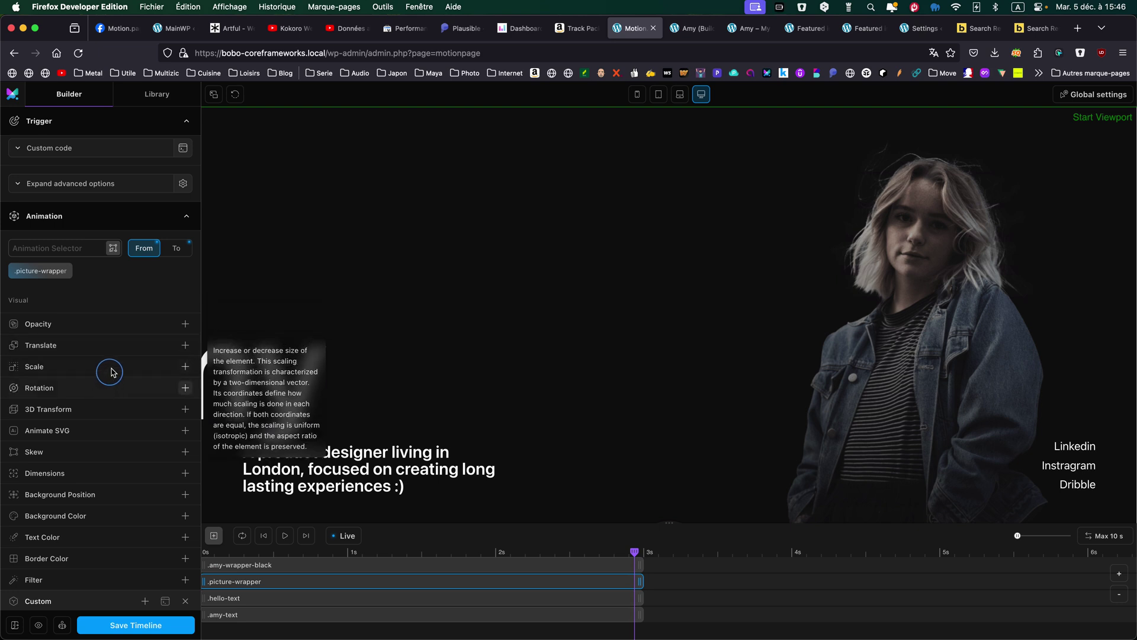
scroll(115, 355, "down", 6)
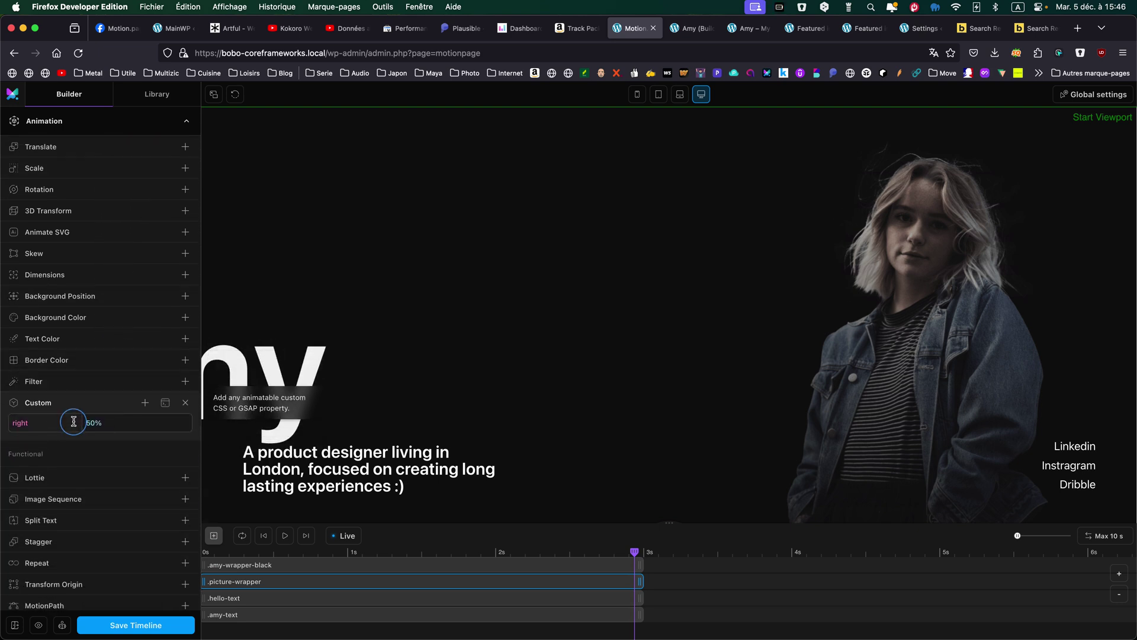
scroll(89, 394, "up", 4)
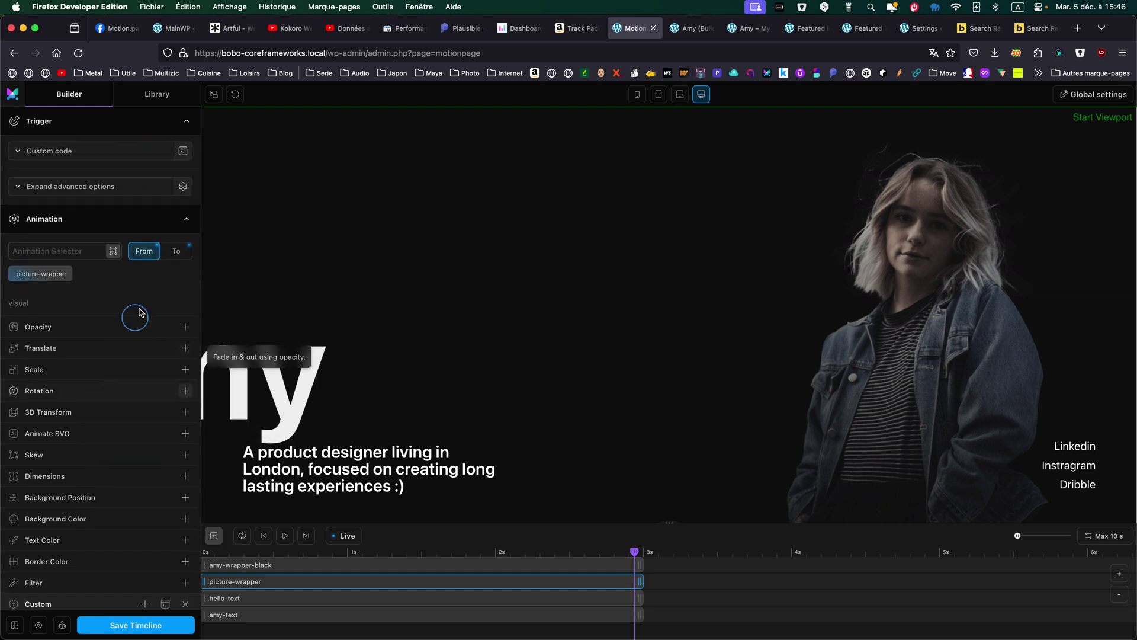
scroll(117, 436, "down", 5)
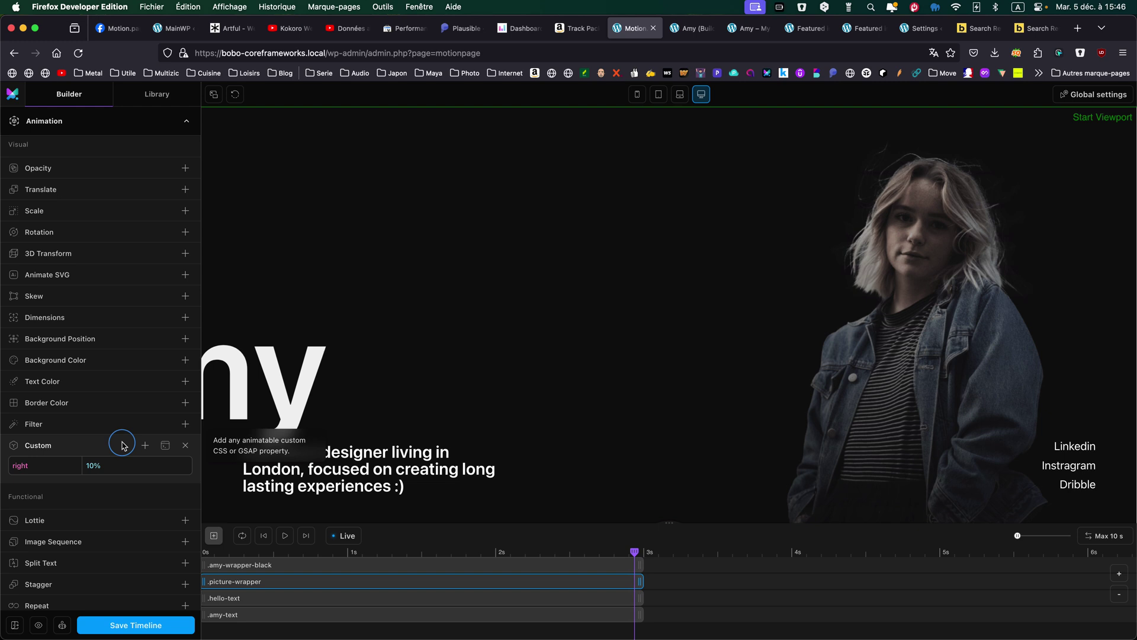
scroll(121, 441, "up", 4)
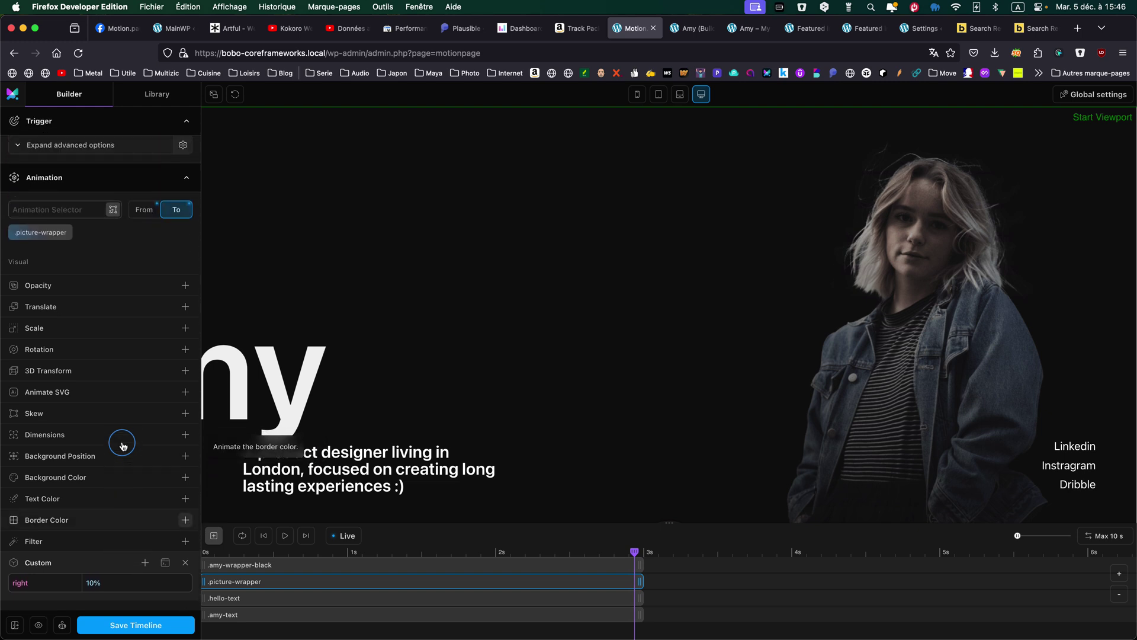
Step: Check the .hello-text tween's To values, translating X to -200%
left_click(255, 595)
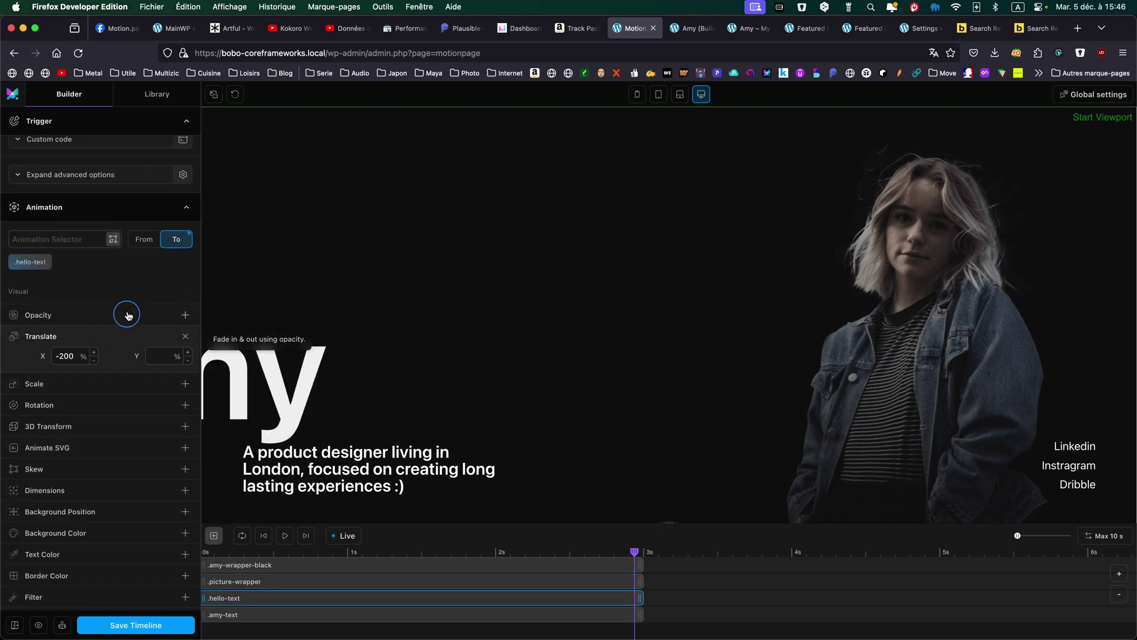
scroll(121, 332, "down", 5)
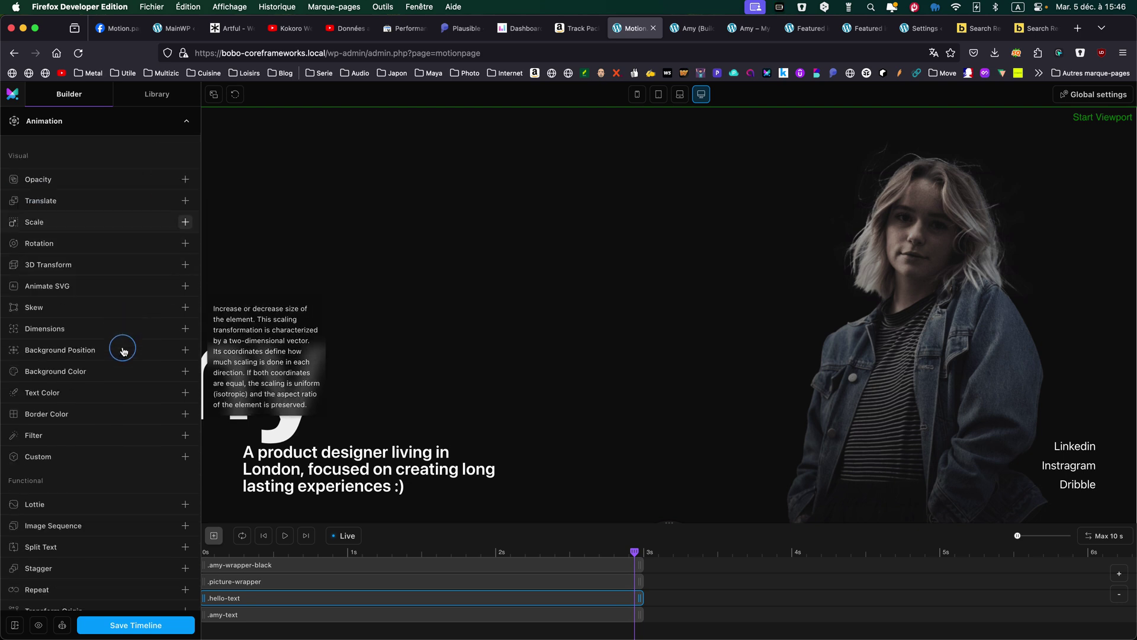
scroll(121, 343, "up", 5)
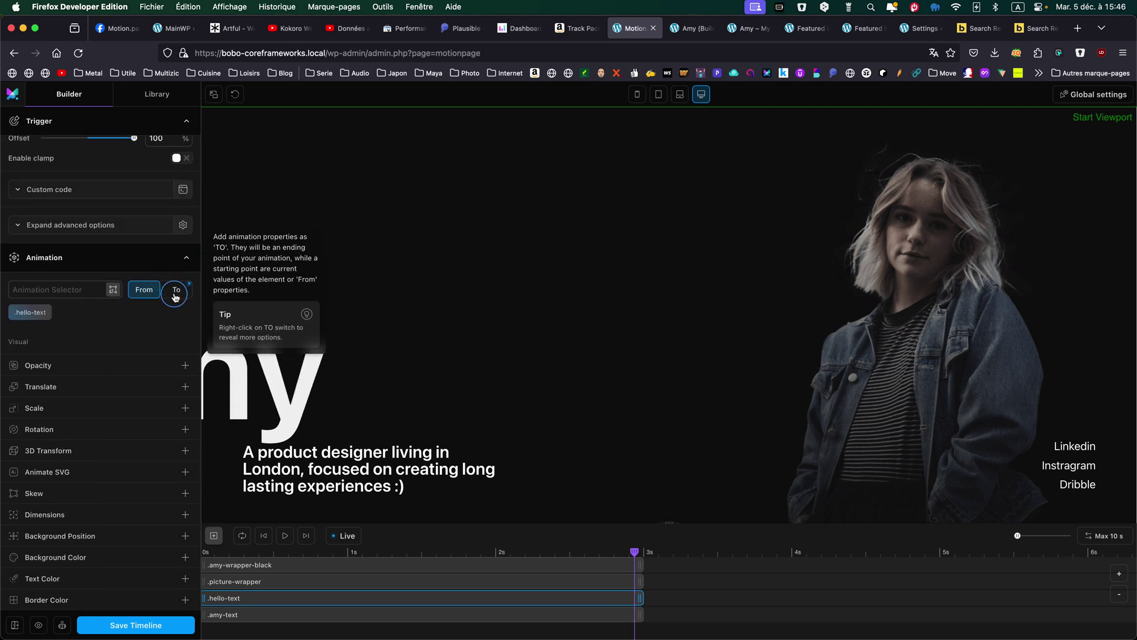
left_click(175, 295)
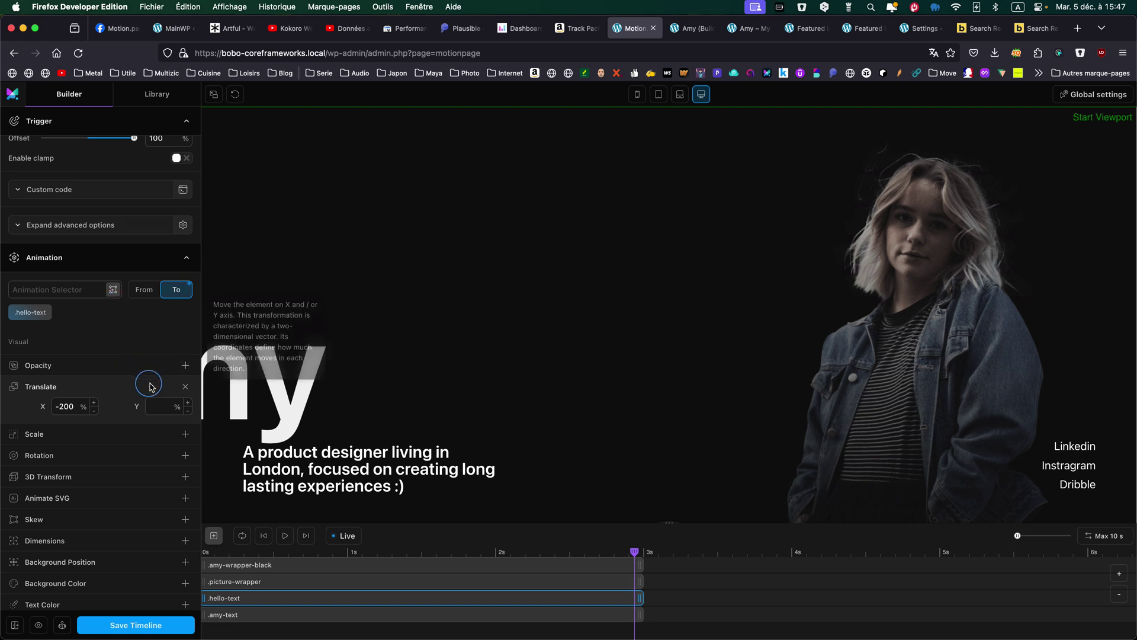
scroll(142, 346, "down", 5)
scroll(143, 346, "down", 2)
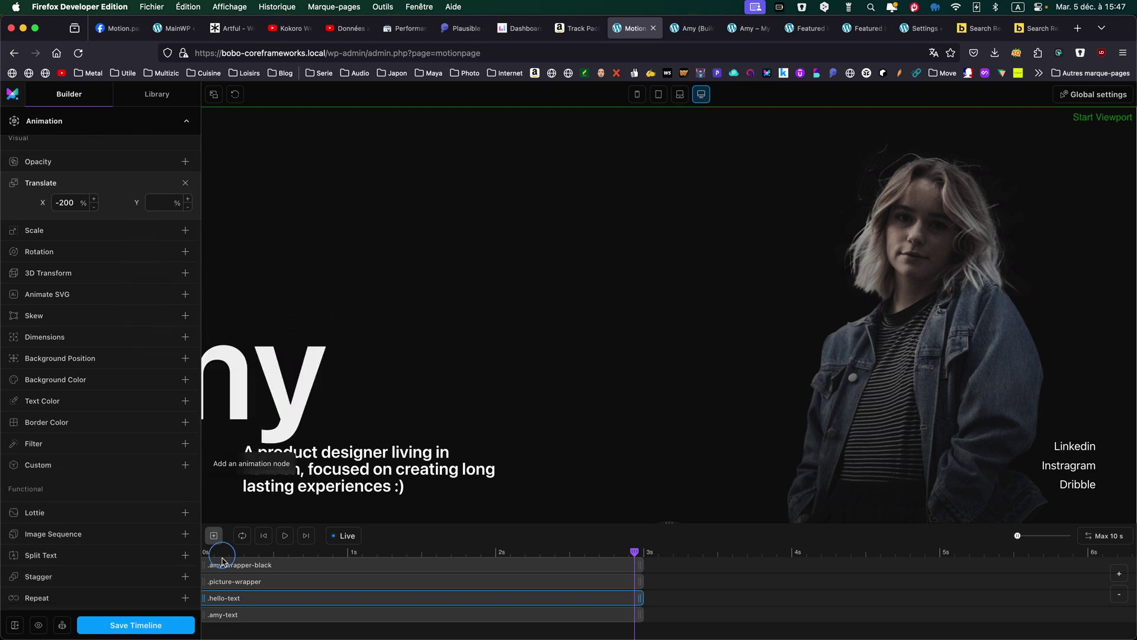
Step: Check .amy-text's Translate X end value of -150%, then go to the live Amy page
left_click(255, 613)
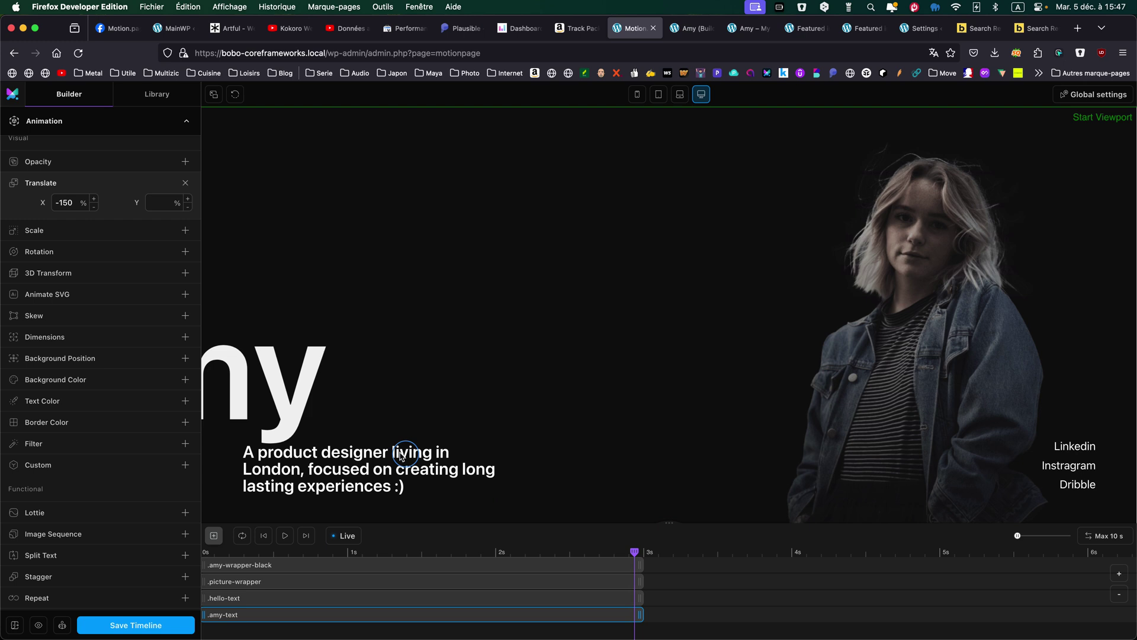
scroll(79, 213, "up", 5)
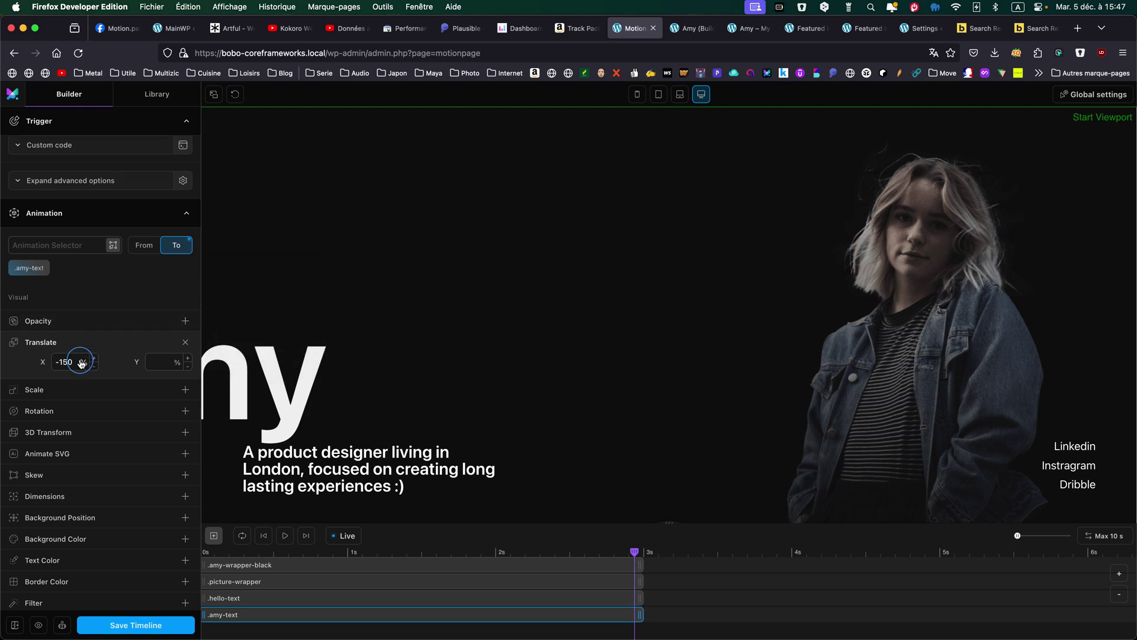
scroll(80, 362, "up", 1)
scroll(81, 363, "down", 1)
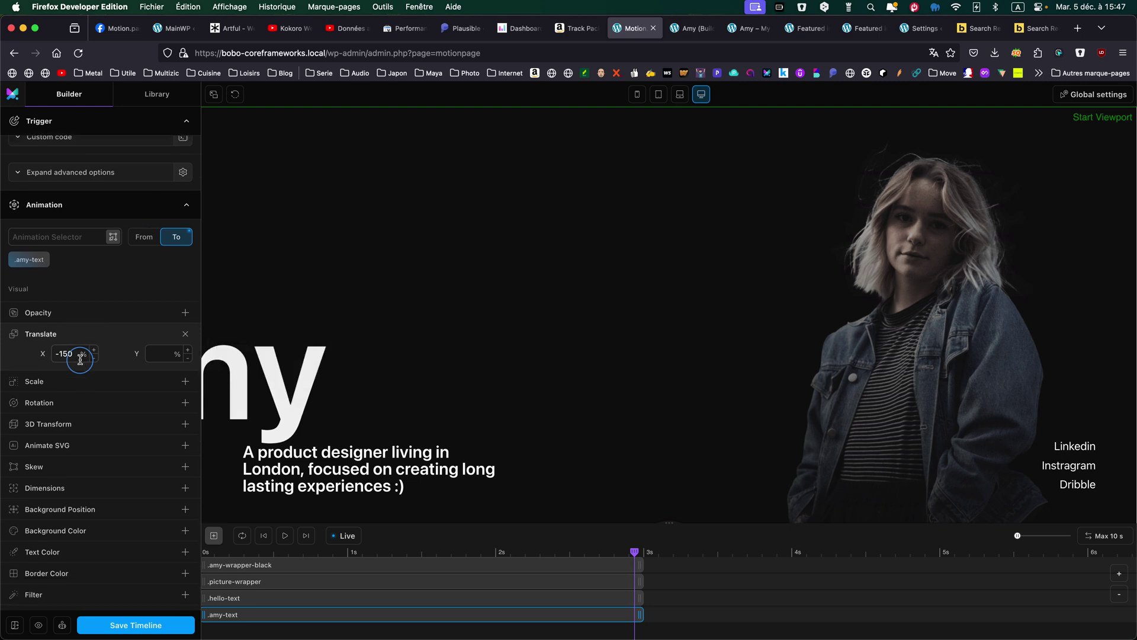
left_click(747, 30)
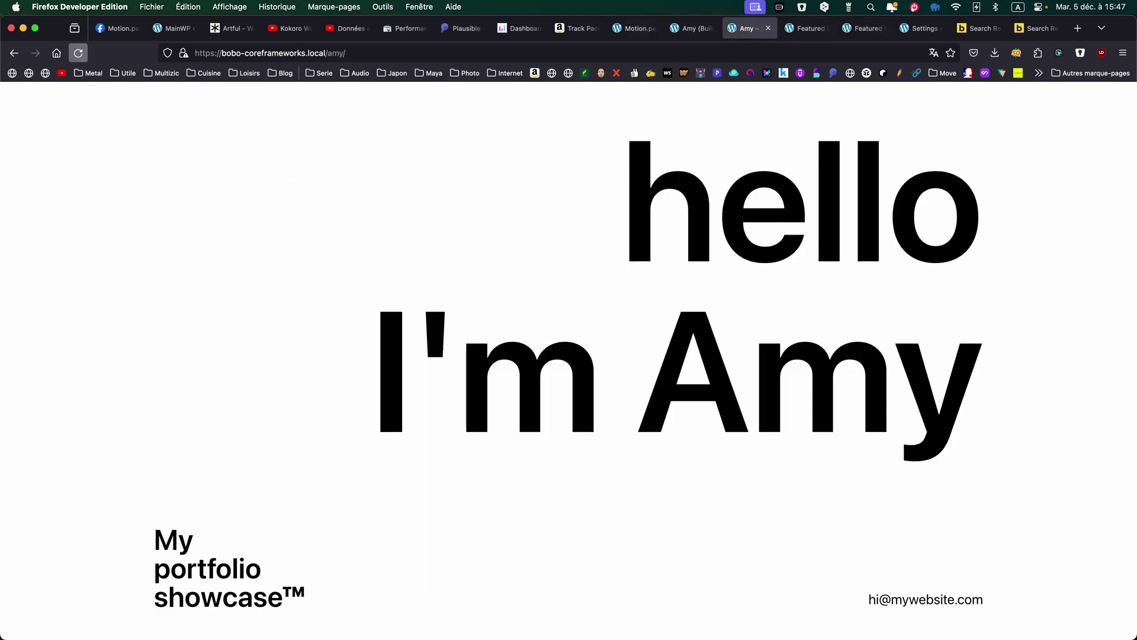
Step: Reload the /amy/ page and scroll through the black panel and portrait animation, then back up
left_click(77, 53)
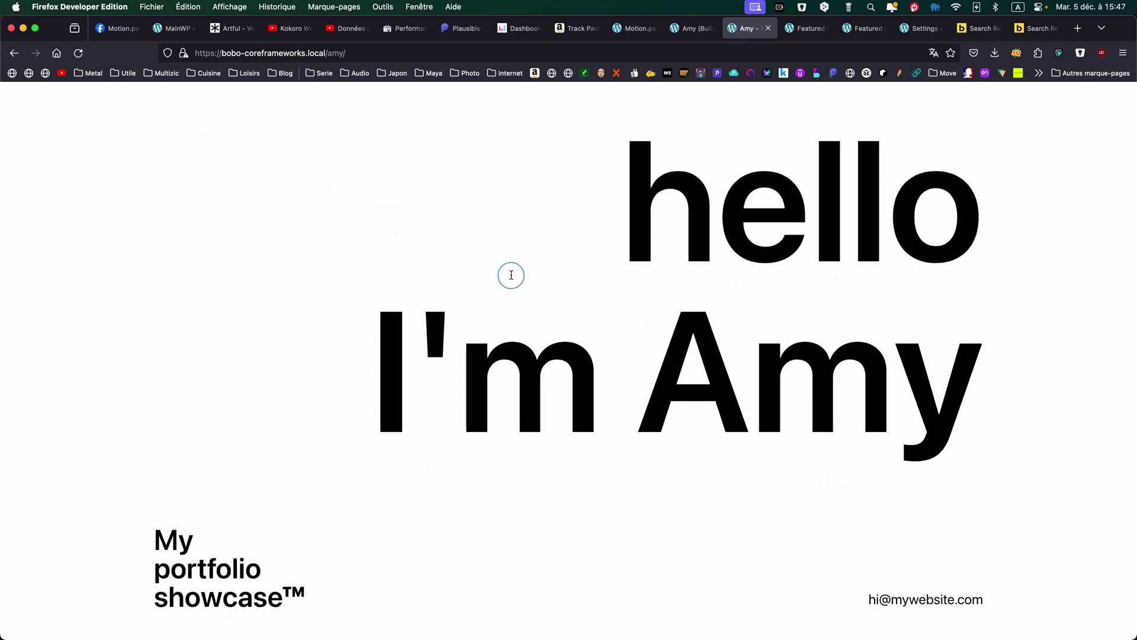
scroll(511, 274, "down", 10)
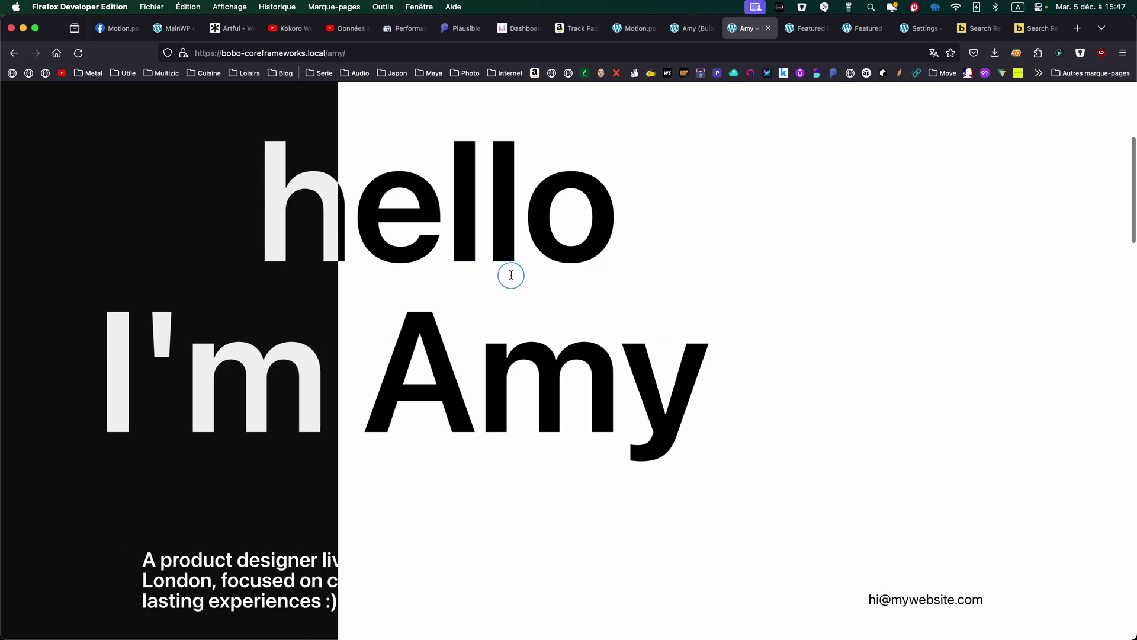
scroll(511, 275, "down", 10)
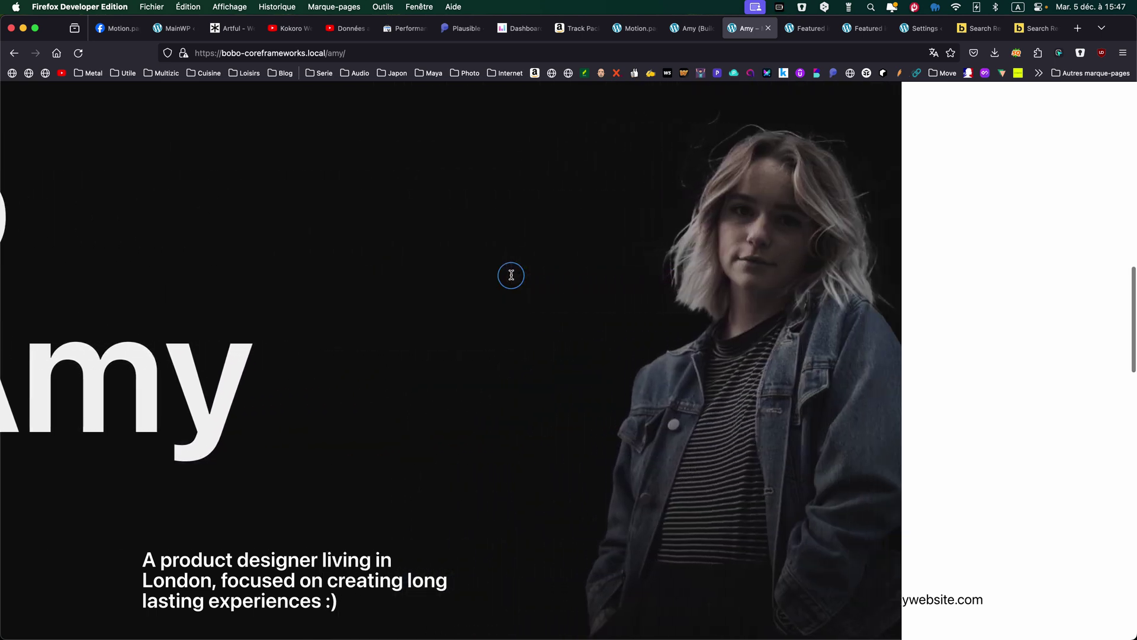
scroll(511, 275, "down", 10)
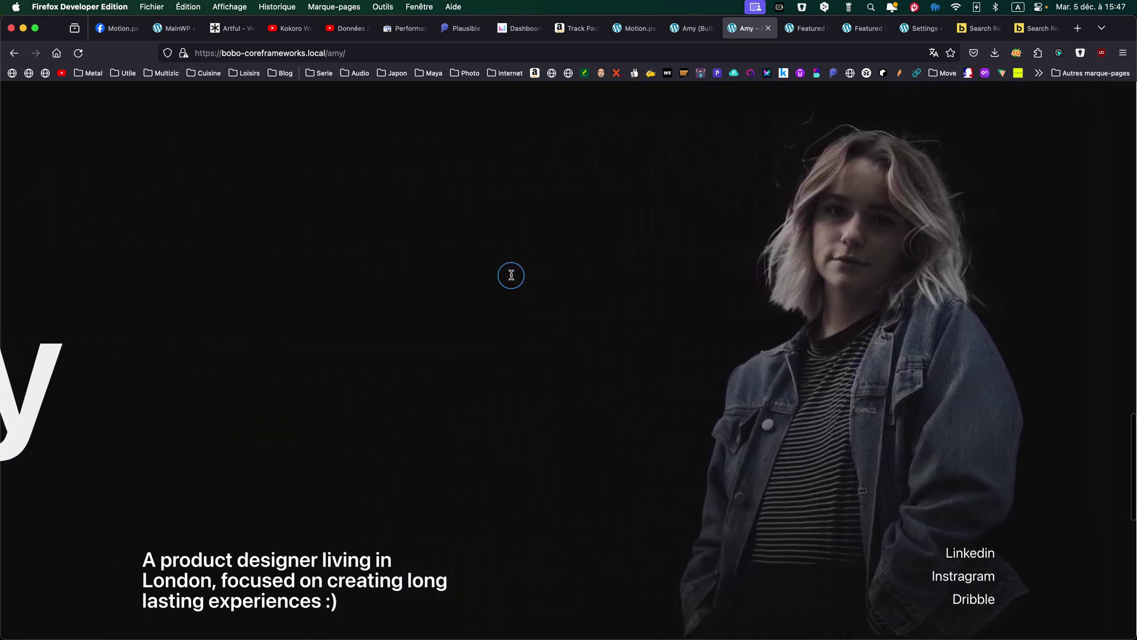
scroll(511, 276, "up", 20)
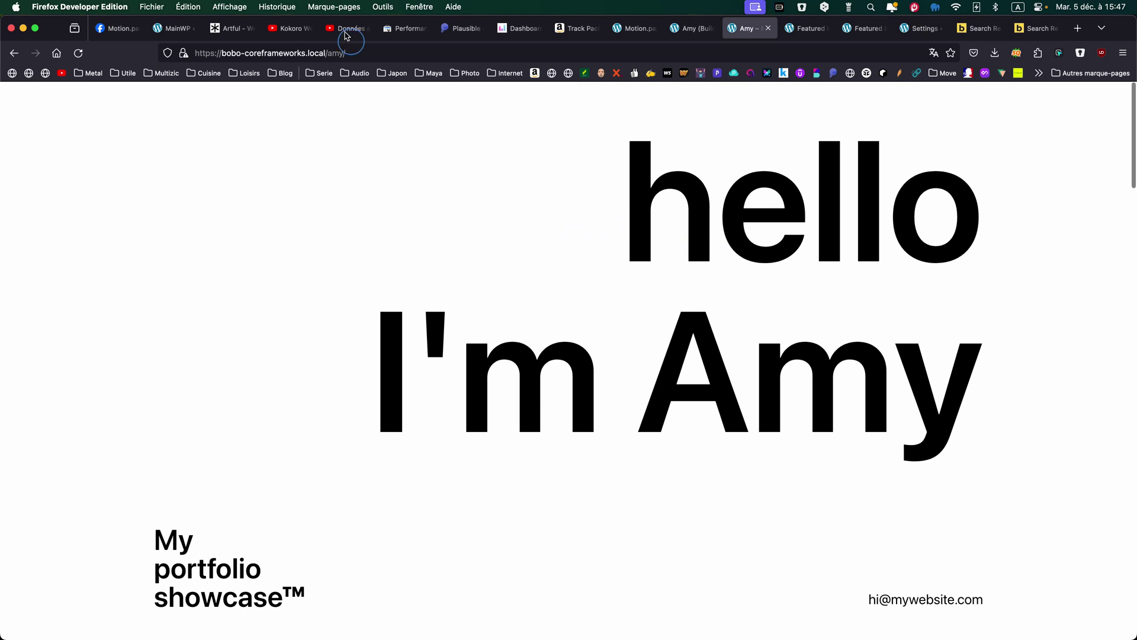
left_click(231, 28)
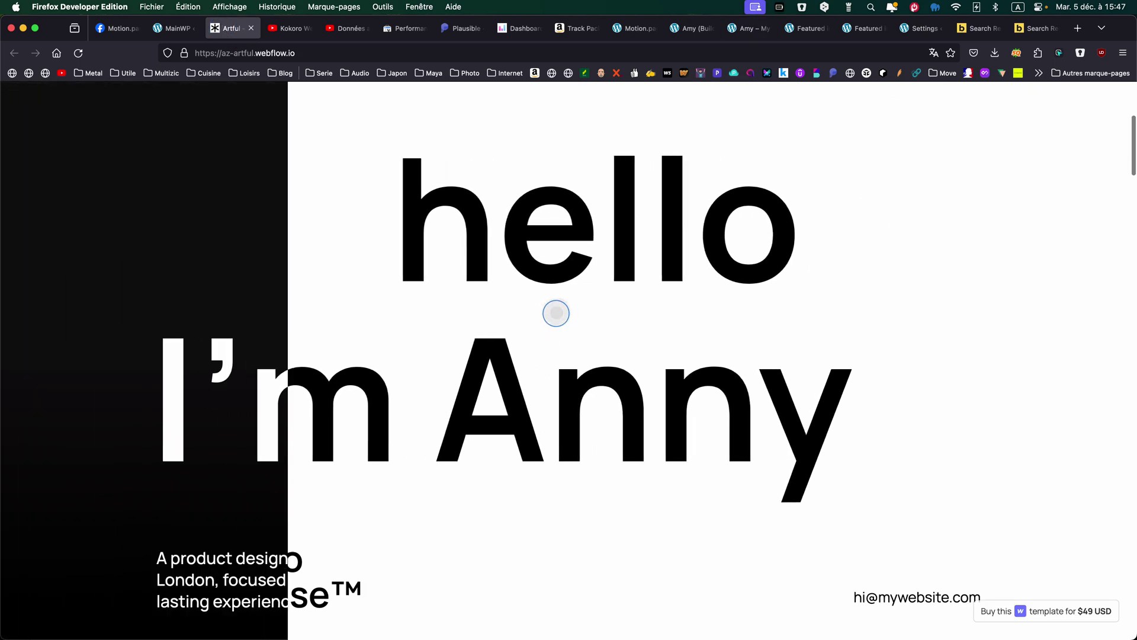
scroll(556, 312, "down", 10)
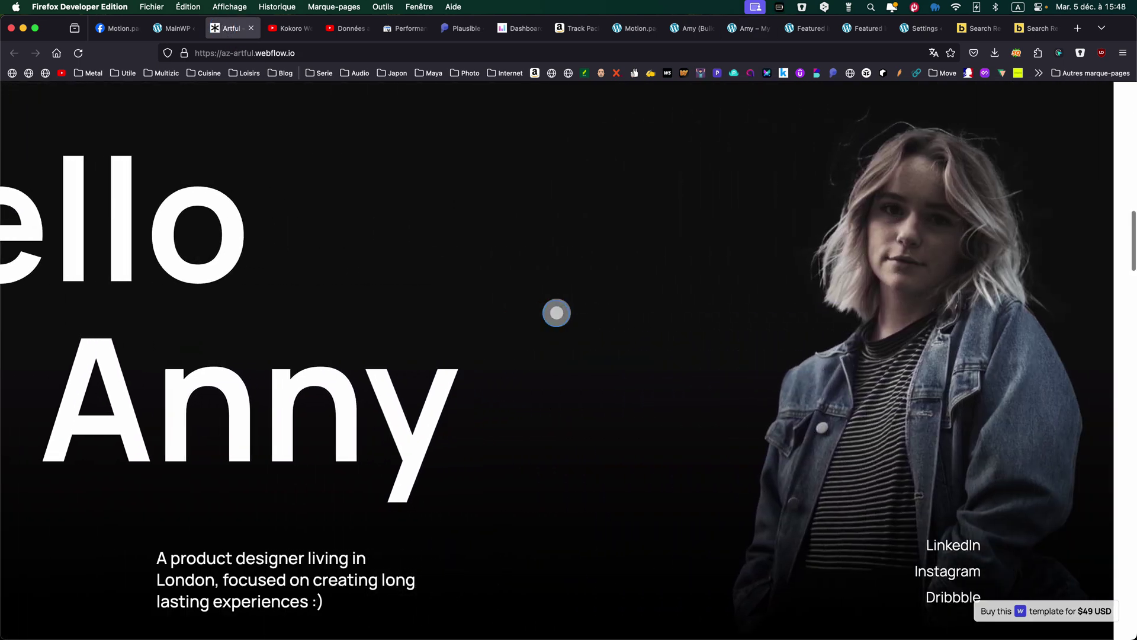
scroll(556, 313, "down", 10)
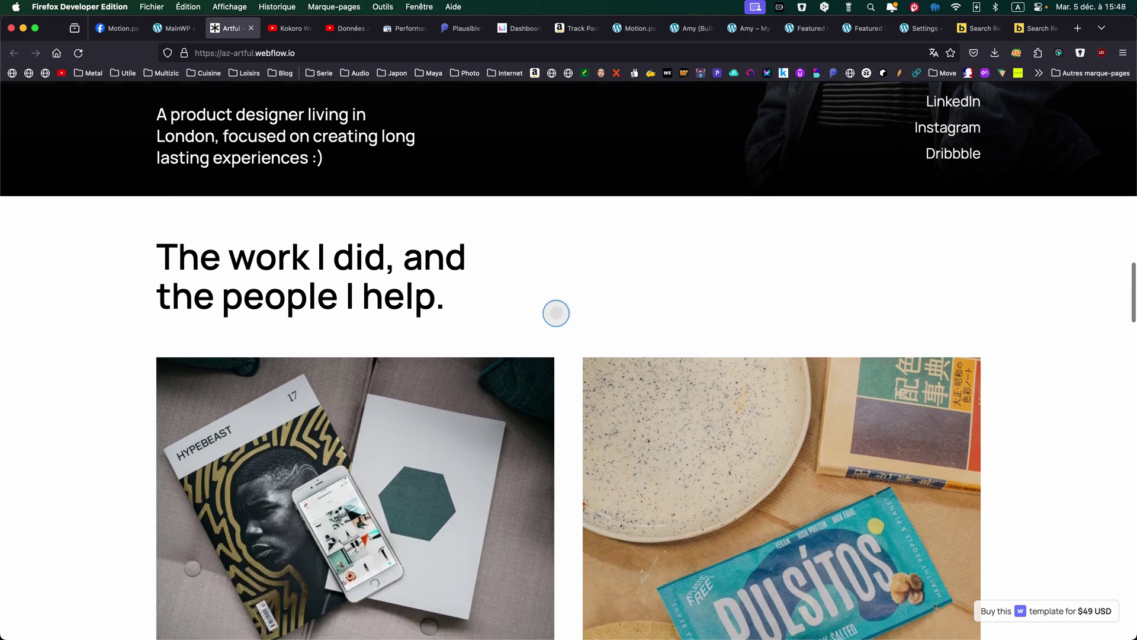
scroll(556, 313, "down", 2)
scroll(566, 326, "down", 3)
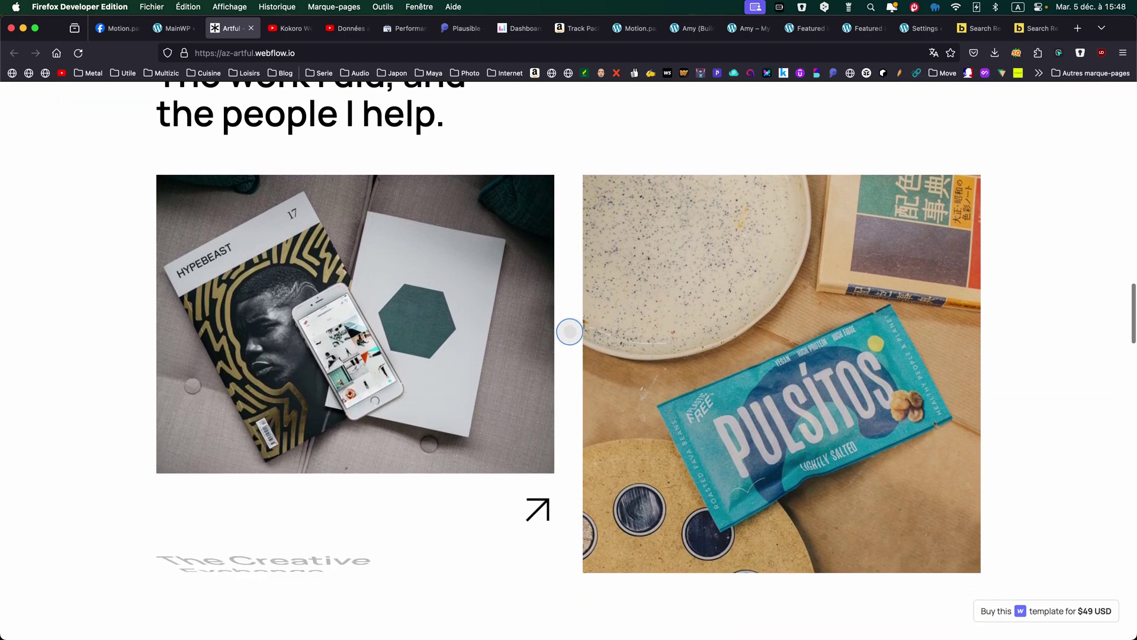
scroll(569, 331, "up", 5)
scroll(569, 331, "down", 5)
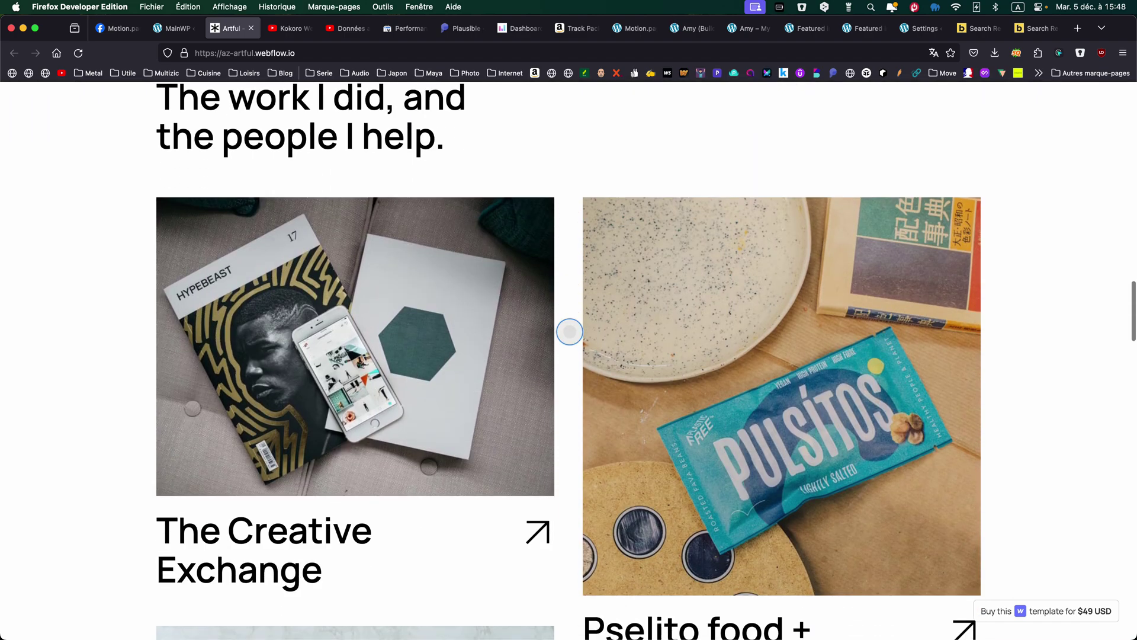
scroll(569, 331, "down", 10)
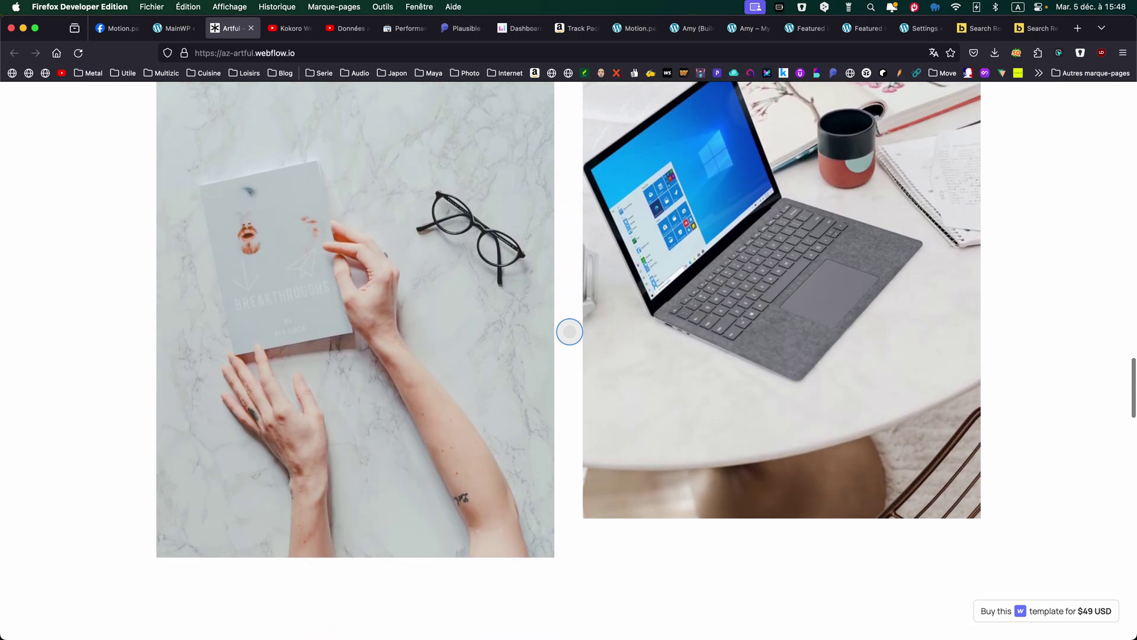
scroll(569, 331, "down", 8)
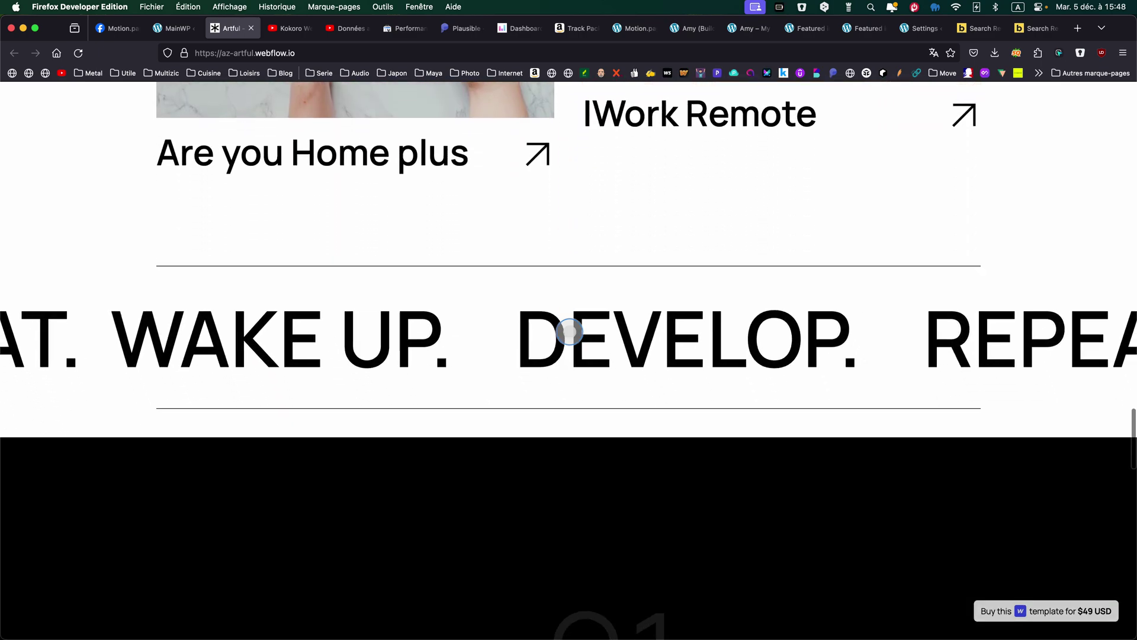
scroll(569, 331, "down", 6)
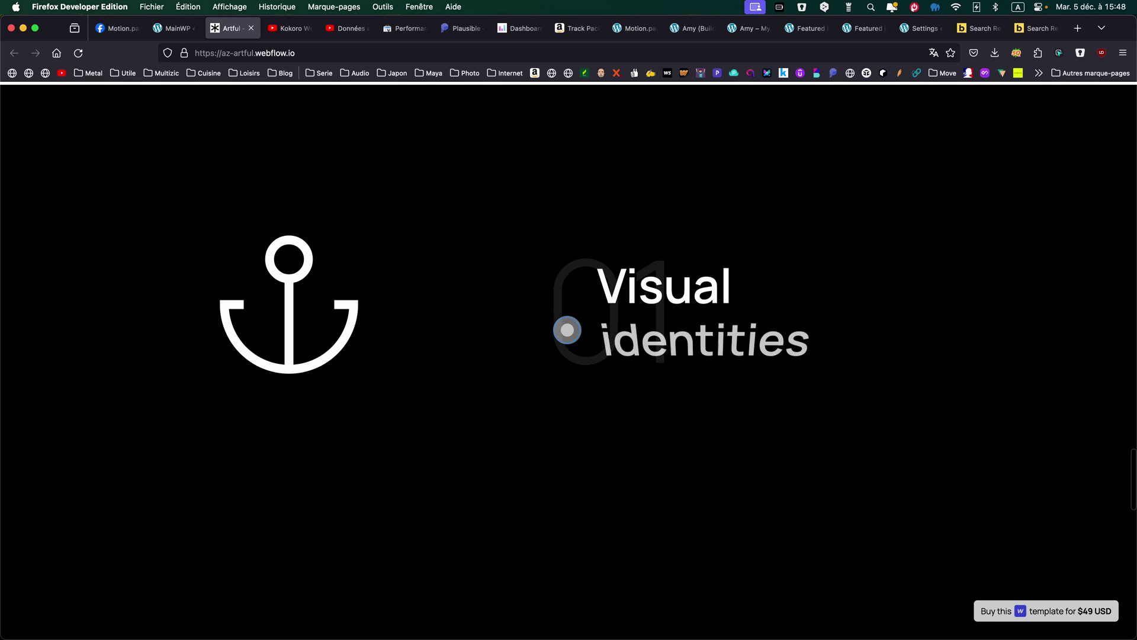
scroll(567, 330, "down", 5)
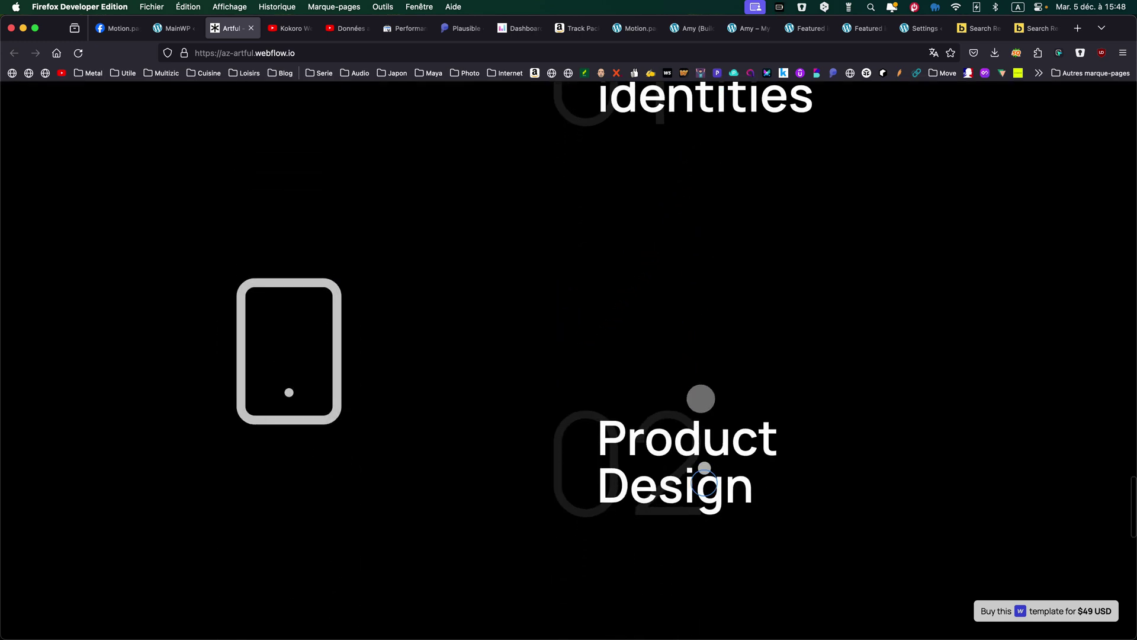
scroll(669, 485, "down", 8)
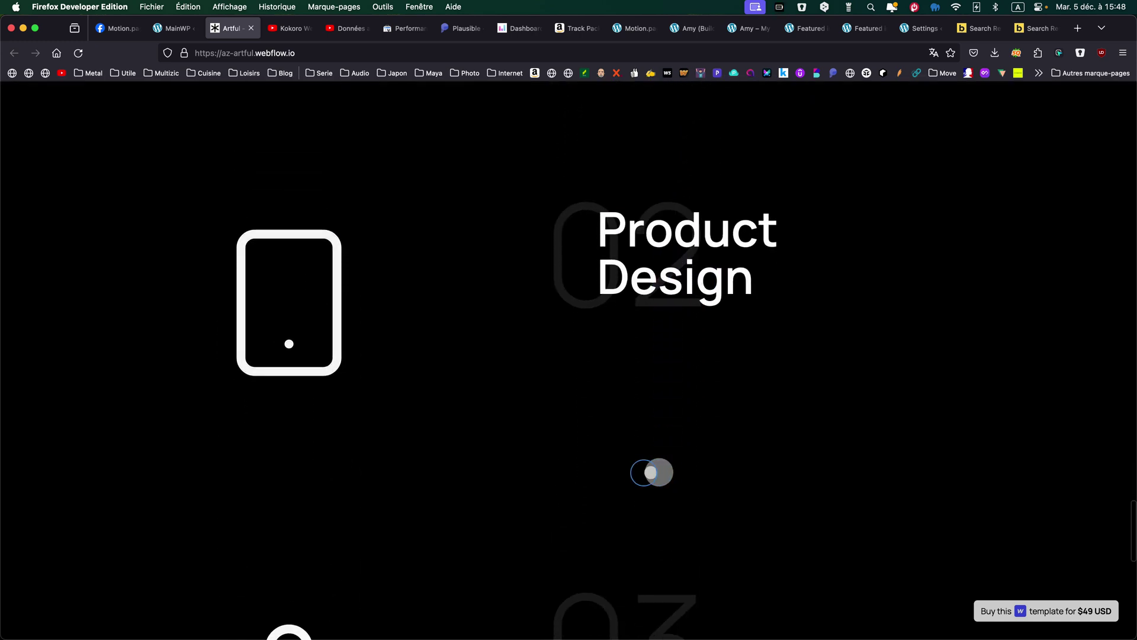
scroll(592, 474, "down", 5)
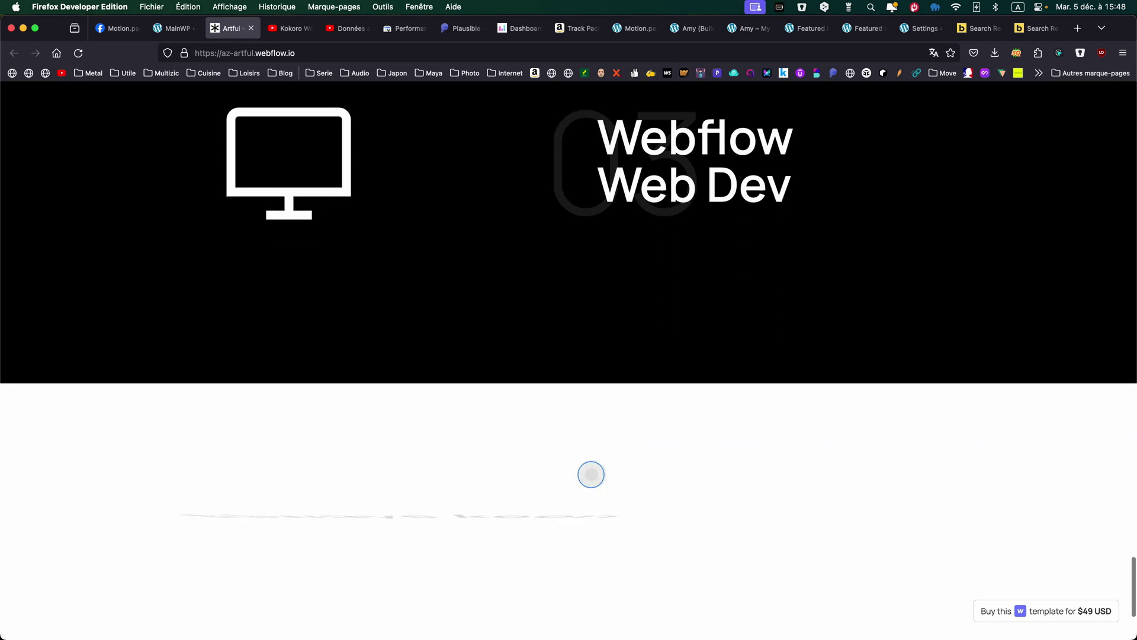
scroll(590, 473, "down", 3)
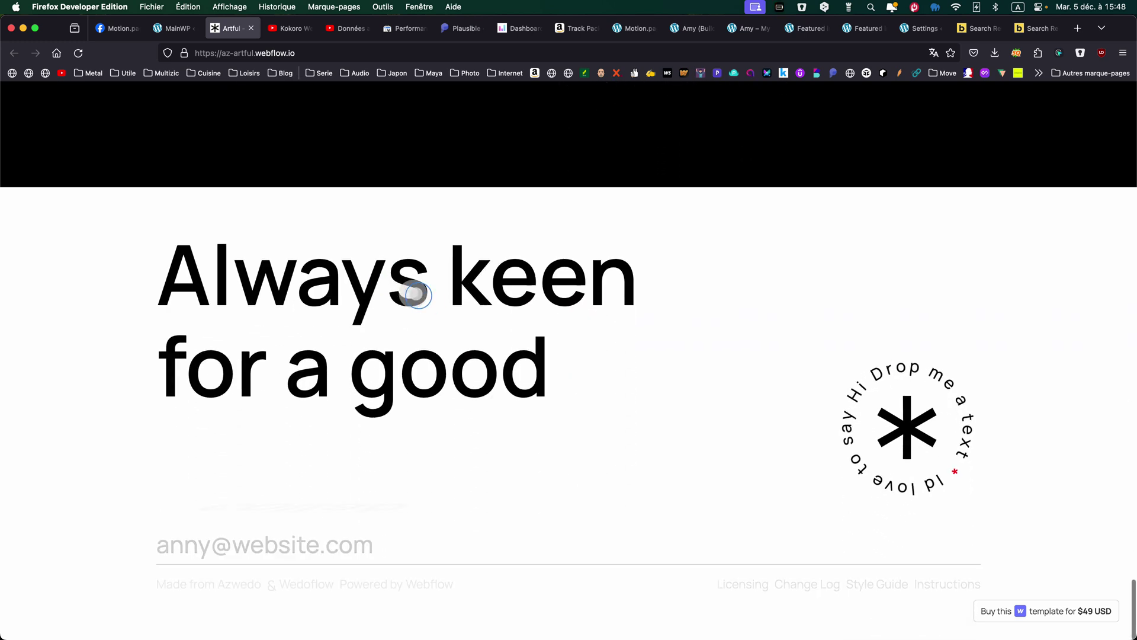
scroll(566, 415, "up", 12)
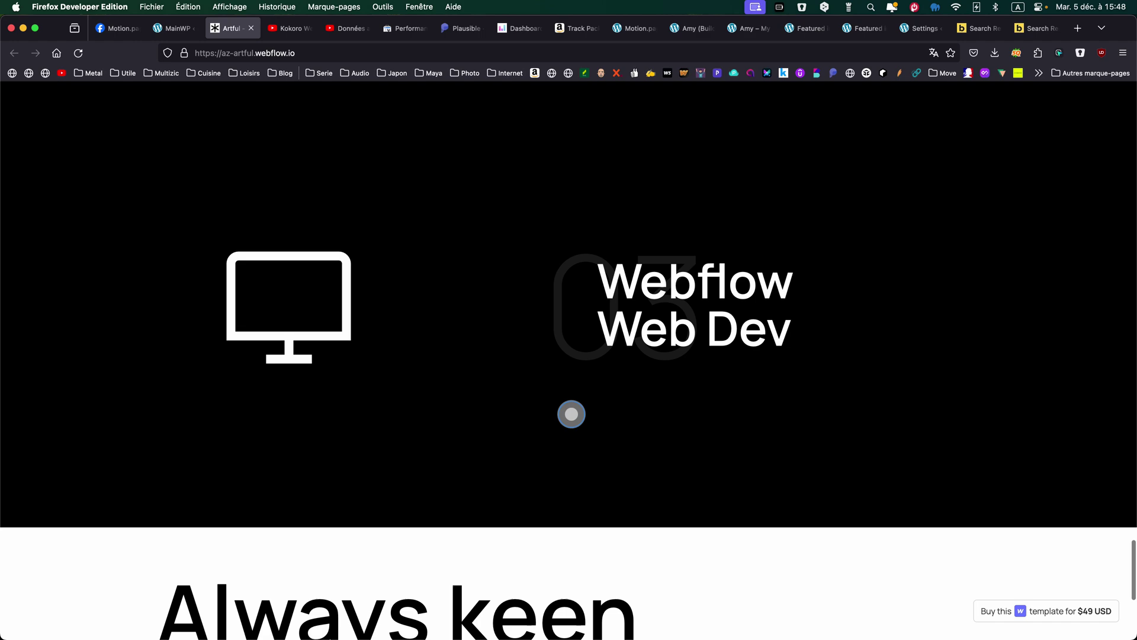
scroll(572, 414, "down", 10)
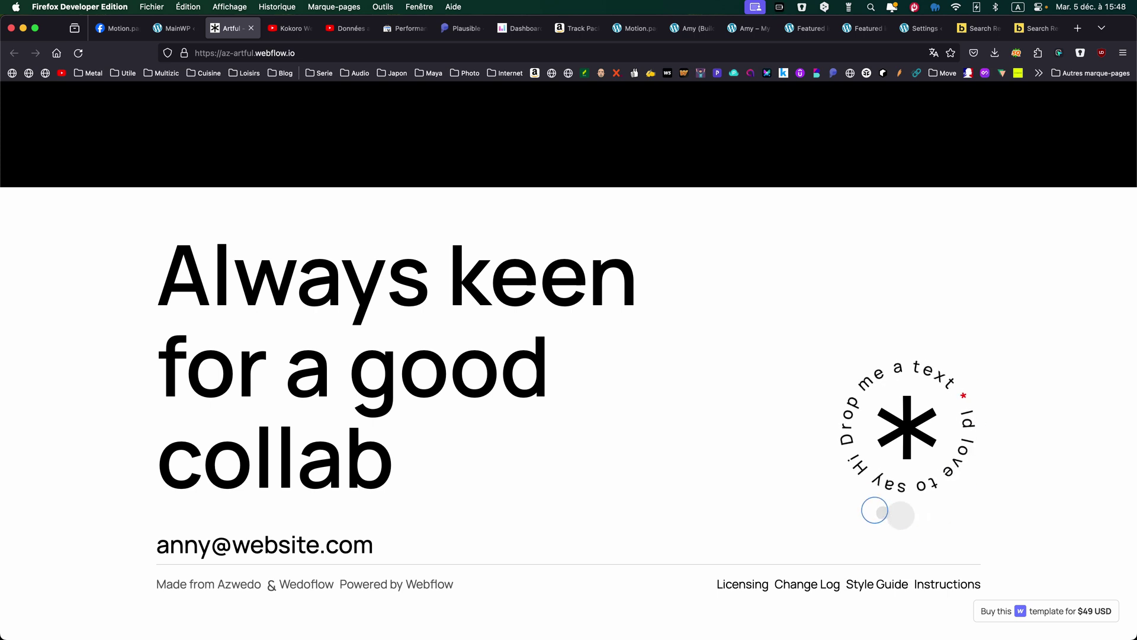
scroll(658, 416, "up", 12)
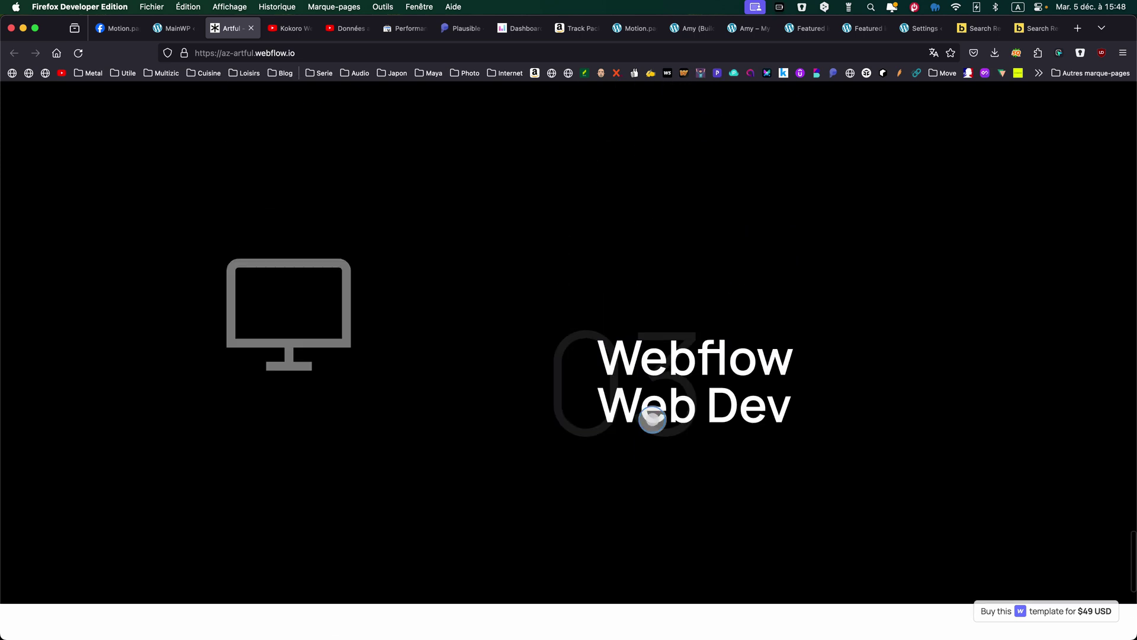
scroll(653, 419, "up", 10)
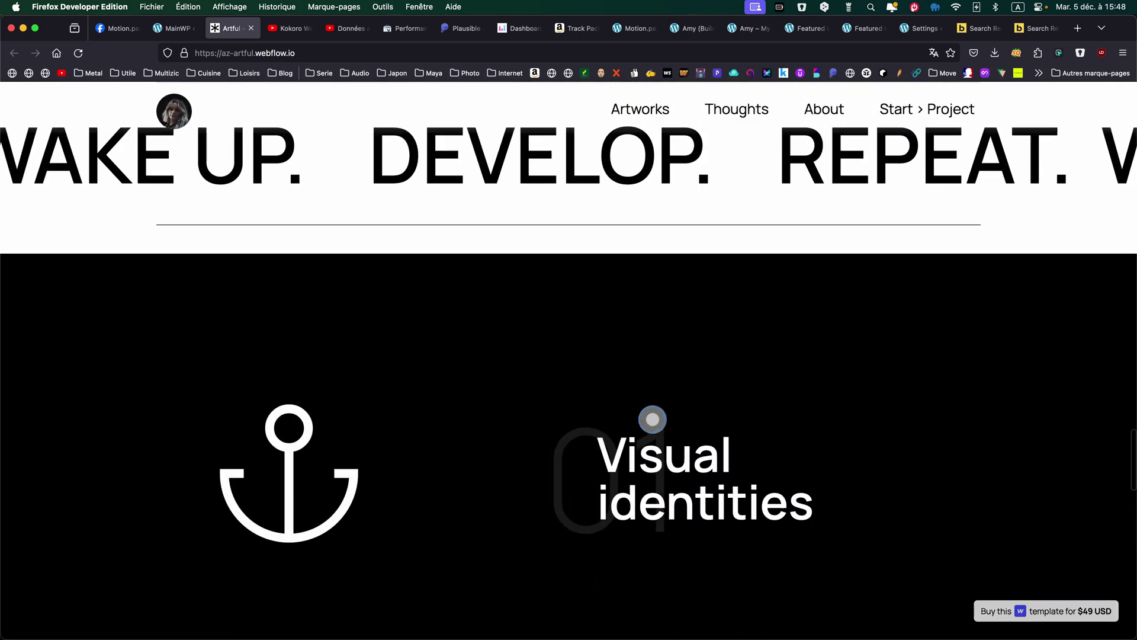
scroll(653, 419, "up", 10)
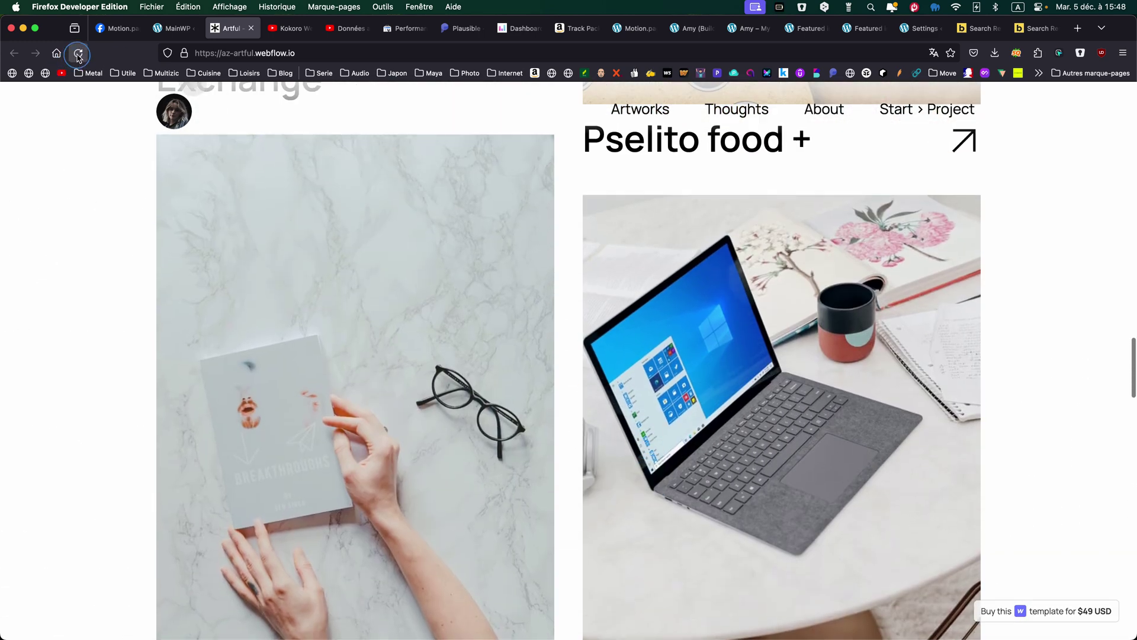
left_click(78, 53)
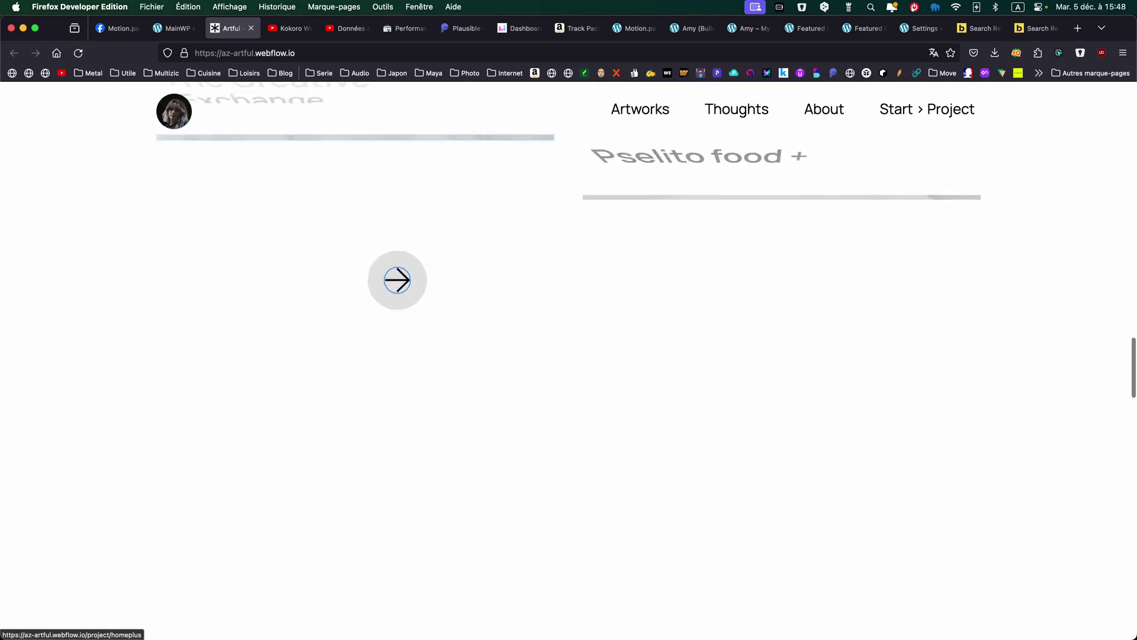
scroll(396, 280, "up", 10)
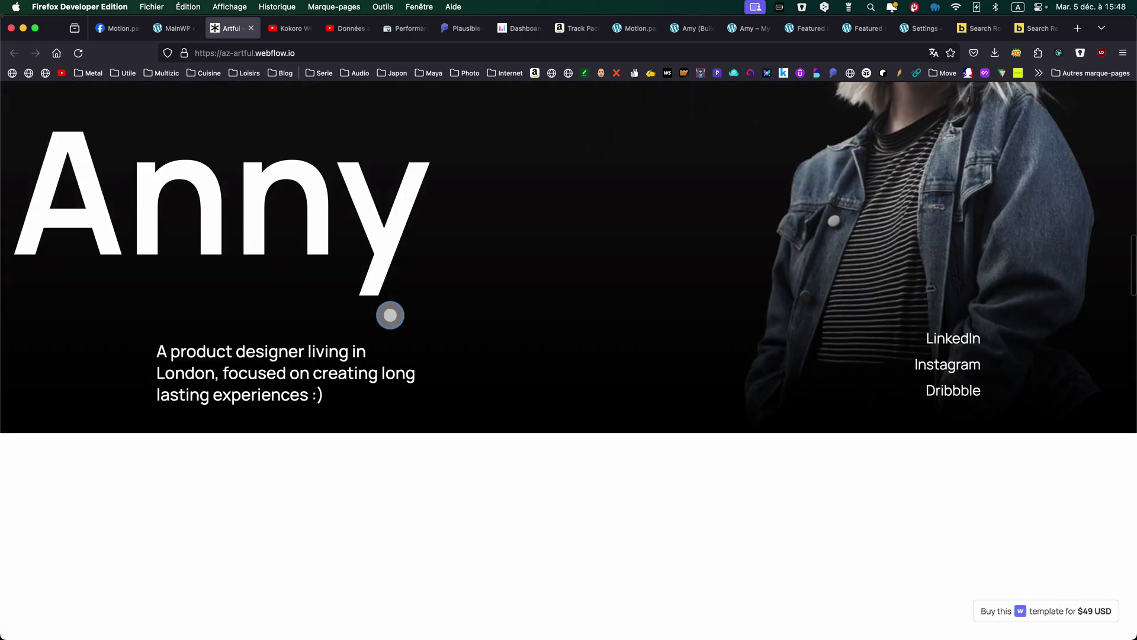
scroll(389, 315, "down", 2)
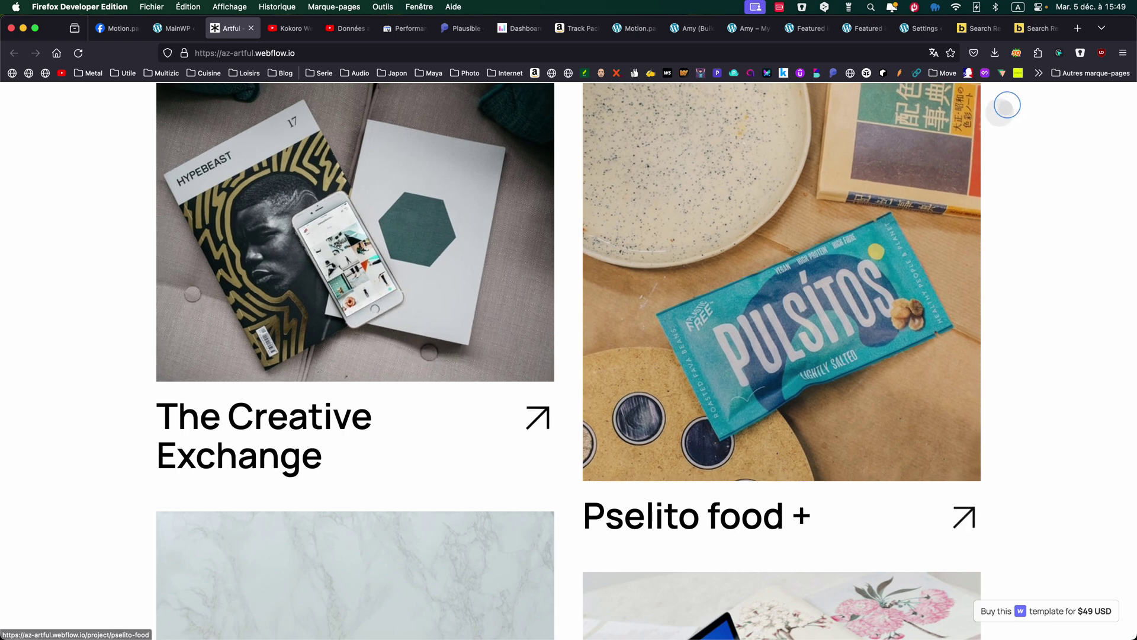
scroll(610, 259, "up", 5)
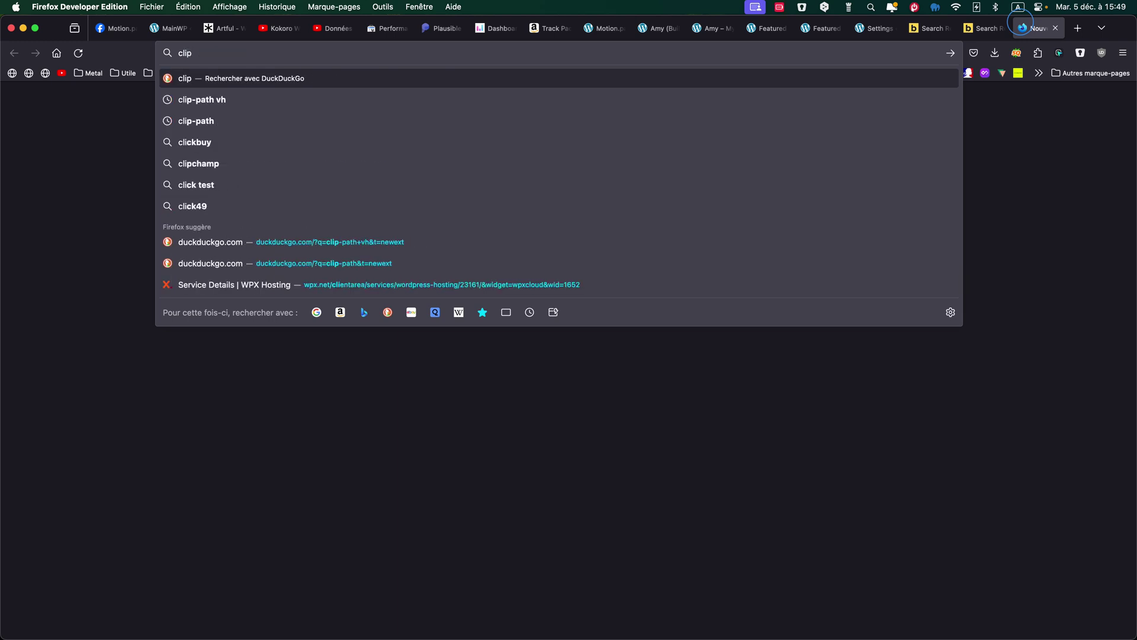
Step: Search 'clip-path' in a new Firefox tab and open the Clippy clip-path maker result
type("-path")
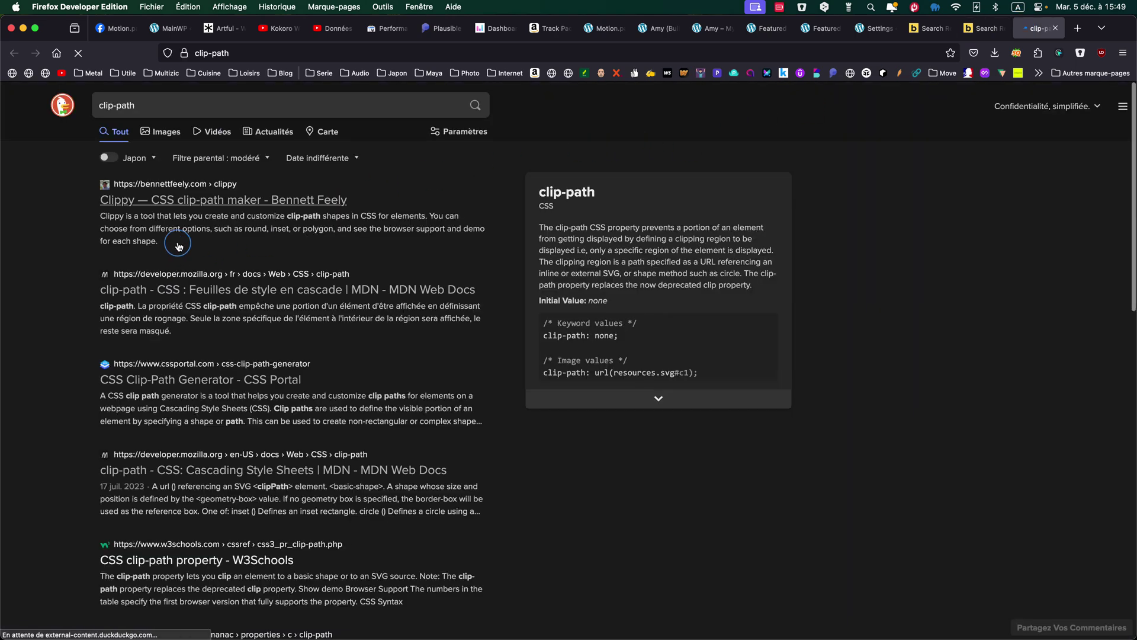
left_click(202, 200)
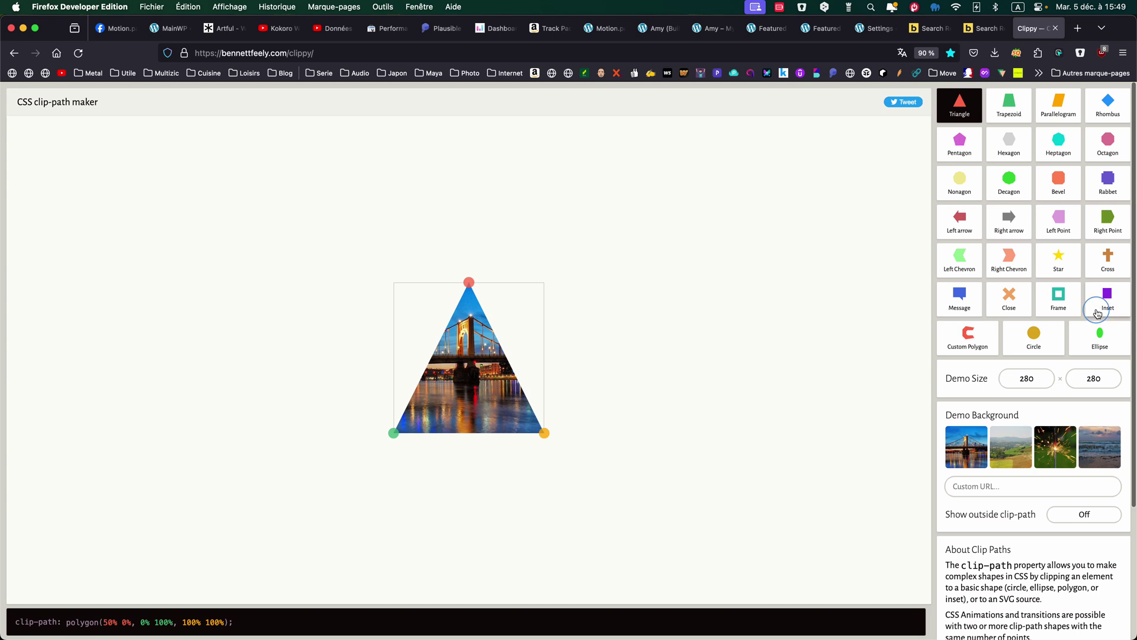
Step: Load the Inset shape and drag its left, right and bottom edges, ending at inset(0 0 0 0)
left_click(1108, 298)
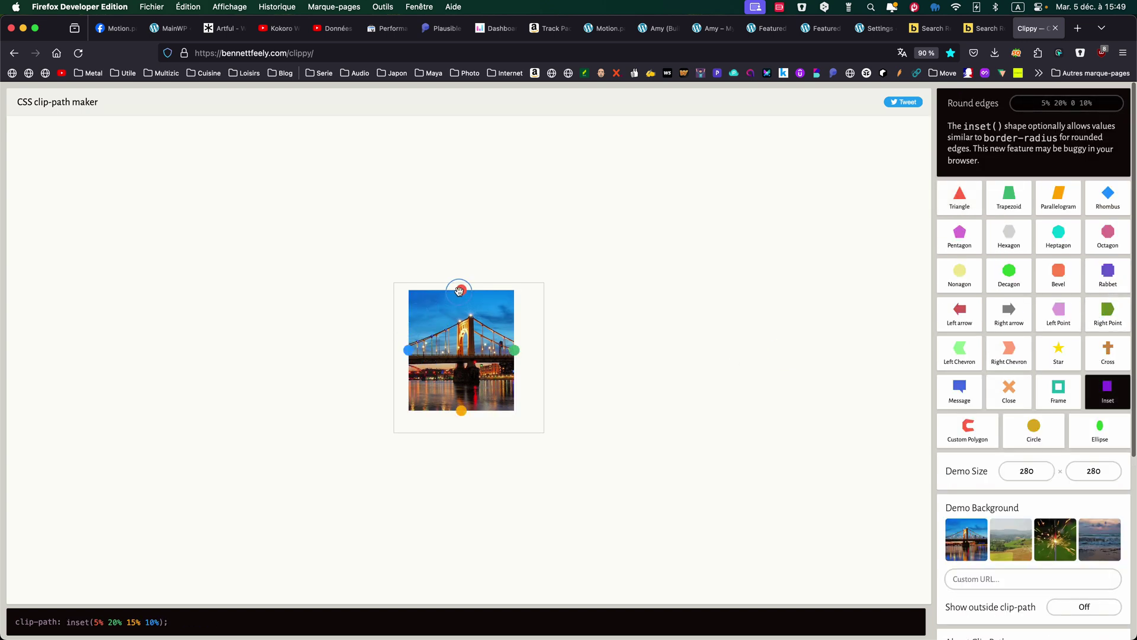
left_click_drag(409, 346, 394, 346)
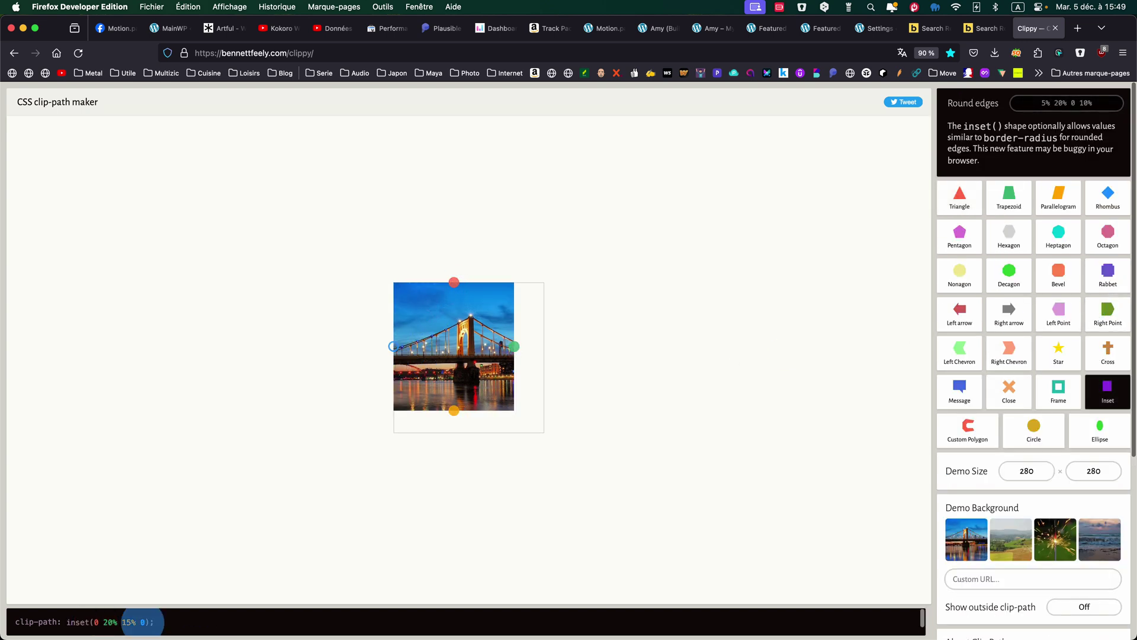
left_click_drag(516, 348, 544, 348)
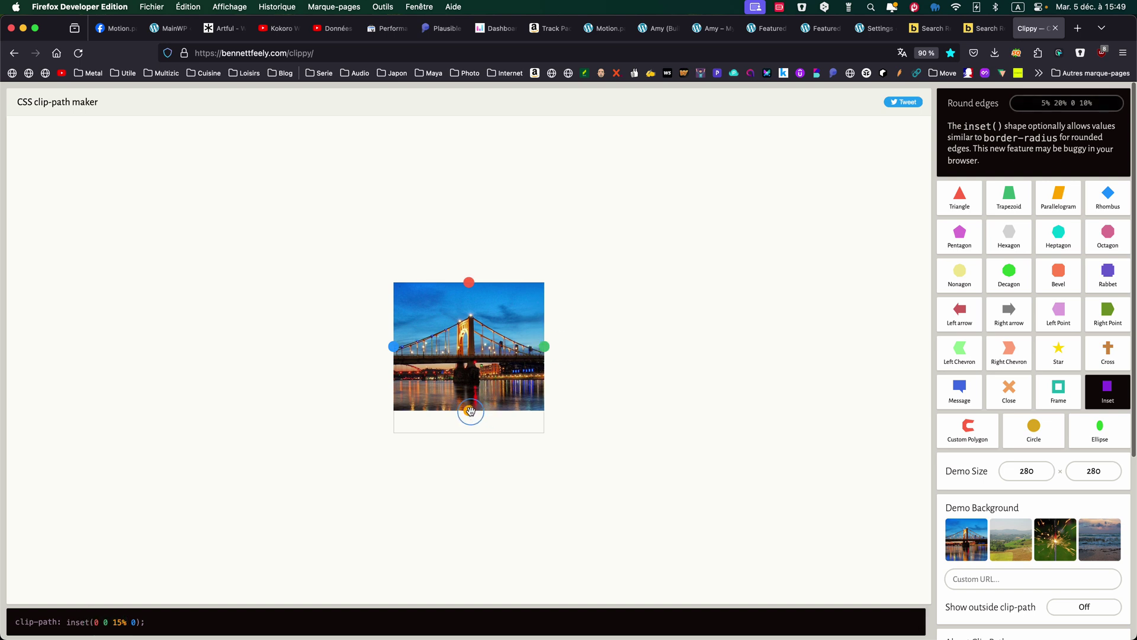
left_click_drag(468, 411, 468, 433)
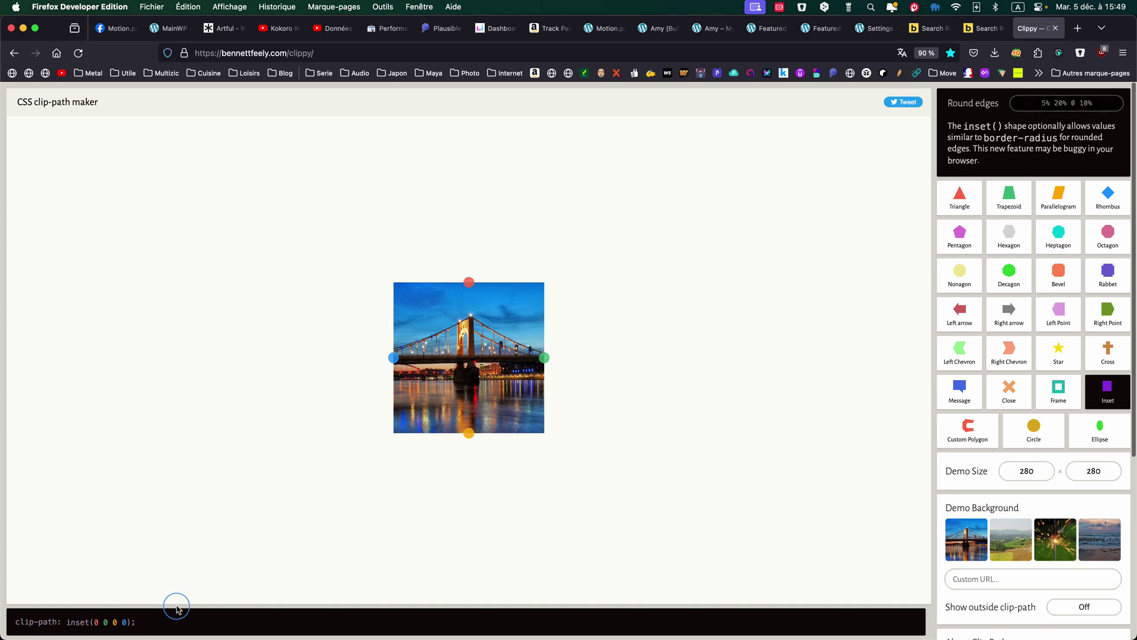
left_click_drag(460, 427, 469, 282)
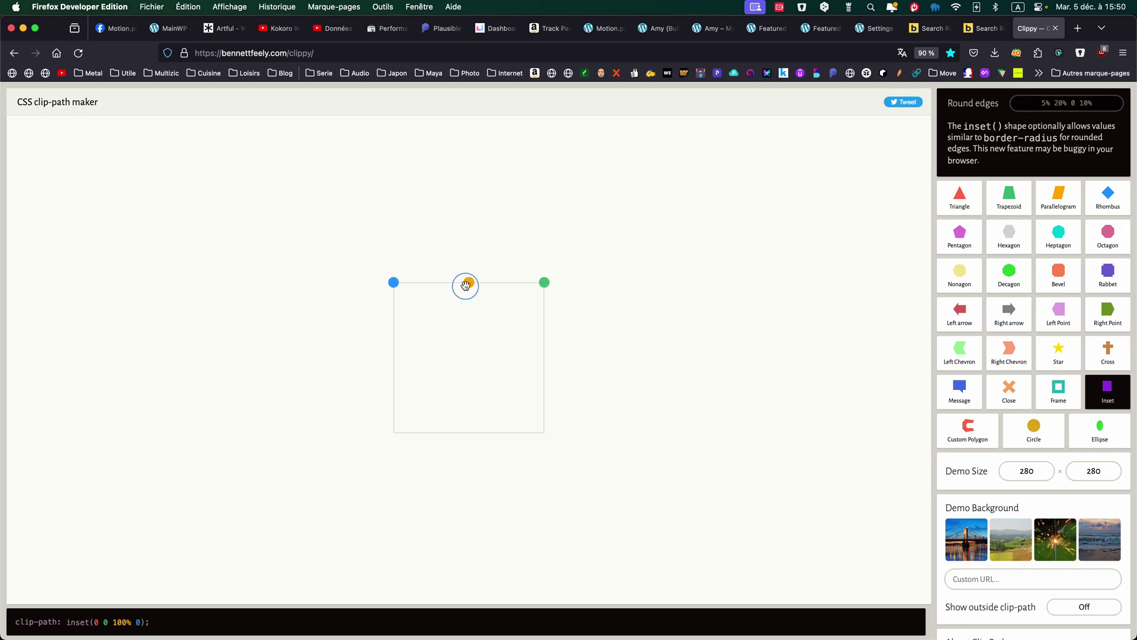
left_click_drag(467, 283, 458, 478)
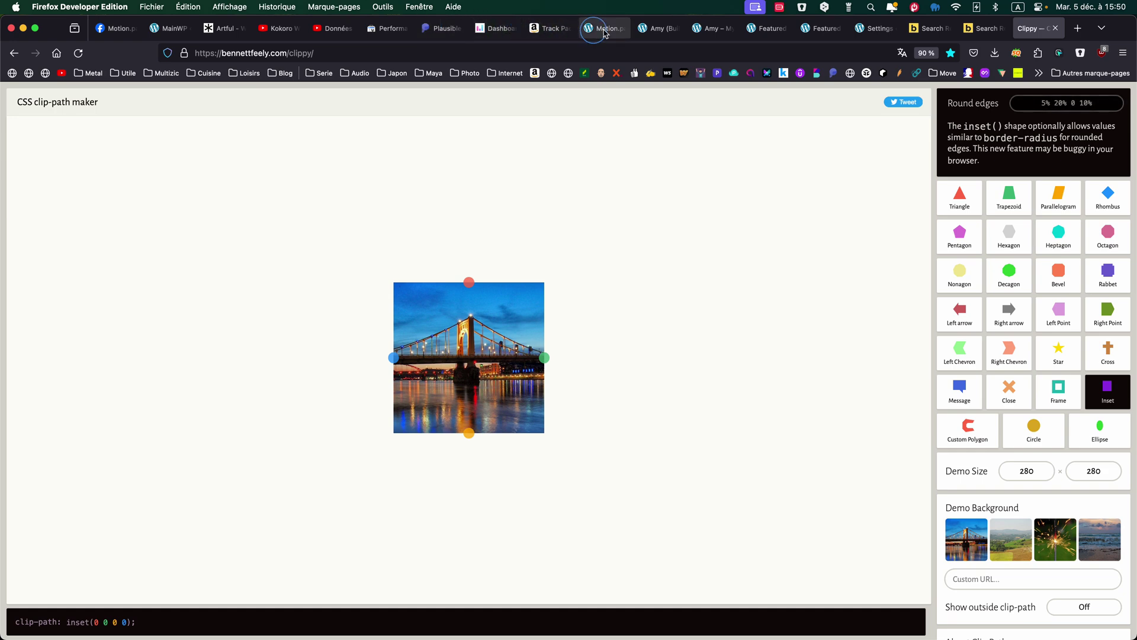
Step: Return to the Artful portfolio tab and scroll through its projects and services, then back up
left_click(225, 28)
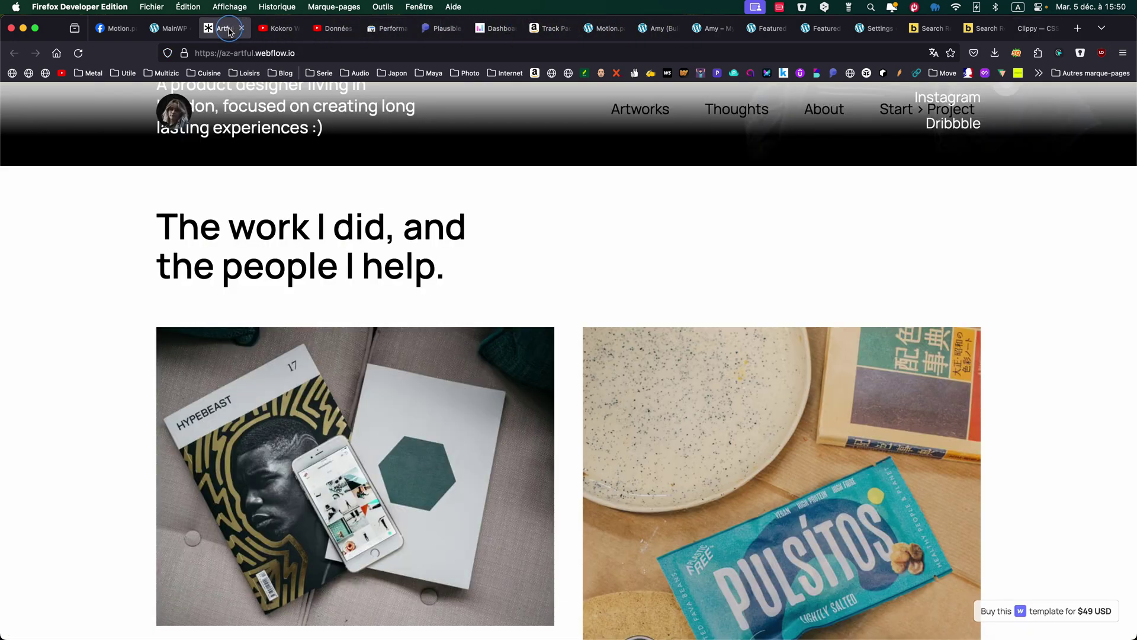
scroll(373, 339, "down", 2)
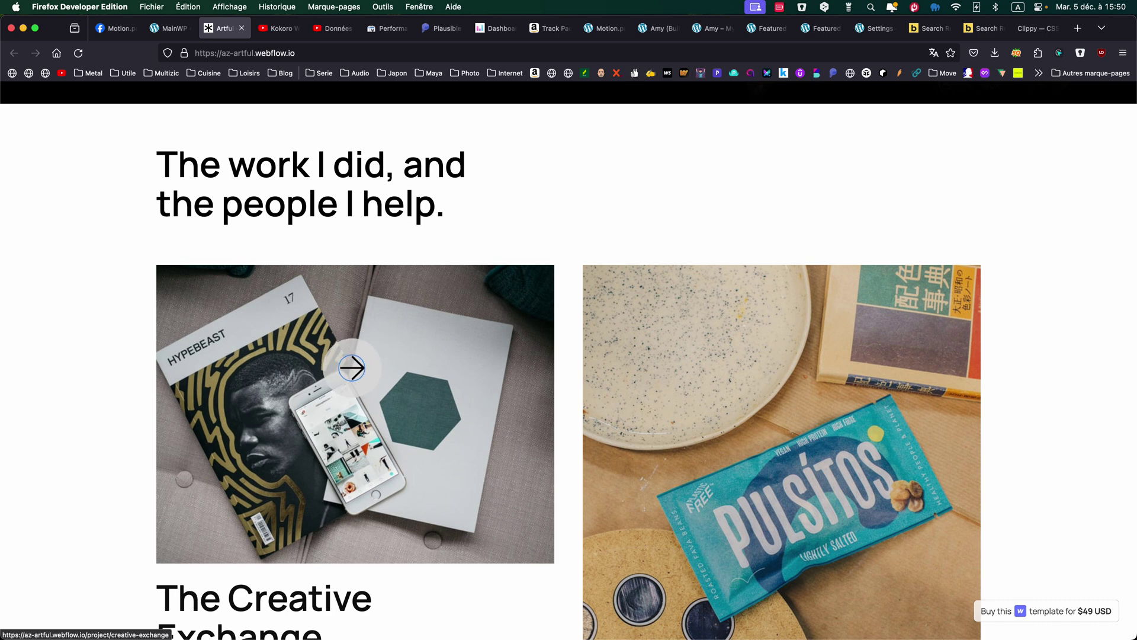
scroll(352, 368, "down", 10)
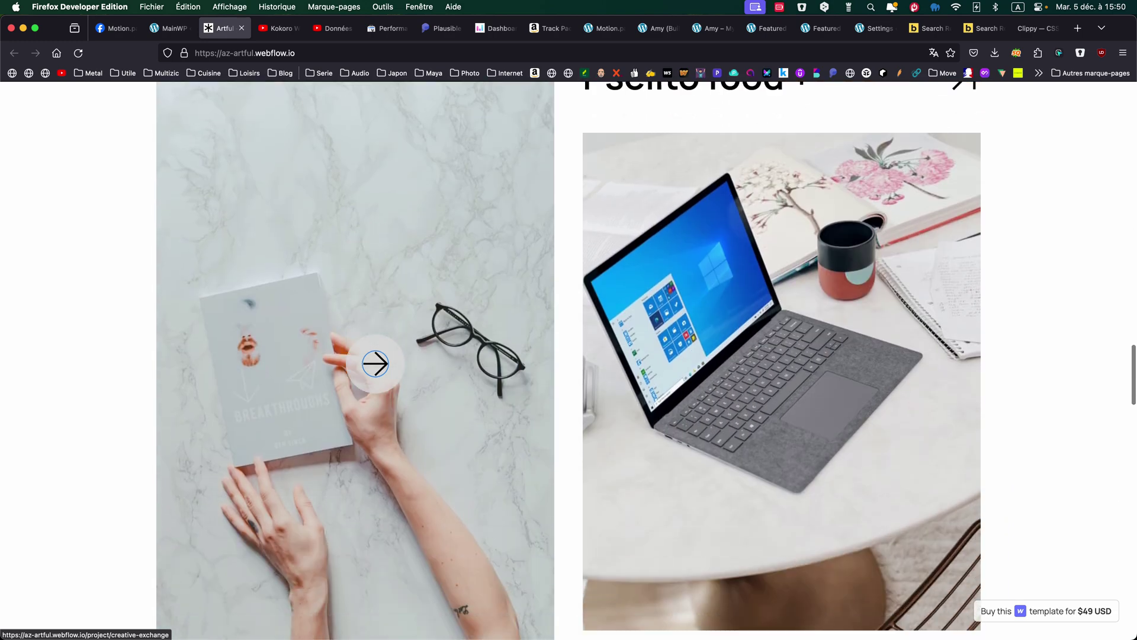
scroll(375, 364, "down", 8)
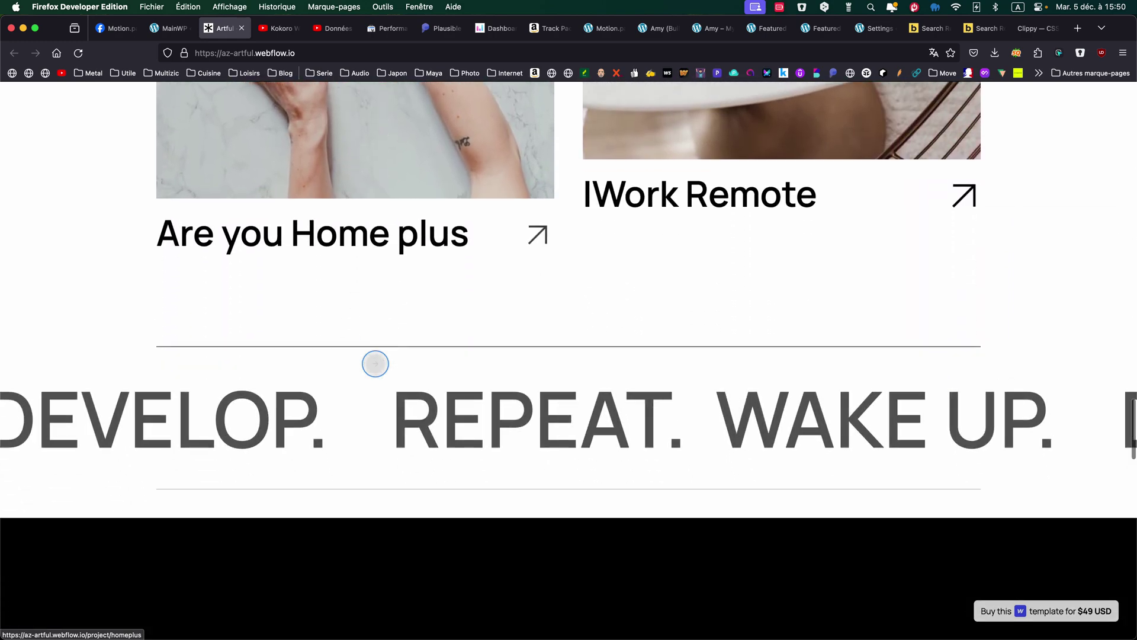
scroll(376, 364, "down", 1)
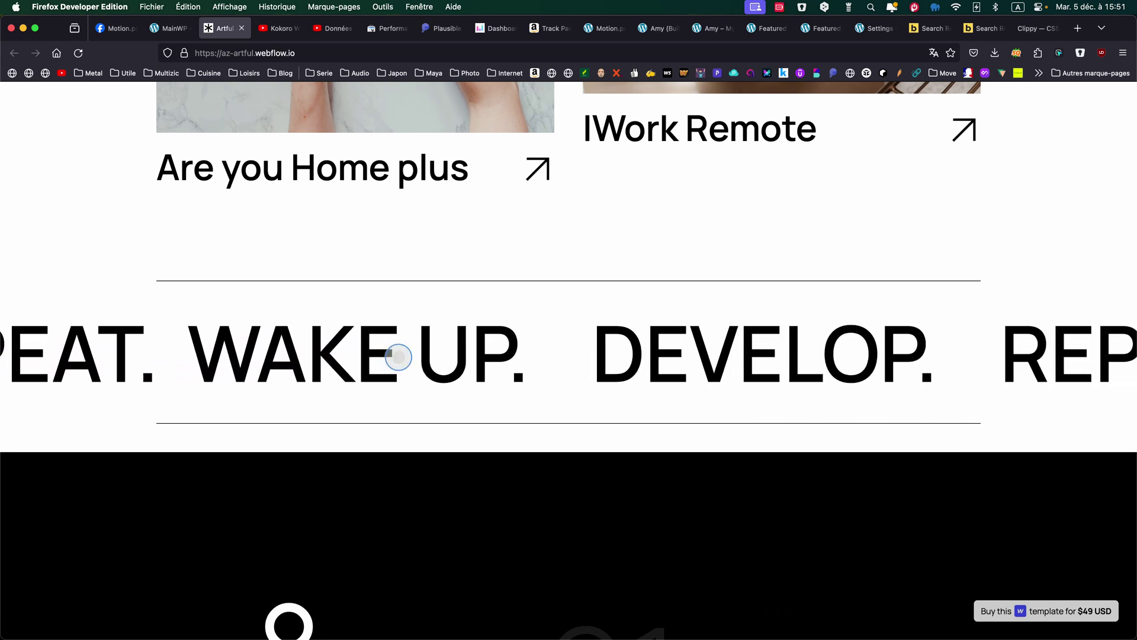
scroll(384, 345, "down", 10)
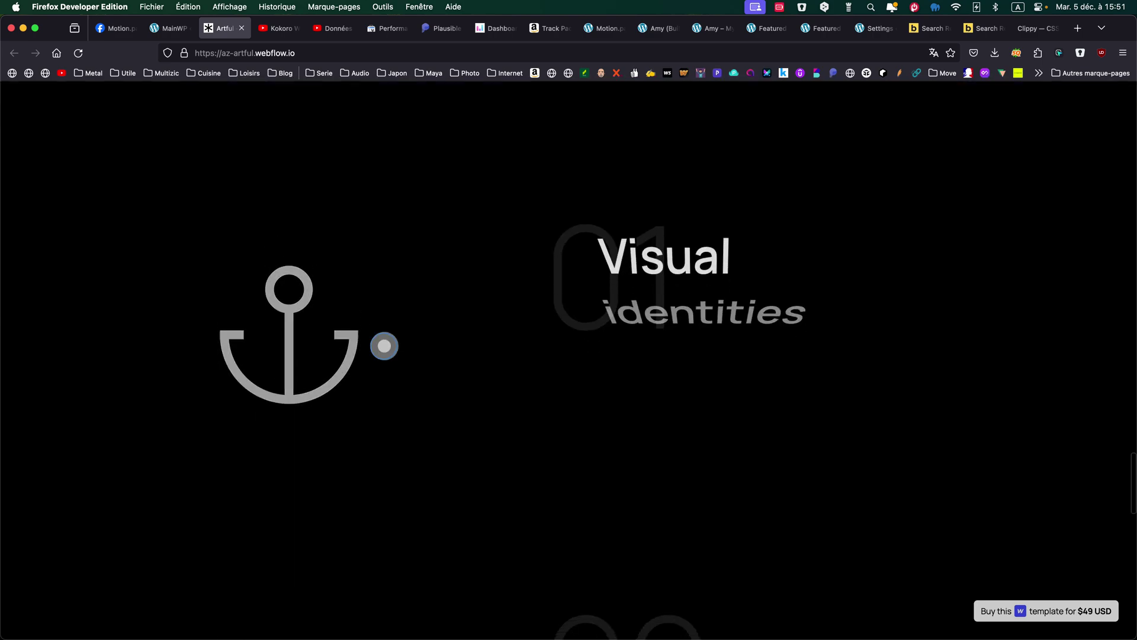
scroll(384, 346, "up", 15)
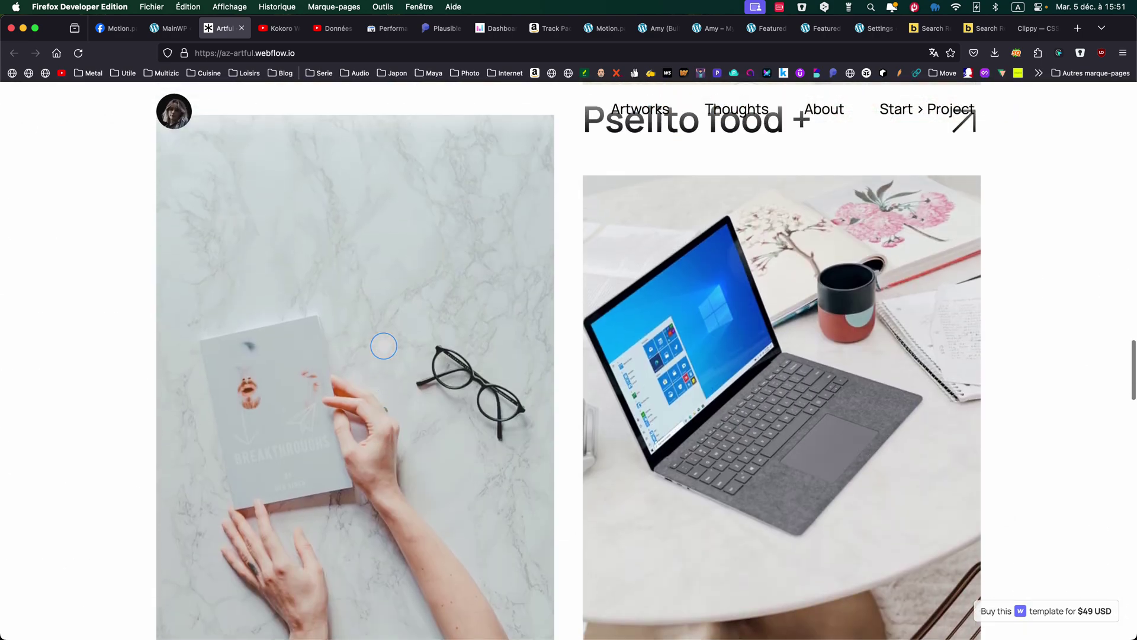
scroll(384, 345, "up", 10)
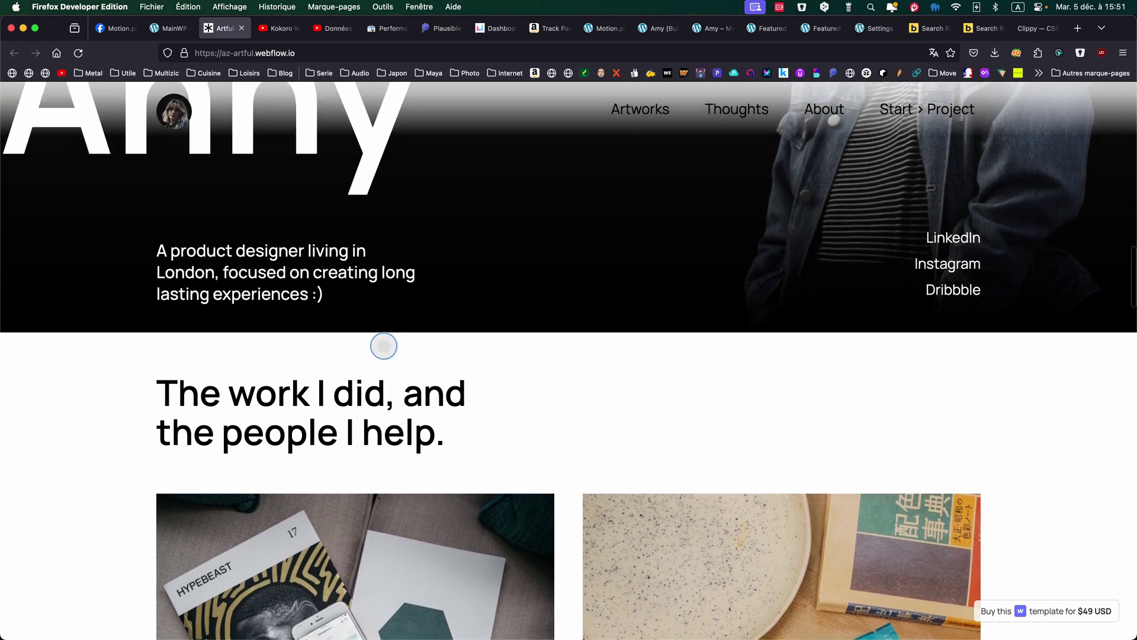